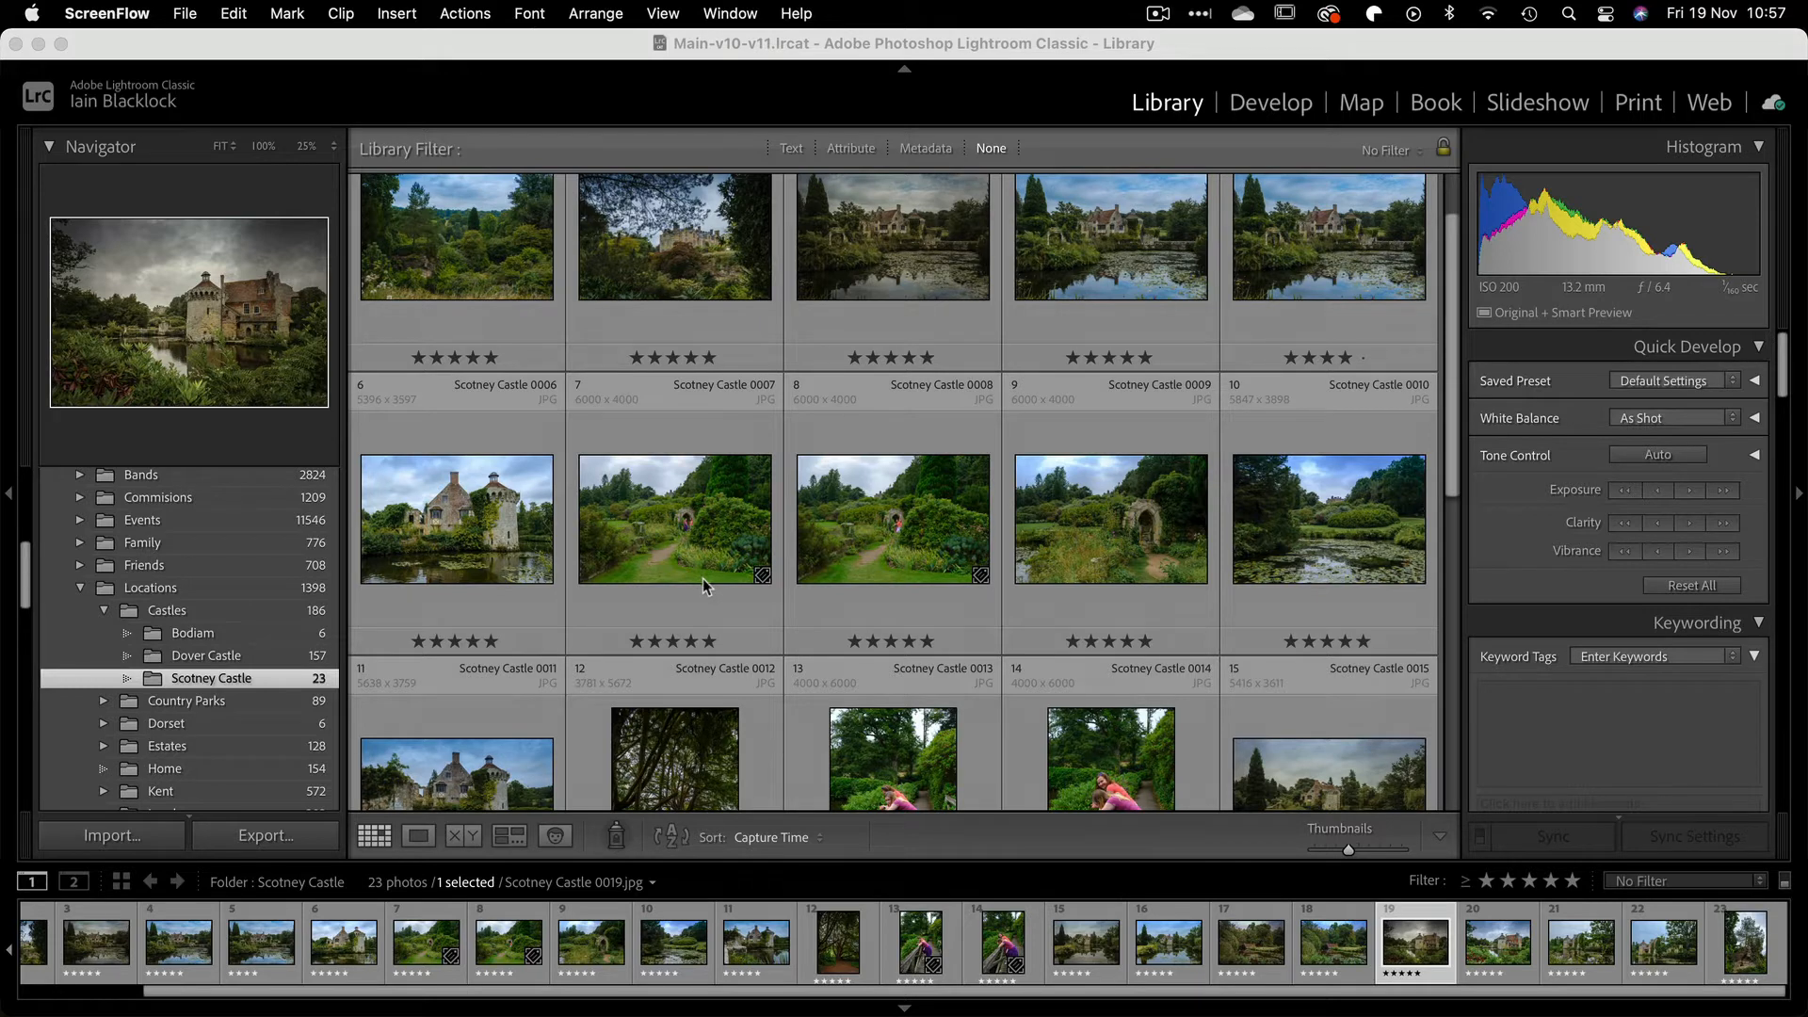
Step: Open the catalog settings, reveal the current catalog's location in Finder and open its Lightroom folder
left_click(152, 54)
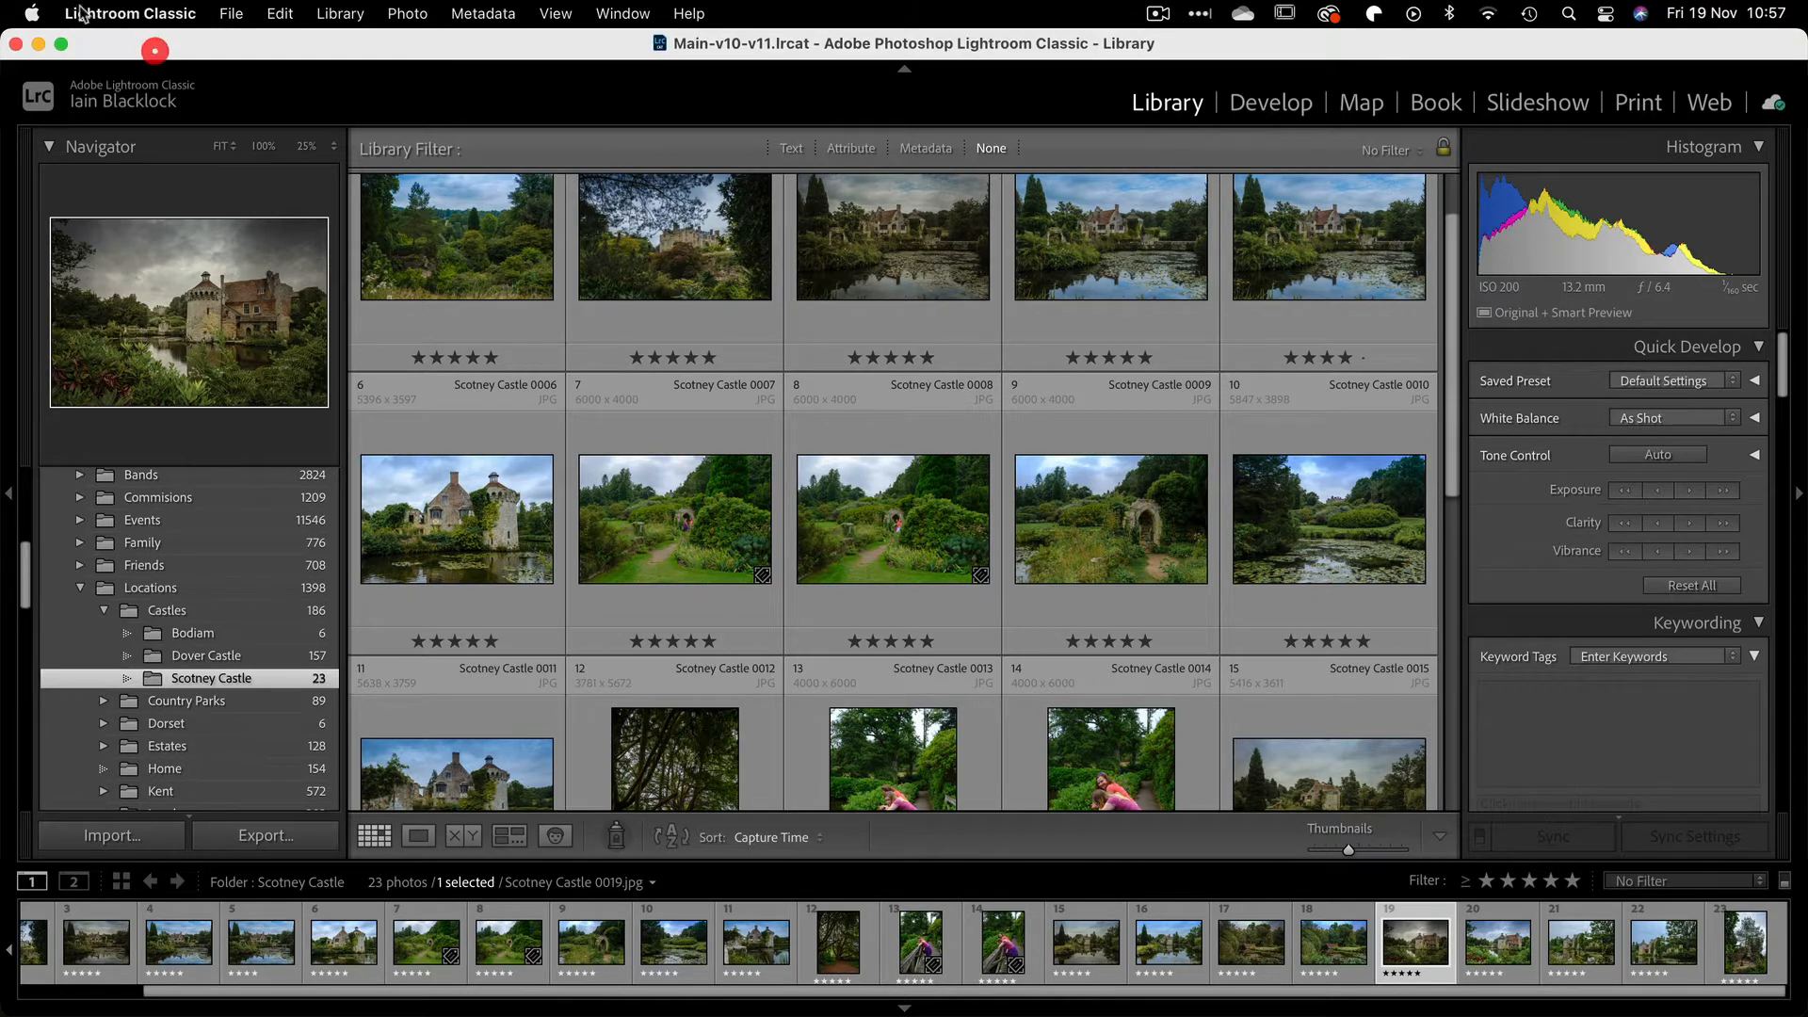
left_click(118, 13)
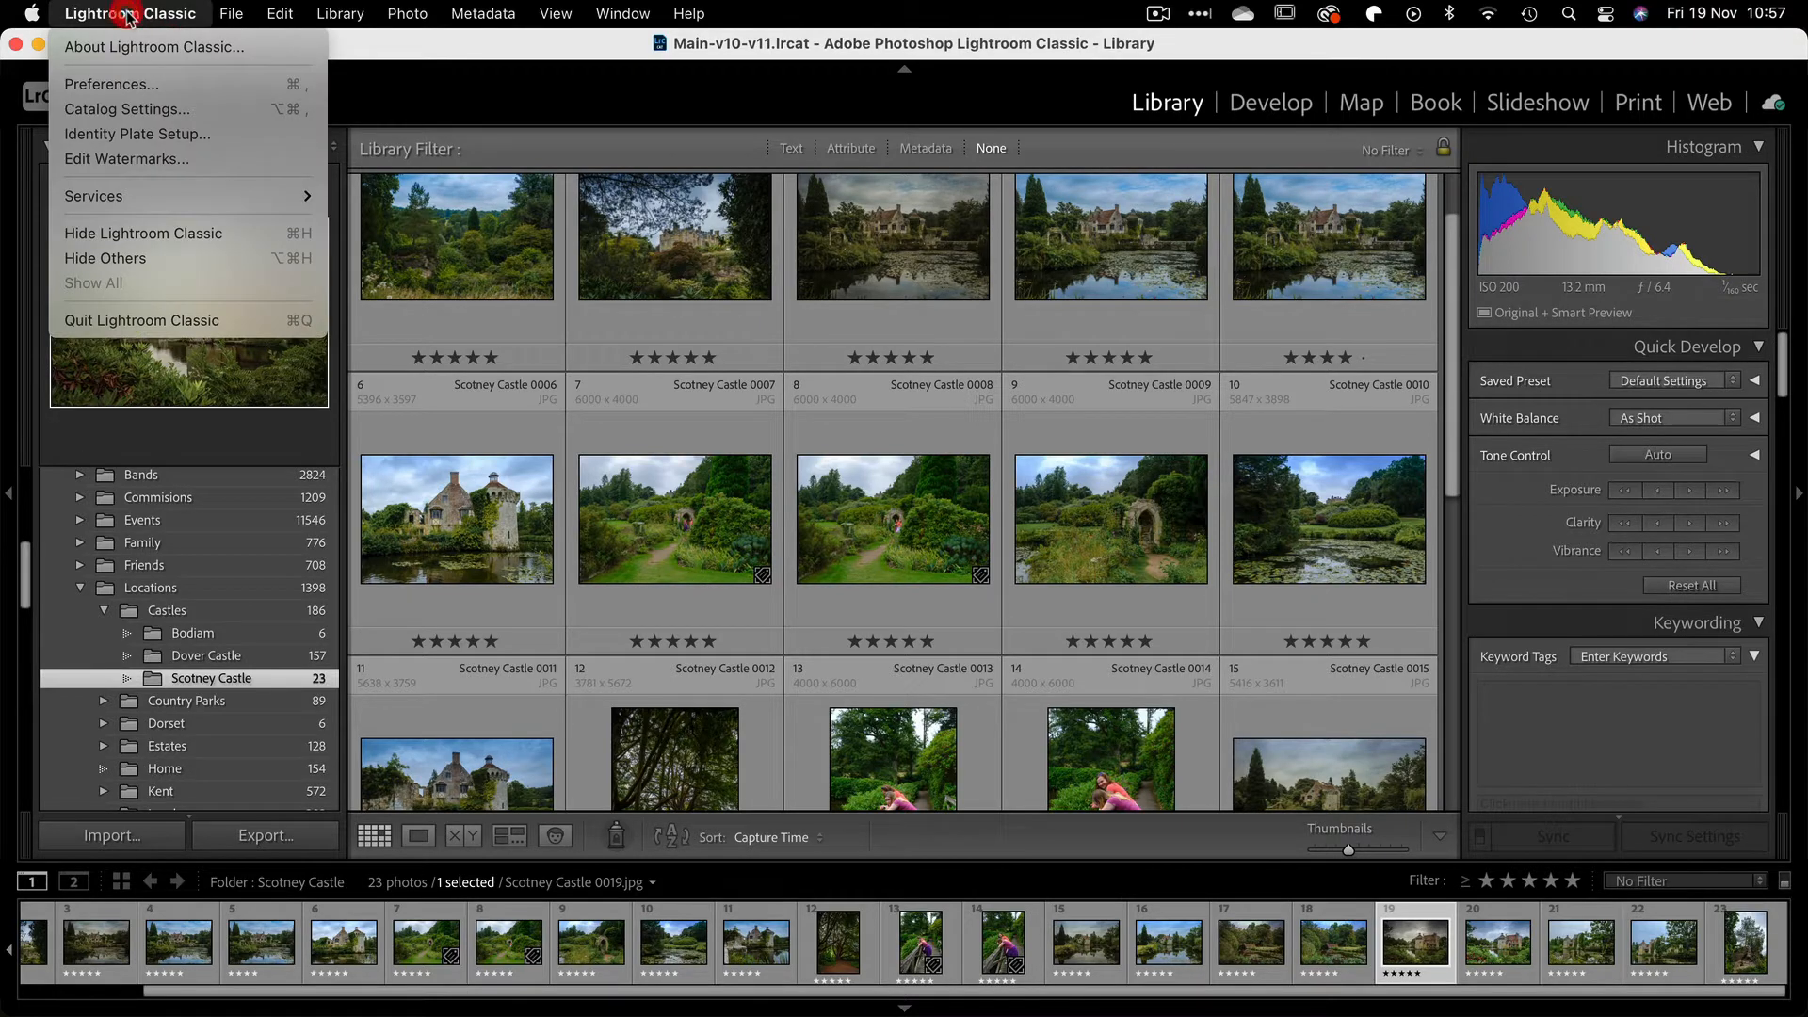
left_click(121, 109)
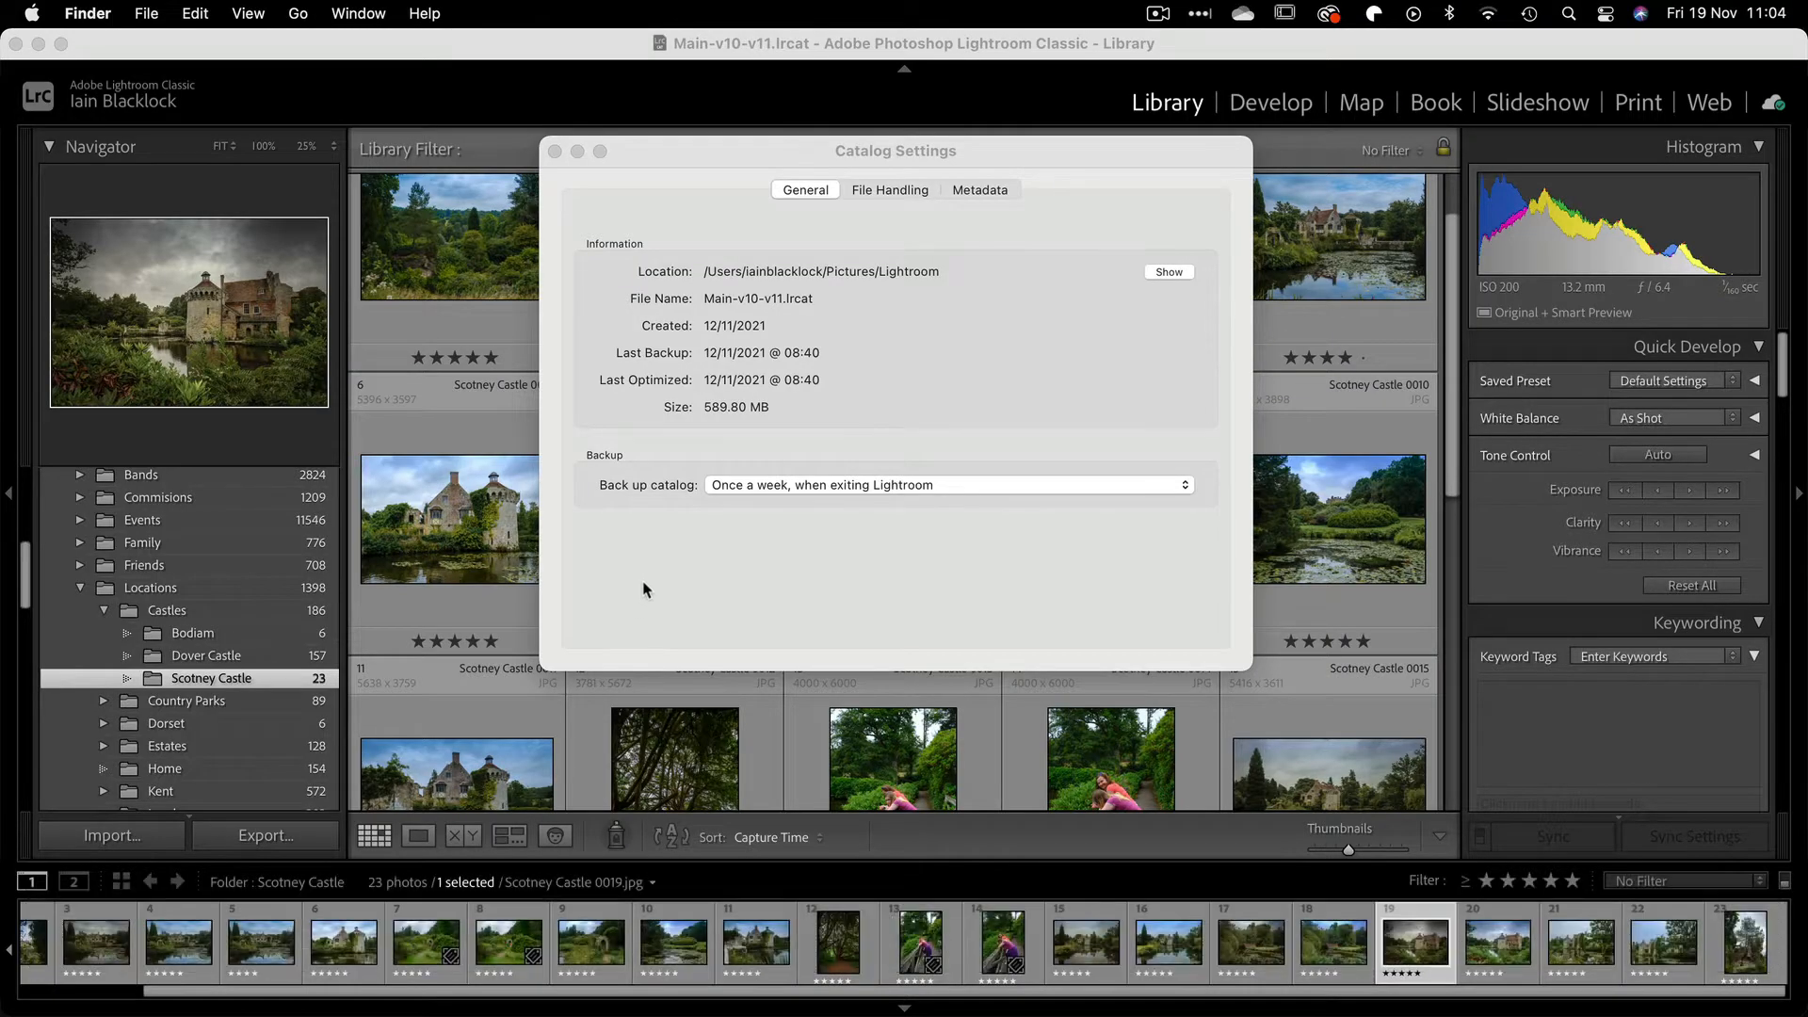
left_click(1170, 271)
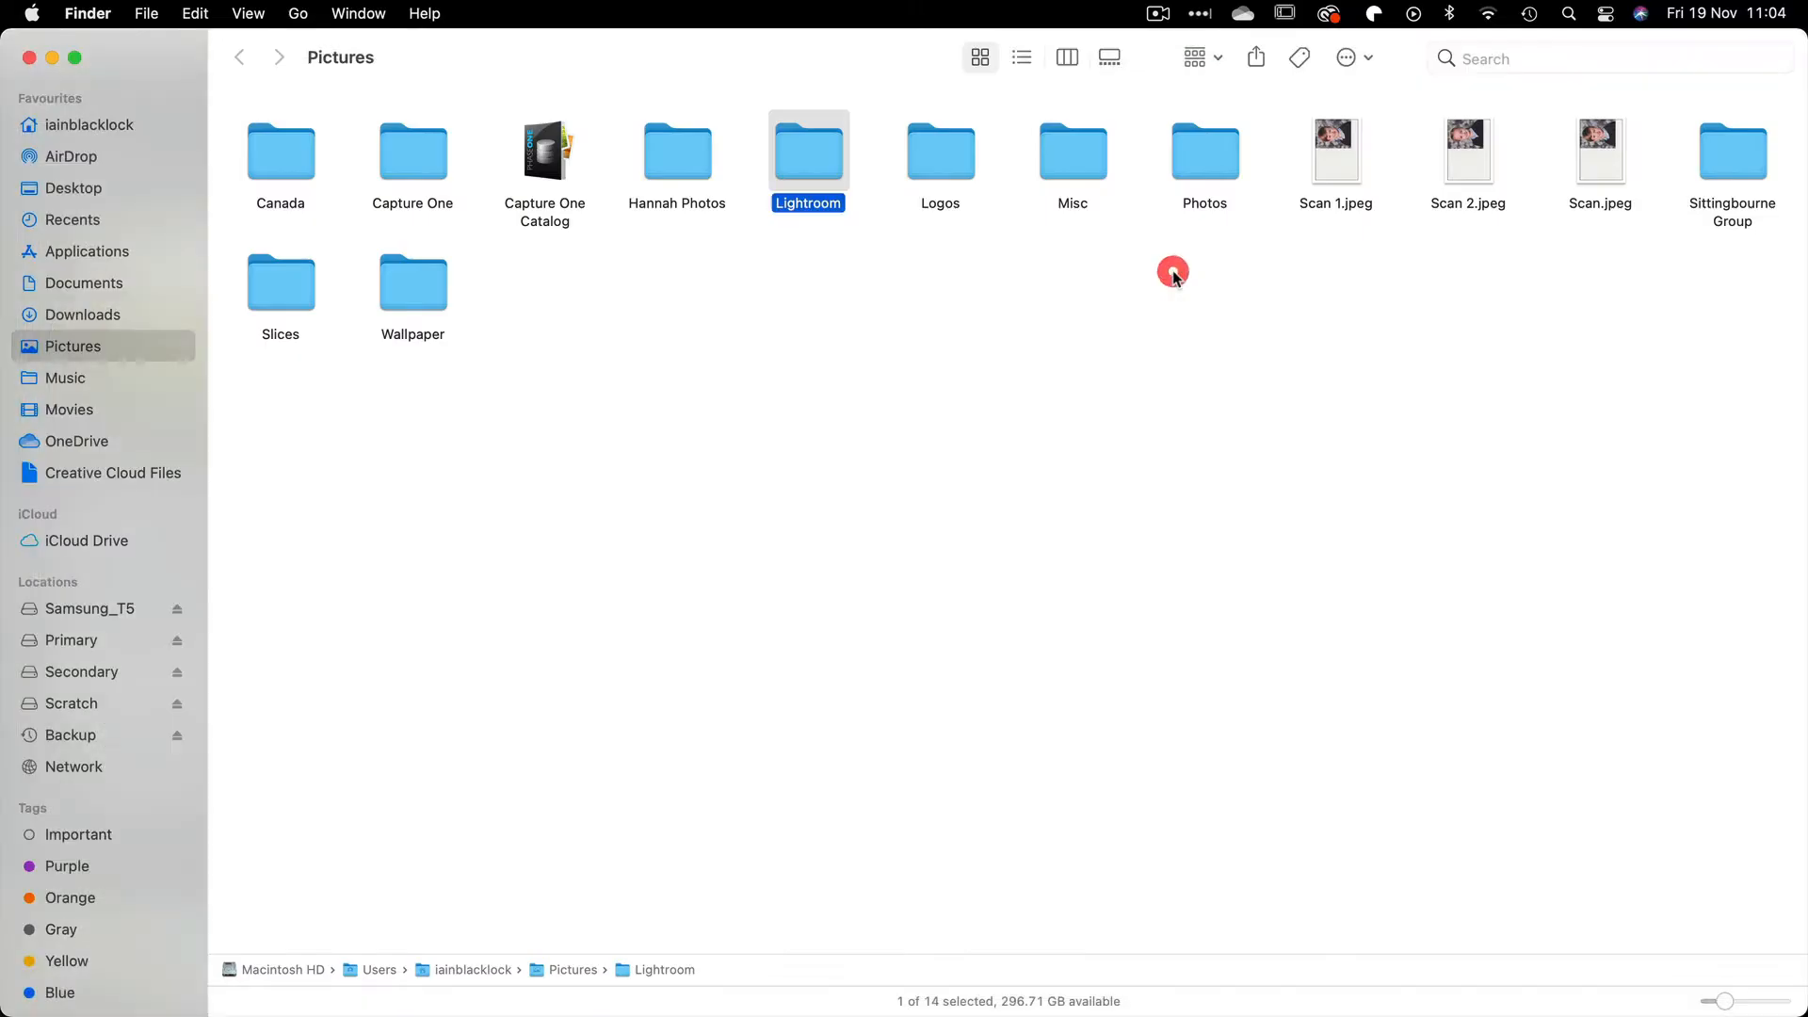
double_click(796, 151)
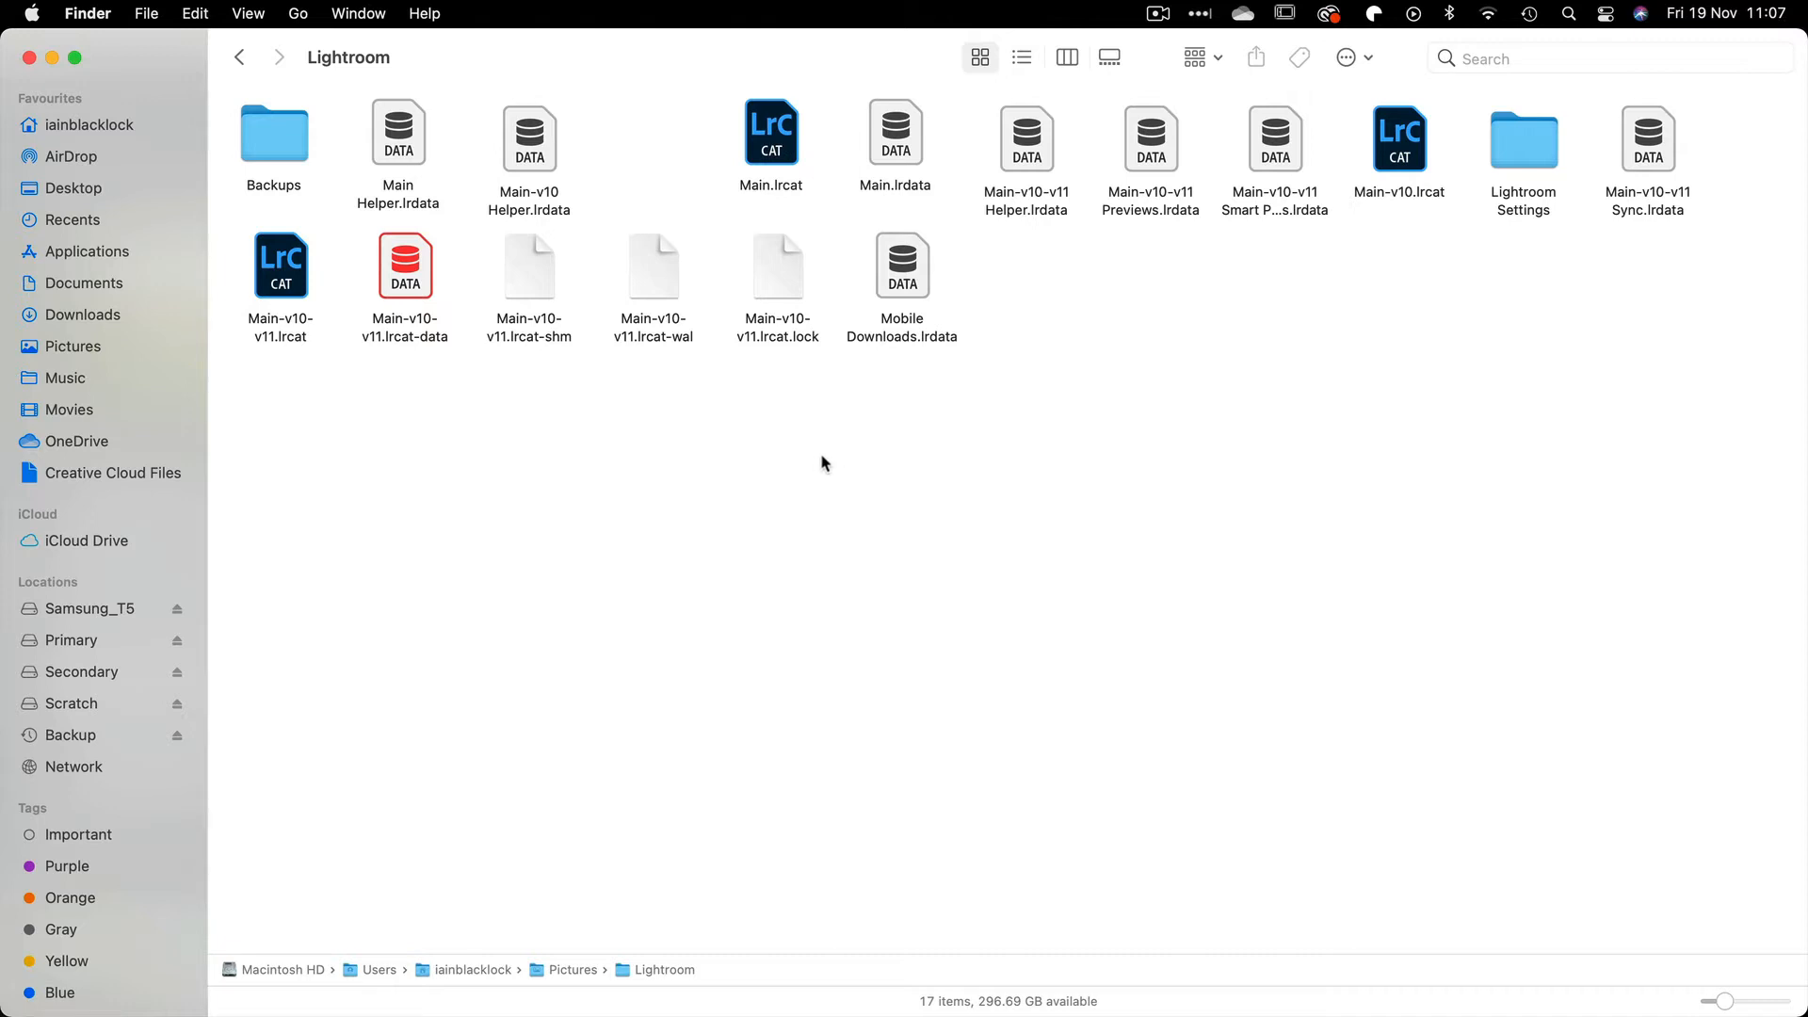
Step: Examine the Main.lrcat, Main-v10.lrcat and Main-v10-v11.lrcat catalogs and the previews files, and close the Finder window
left_click(773, 134)
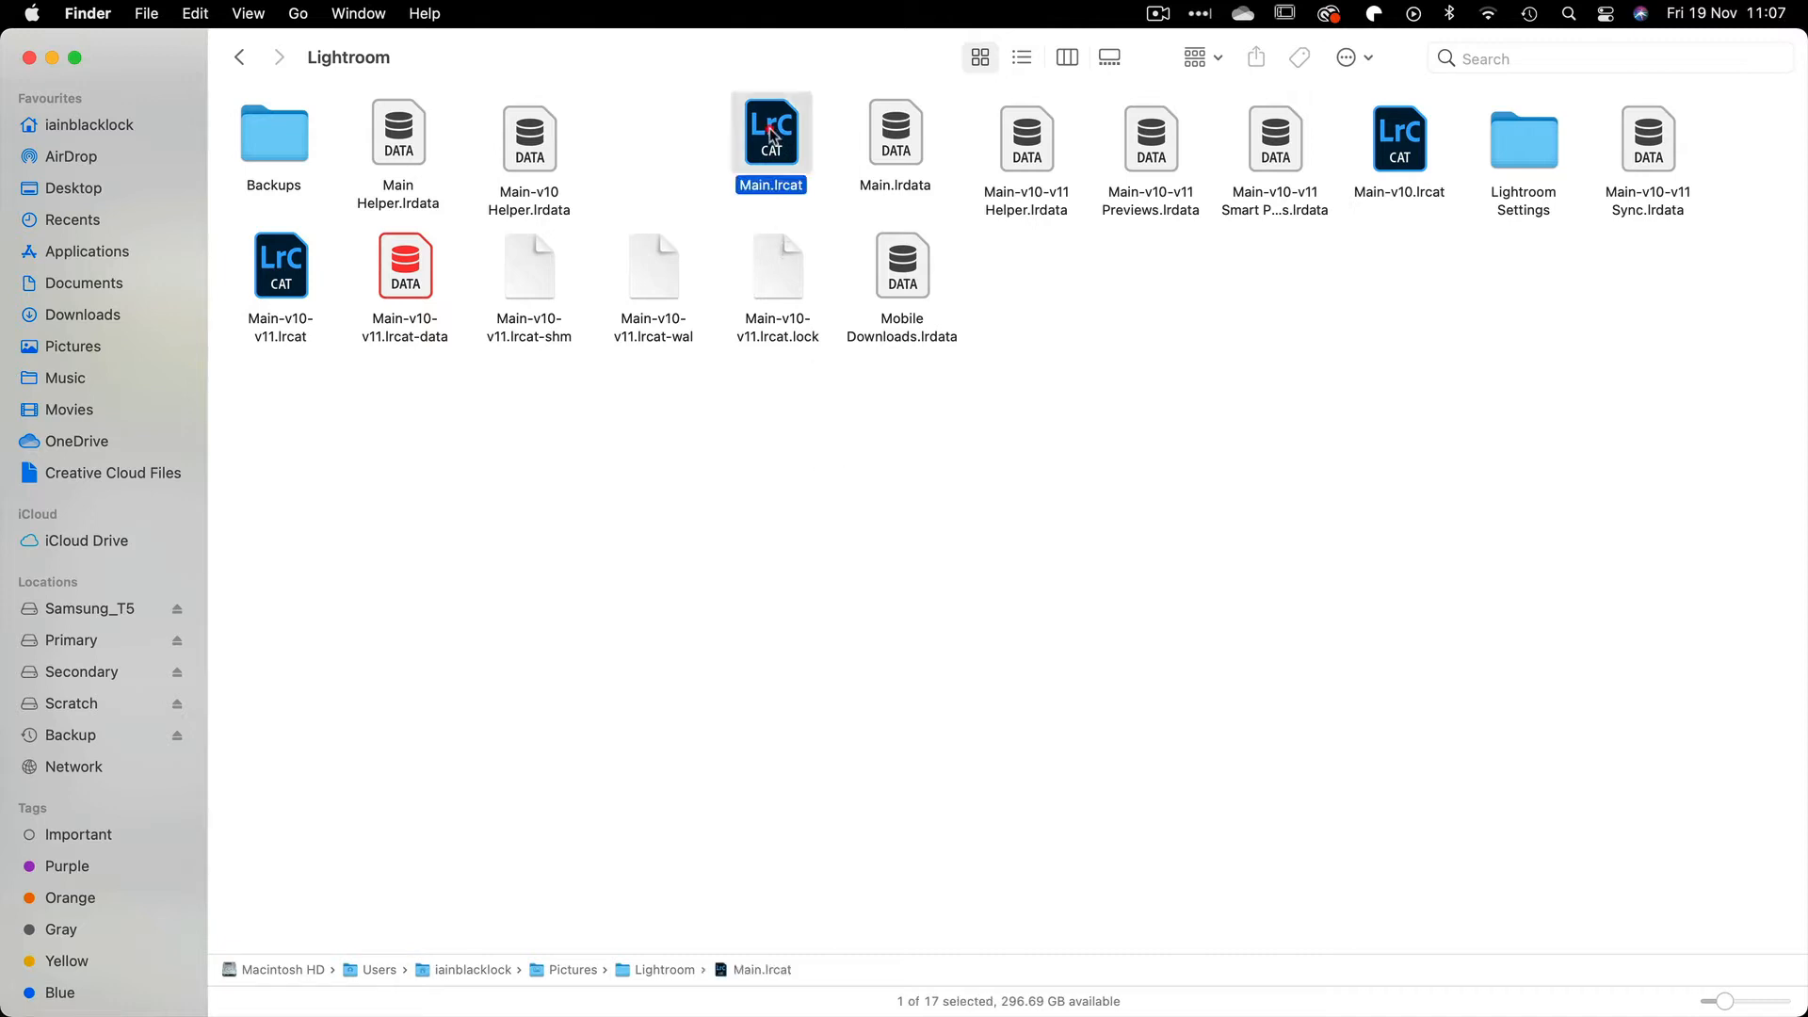
left_click(1390, 141)
left_click(264, 282)
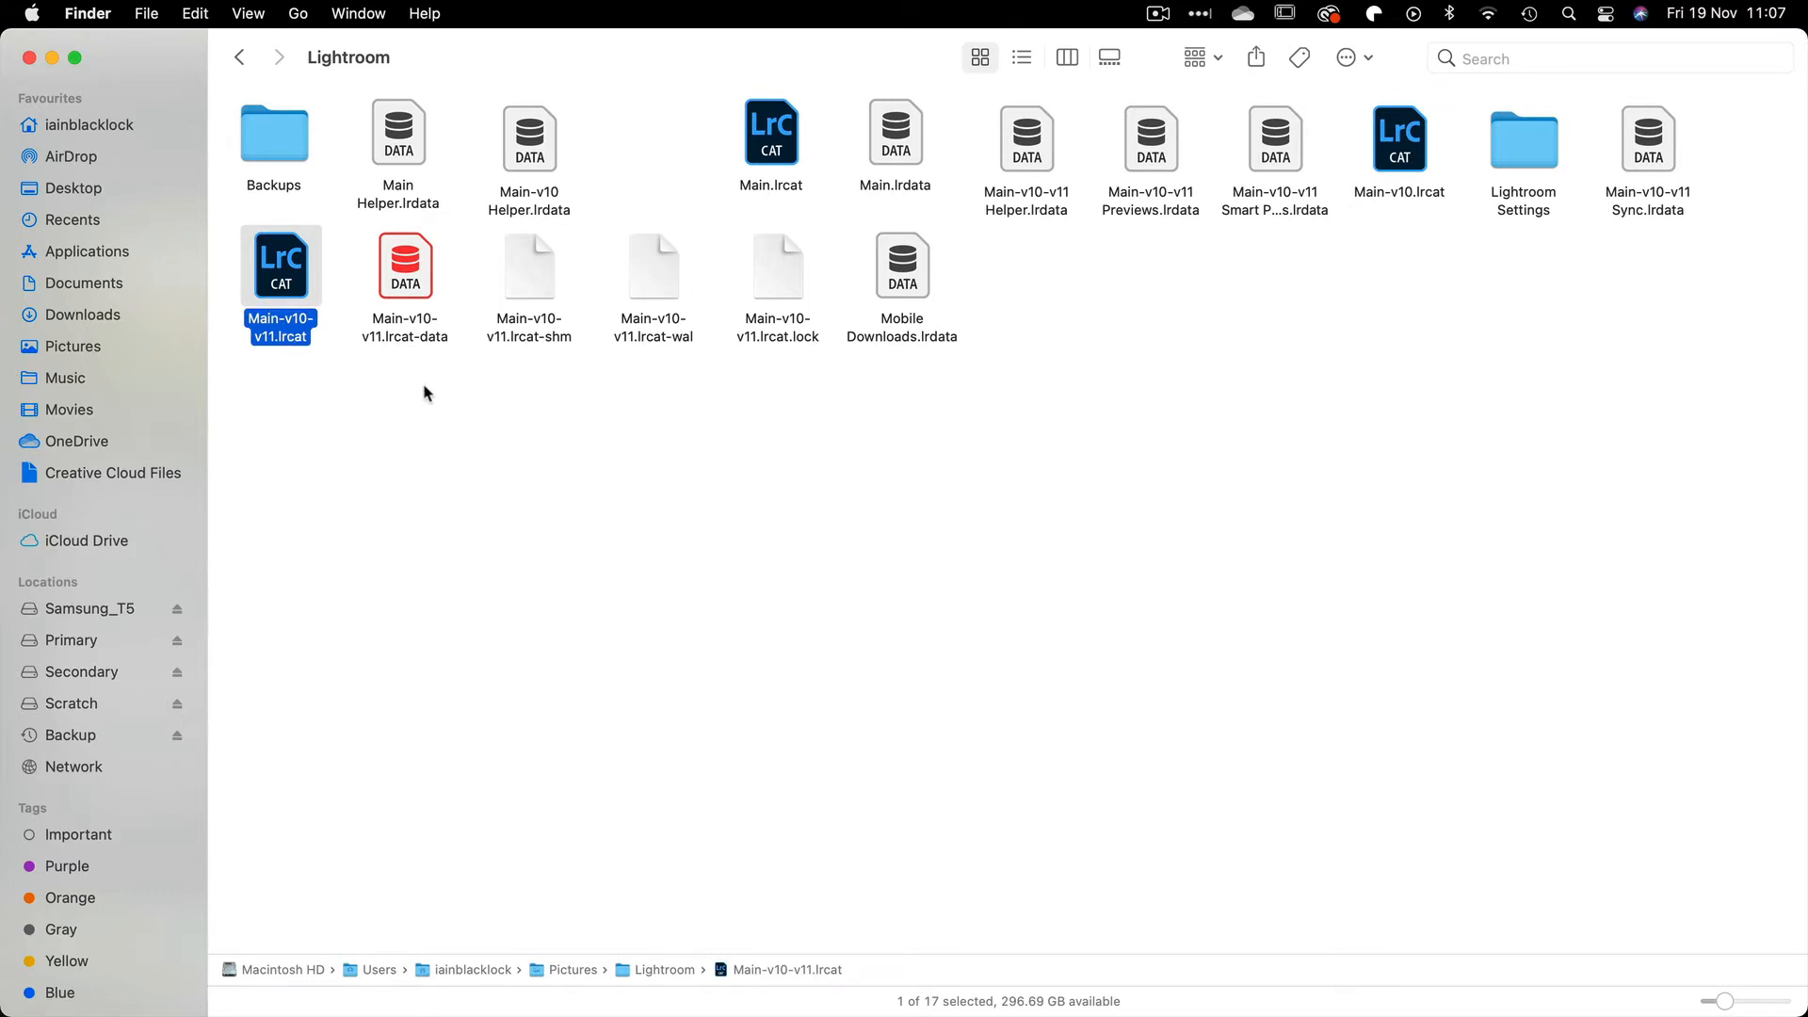
left_click(1153, 137)
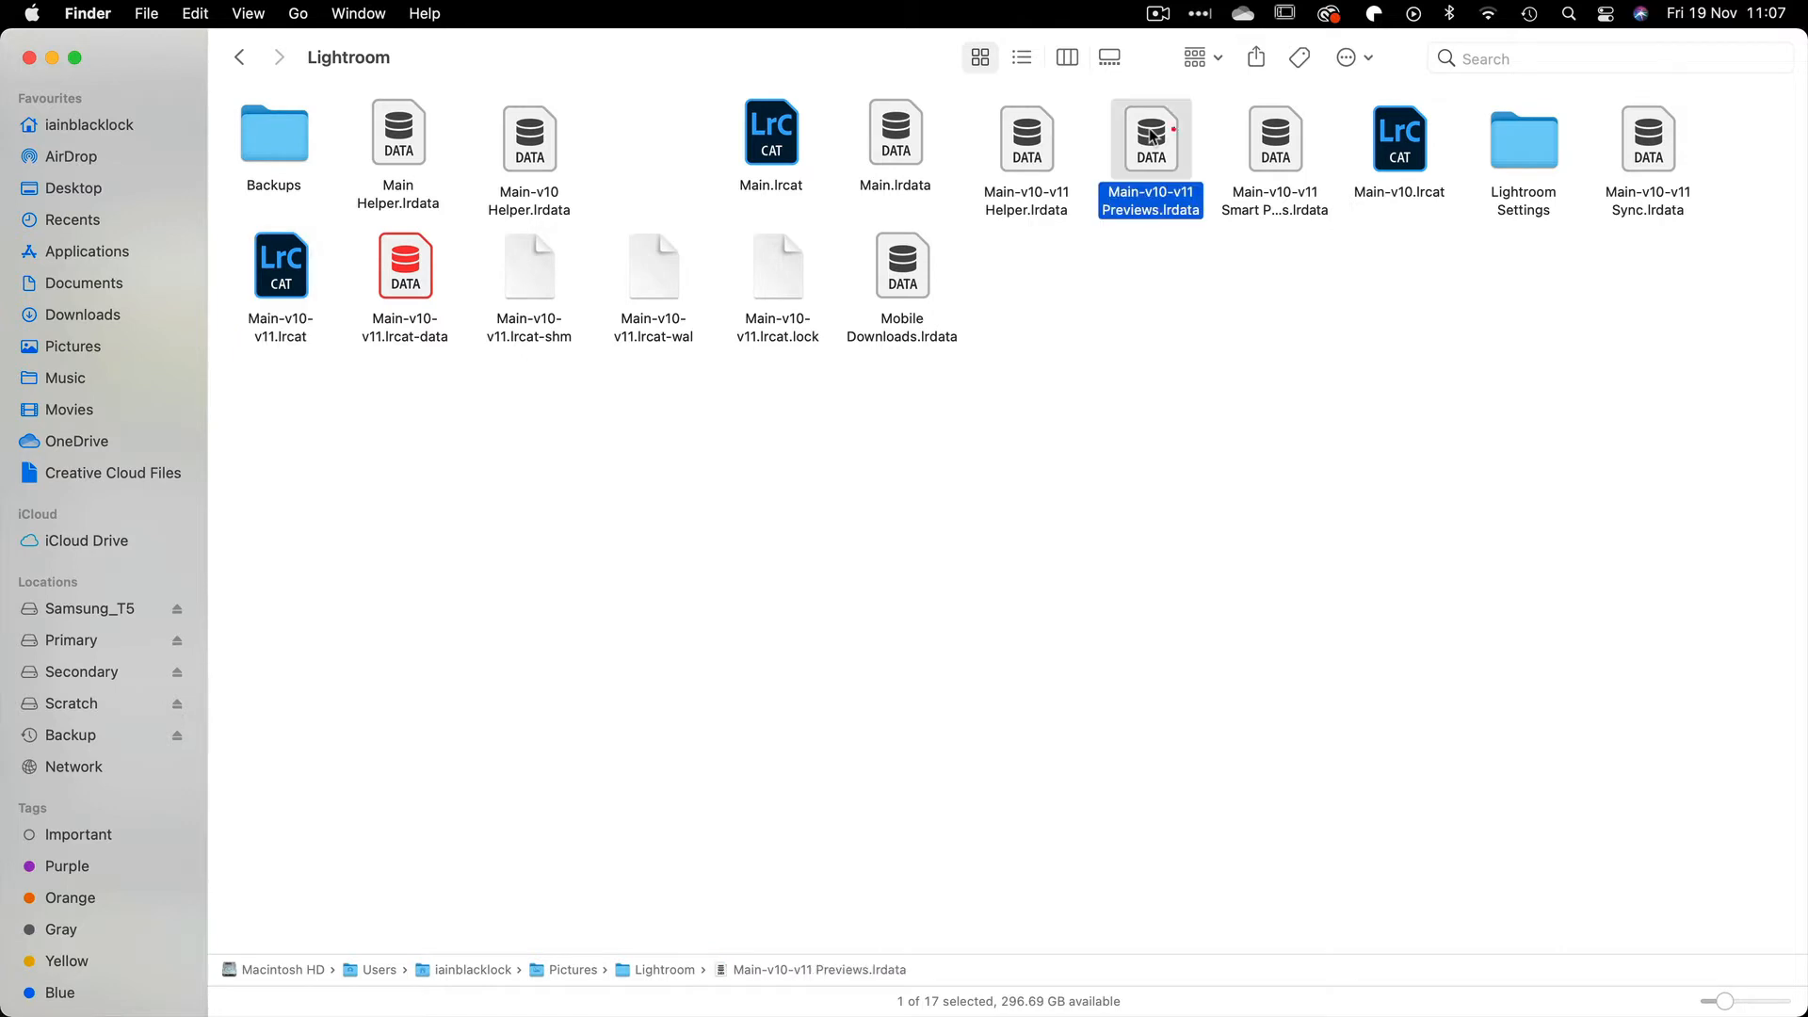
left_click(1269, 134)
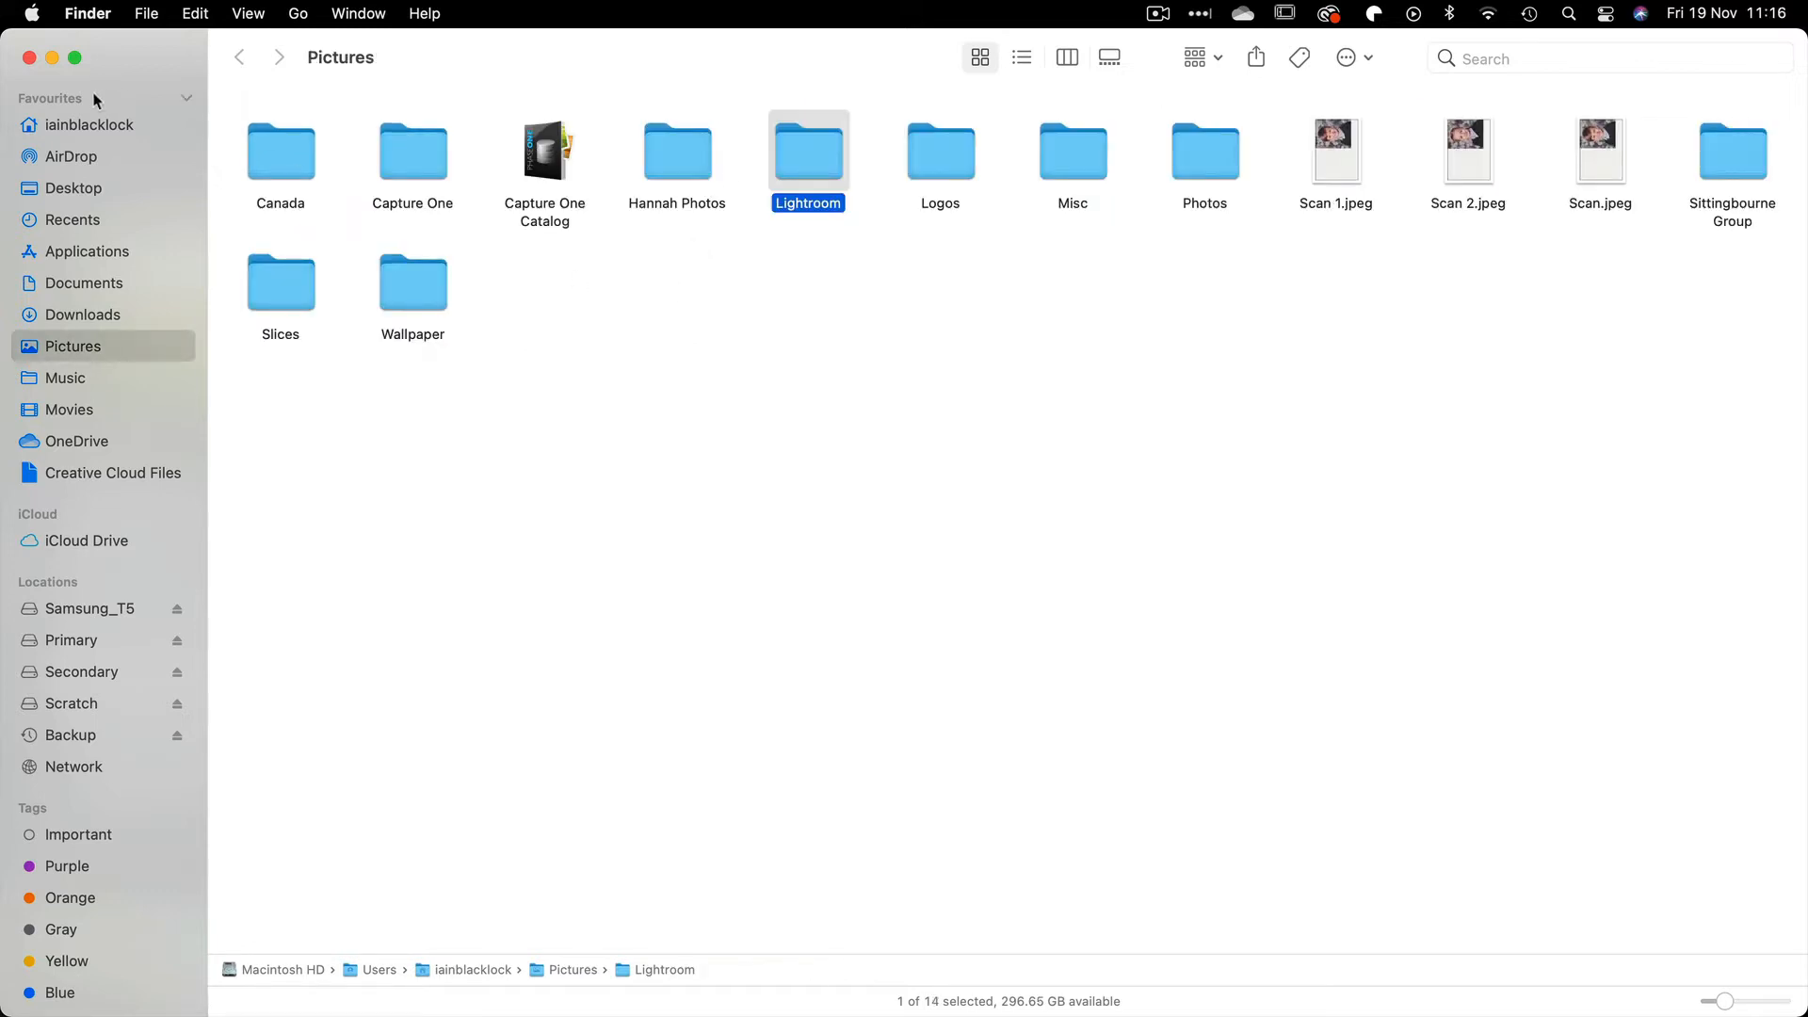
left_click(29, 57)
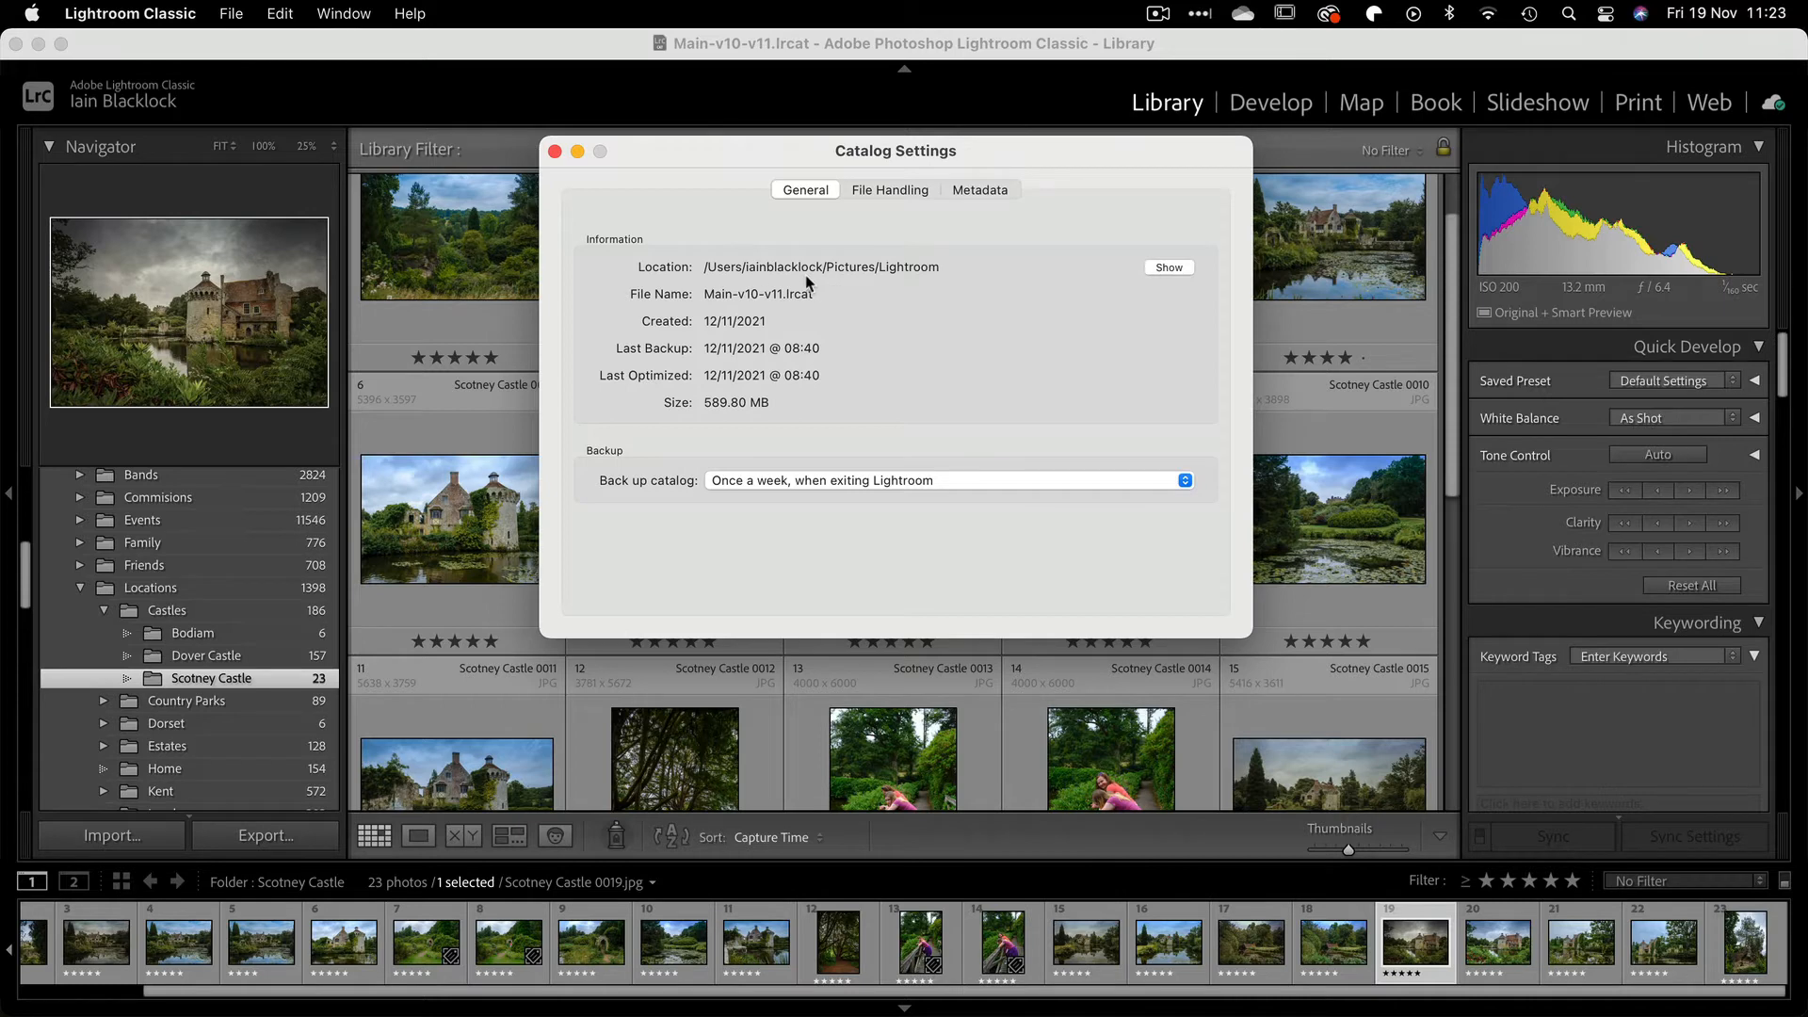
Step: Review the File Handling, Metadata and General catalog settings, and close the settings
left_click(888, 192)
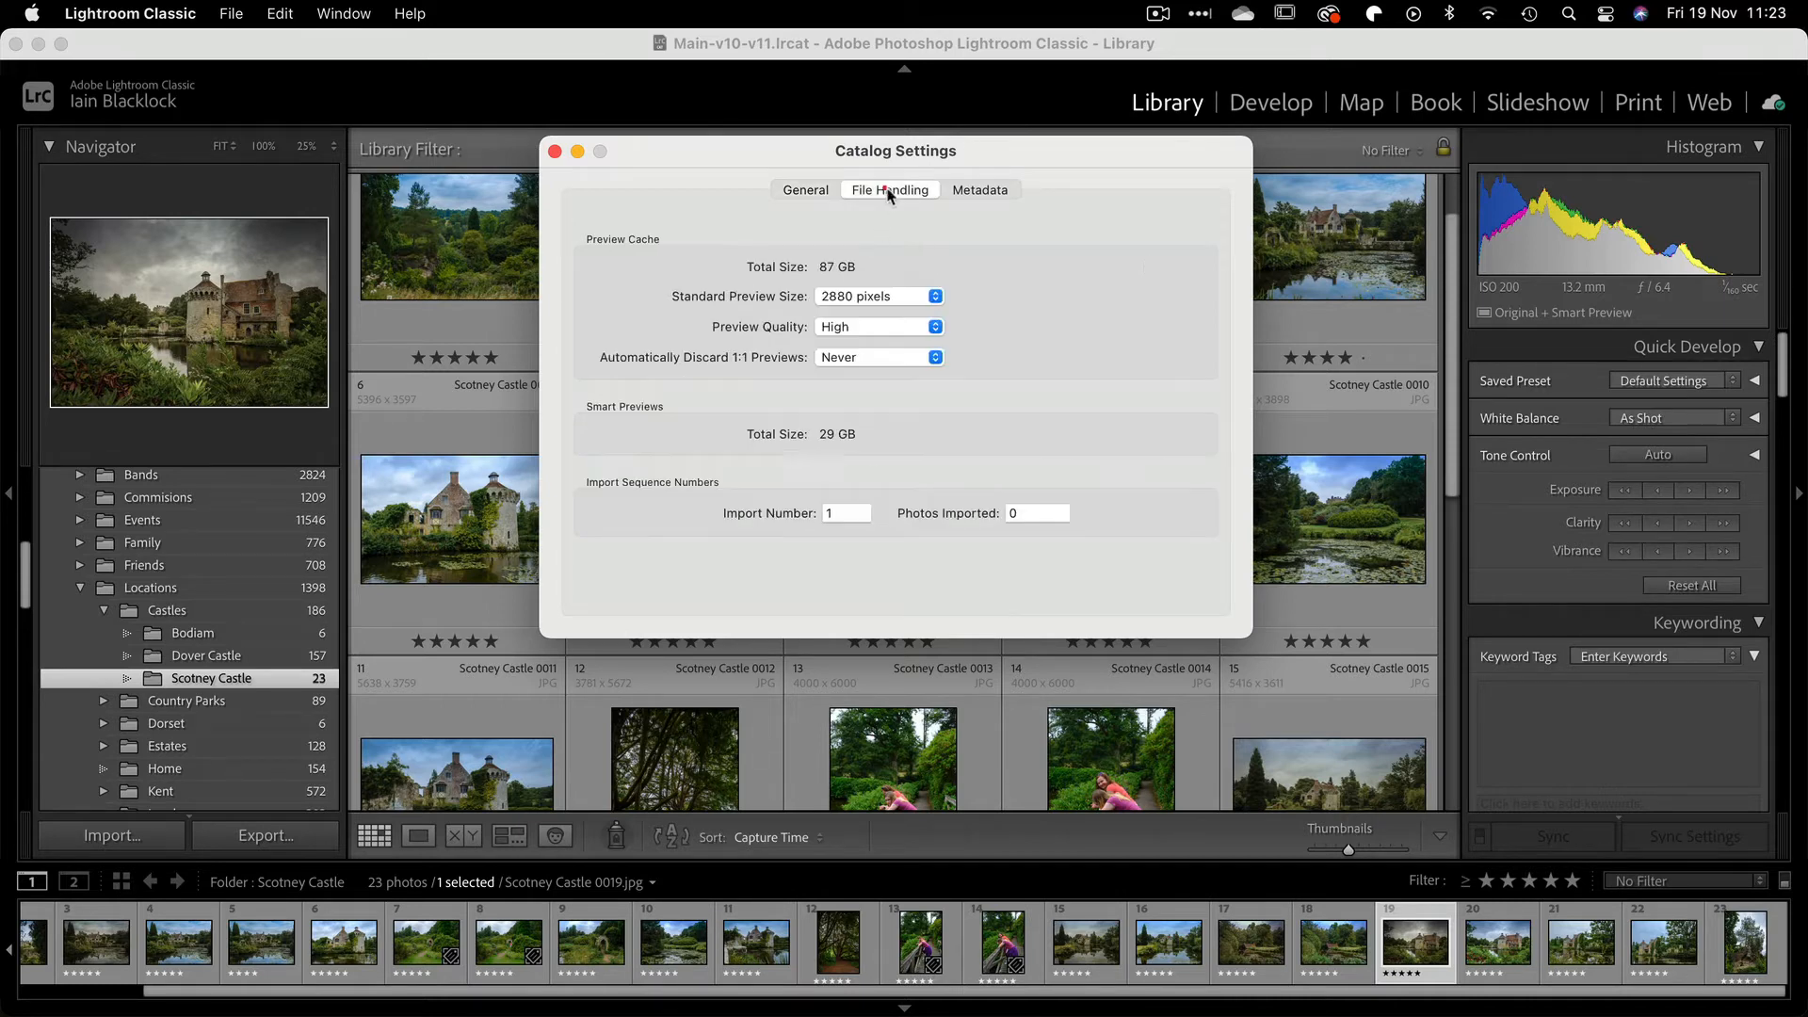
left_click(979, 192)
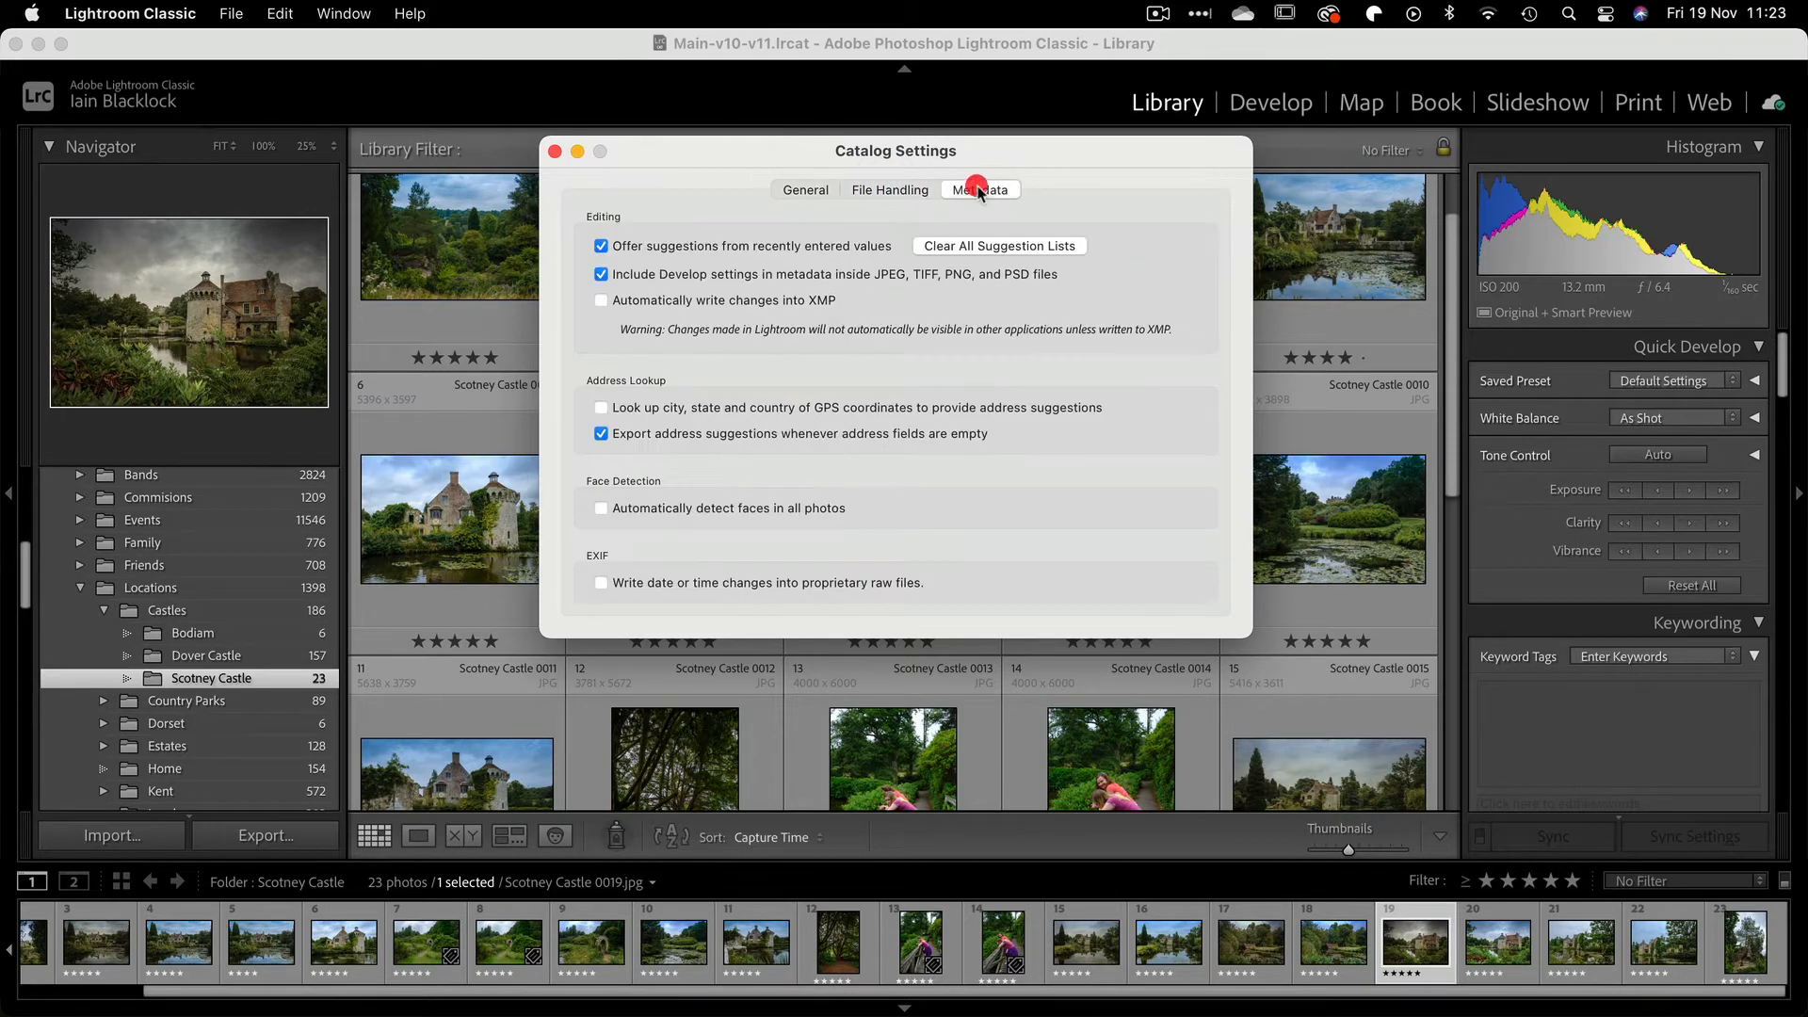
left_click(794, 190)
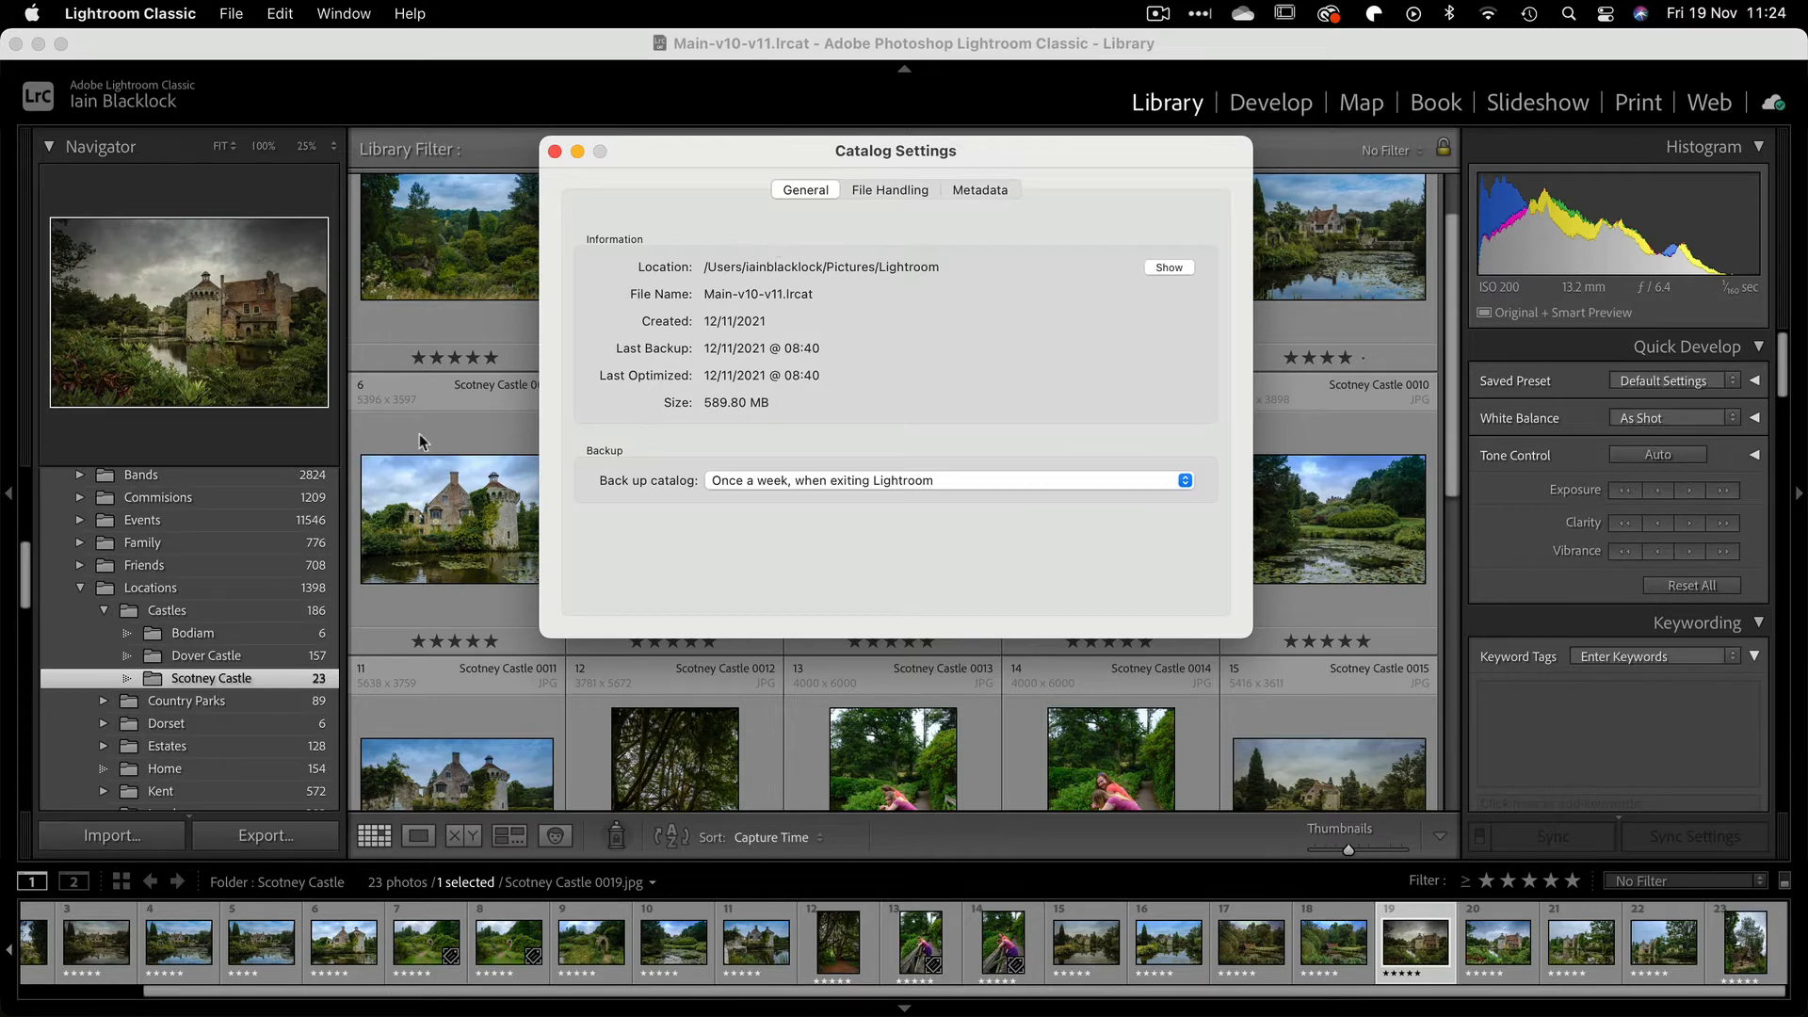
scroll(242, 512, "up", 10)
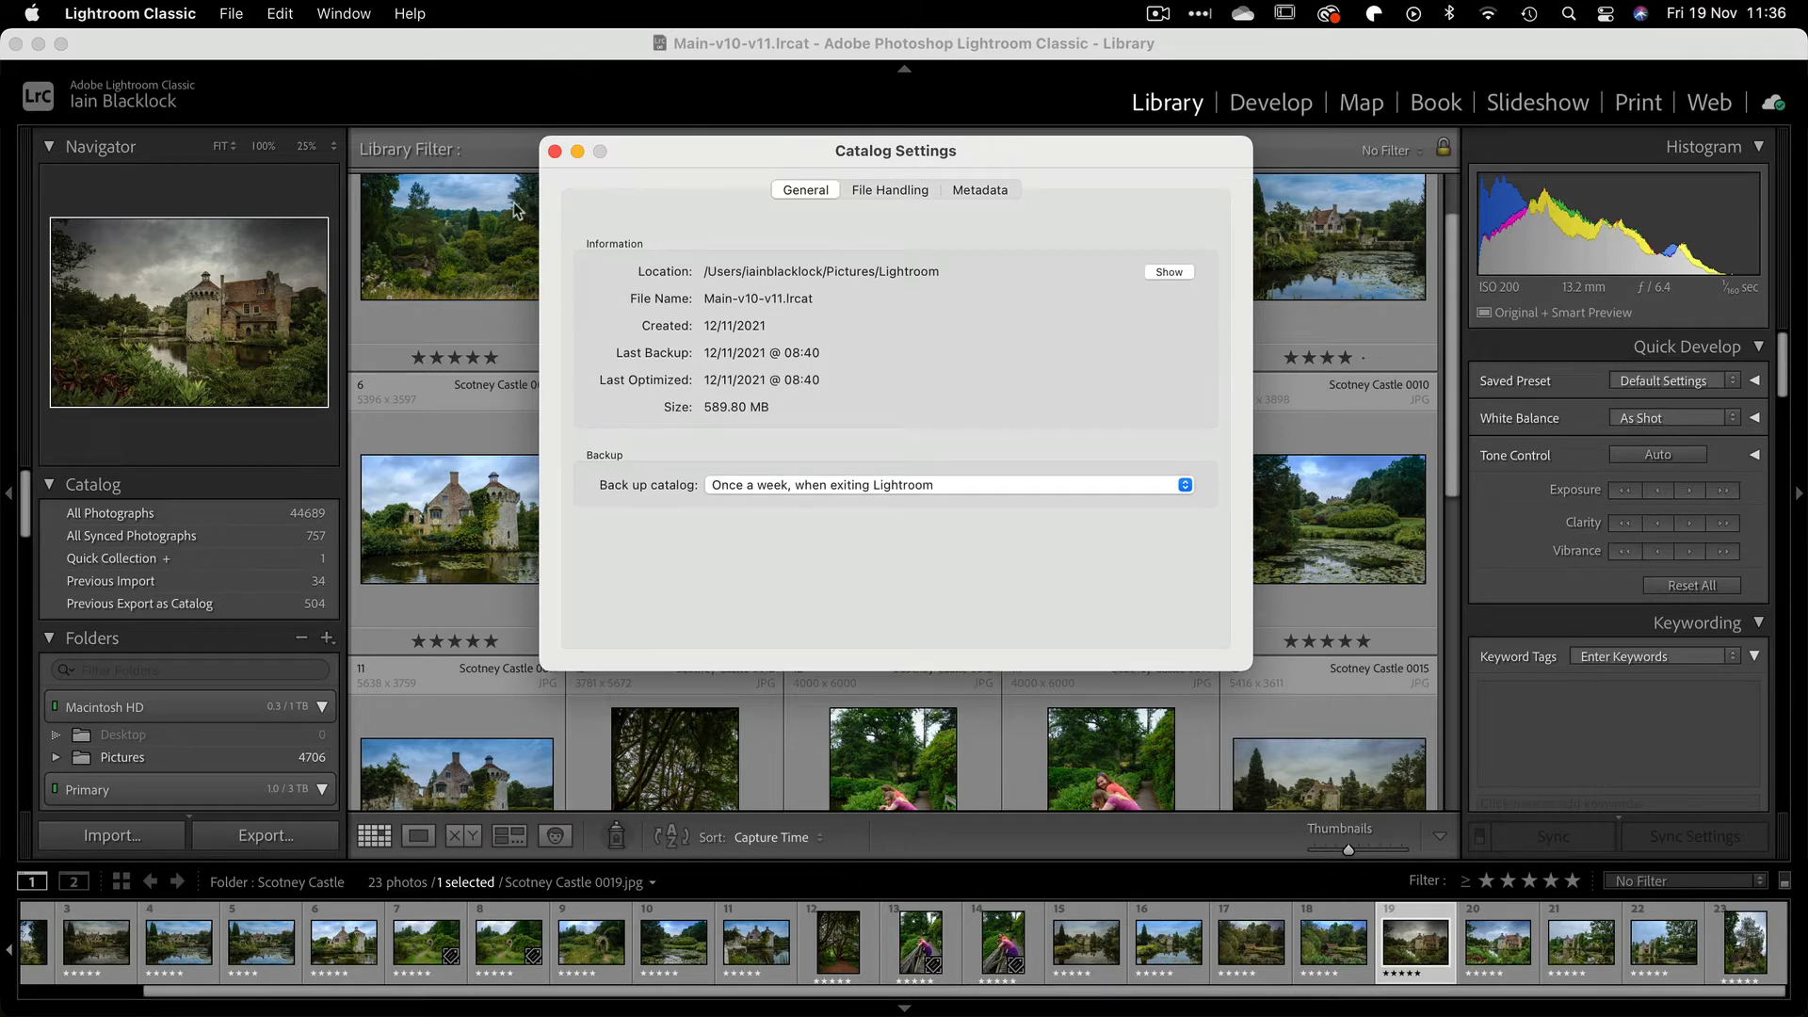
left_click(555, 151)
Step: Start a new catalog and choose the Lightroom Tutorials folder on the Samsung_T5 drive as its location
left_click(228, 14)
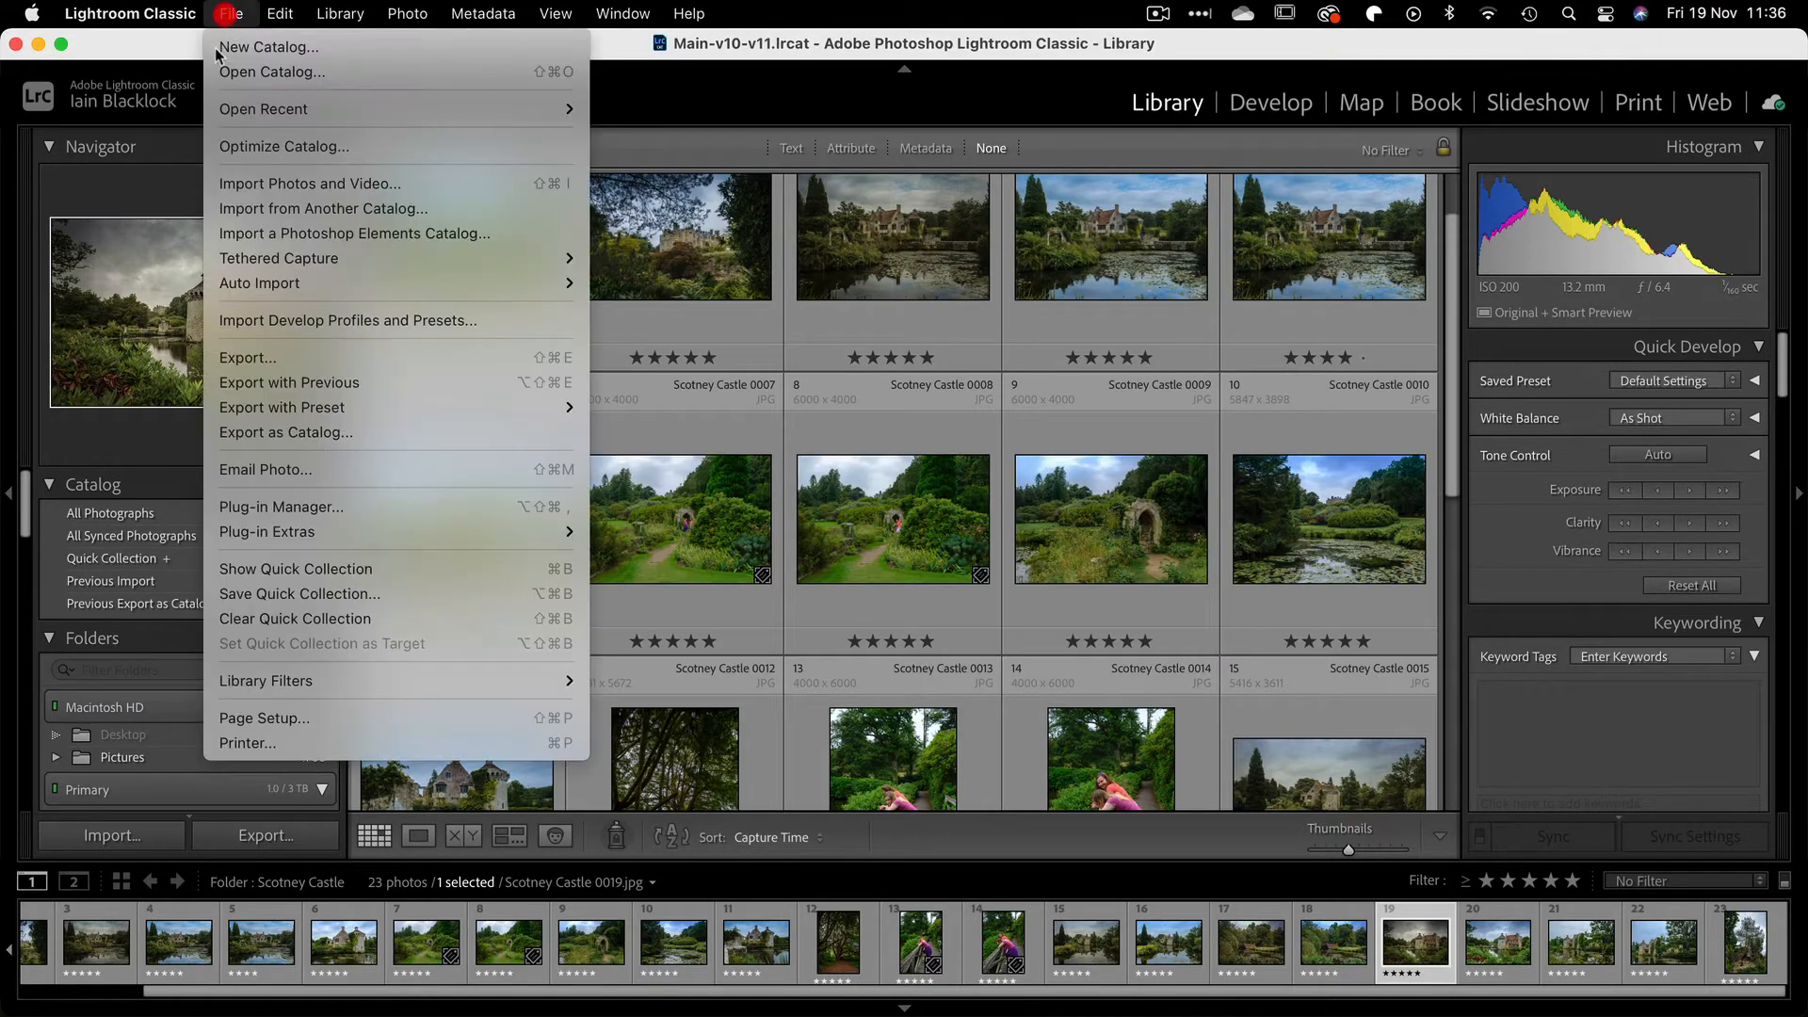
left_click(269, 44)
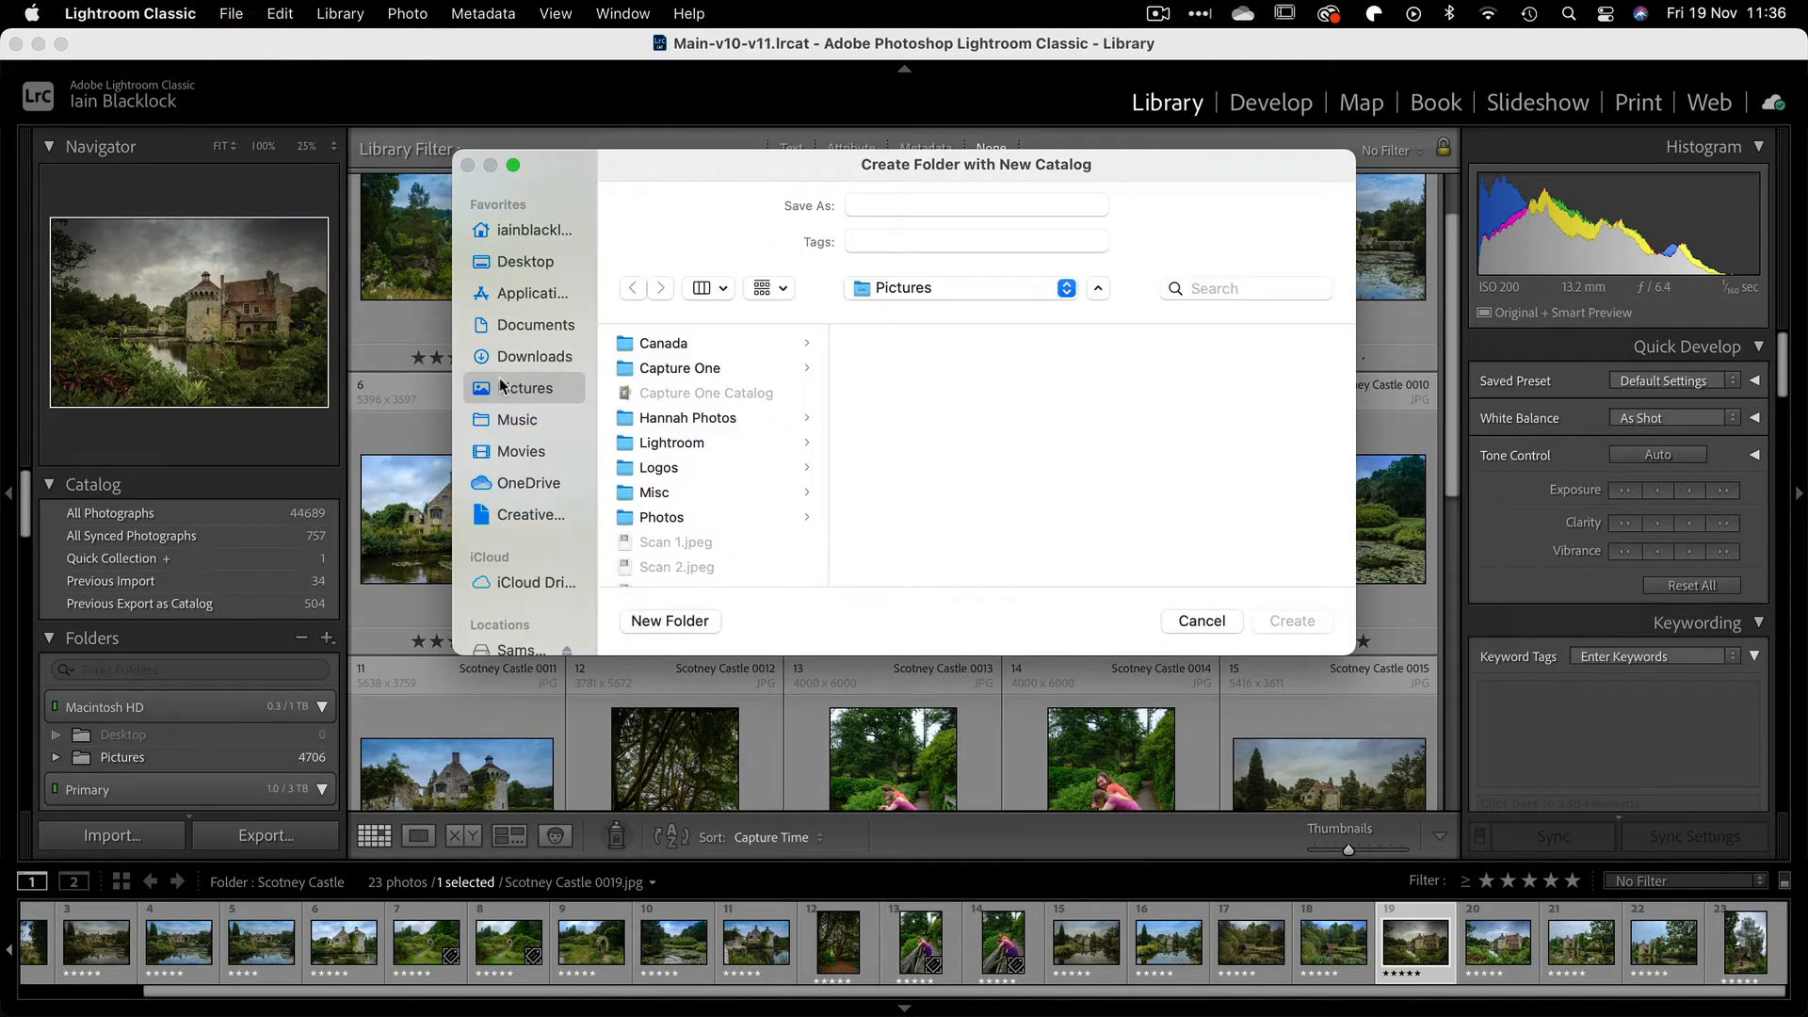
scroll(540, 476, "down", 5)
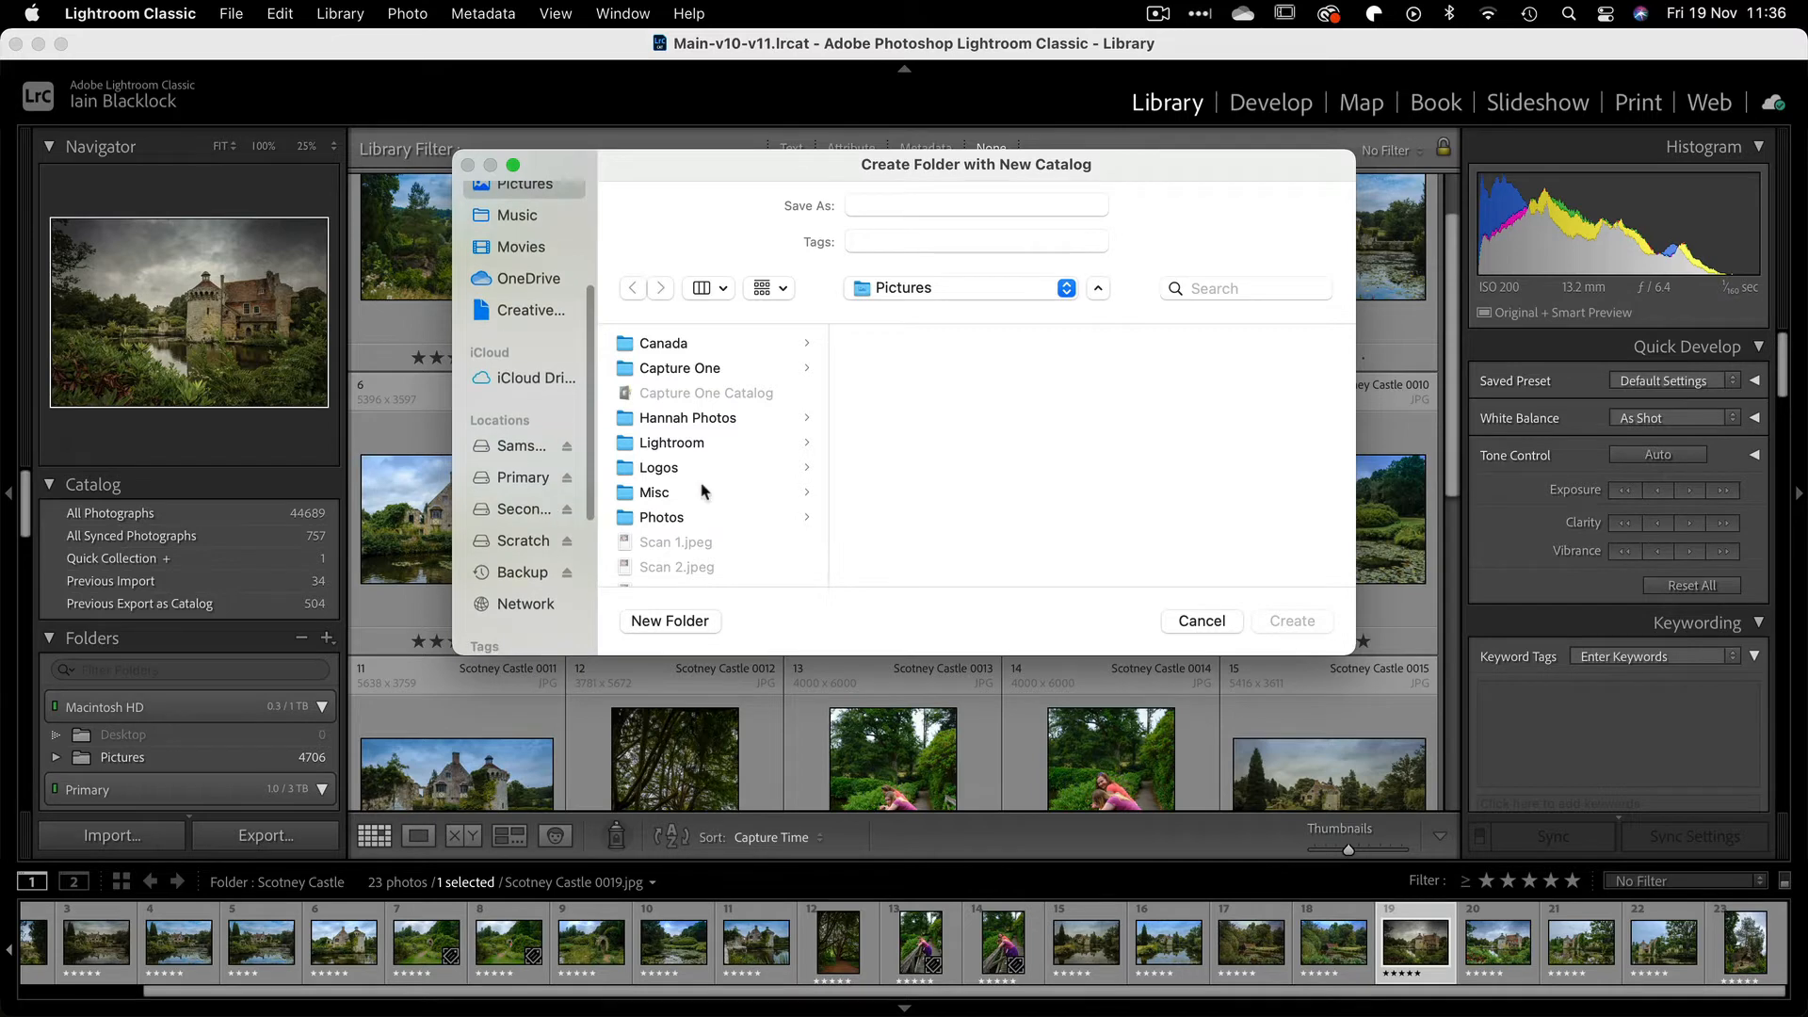
left_click(512, 451)
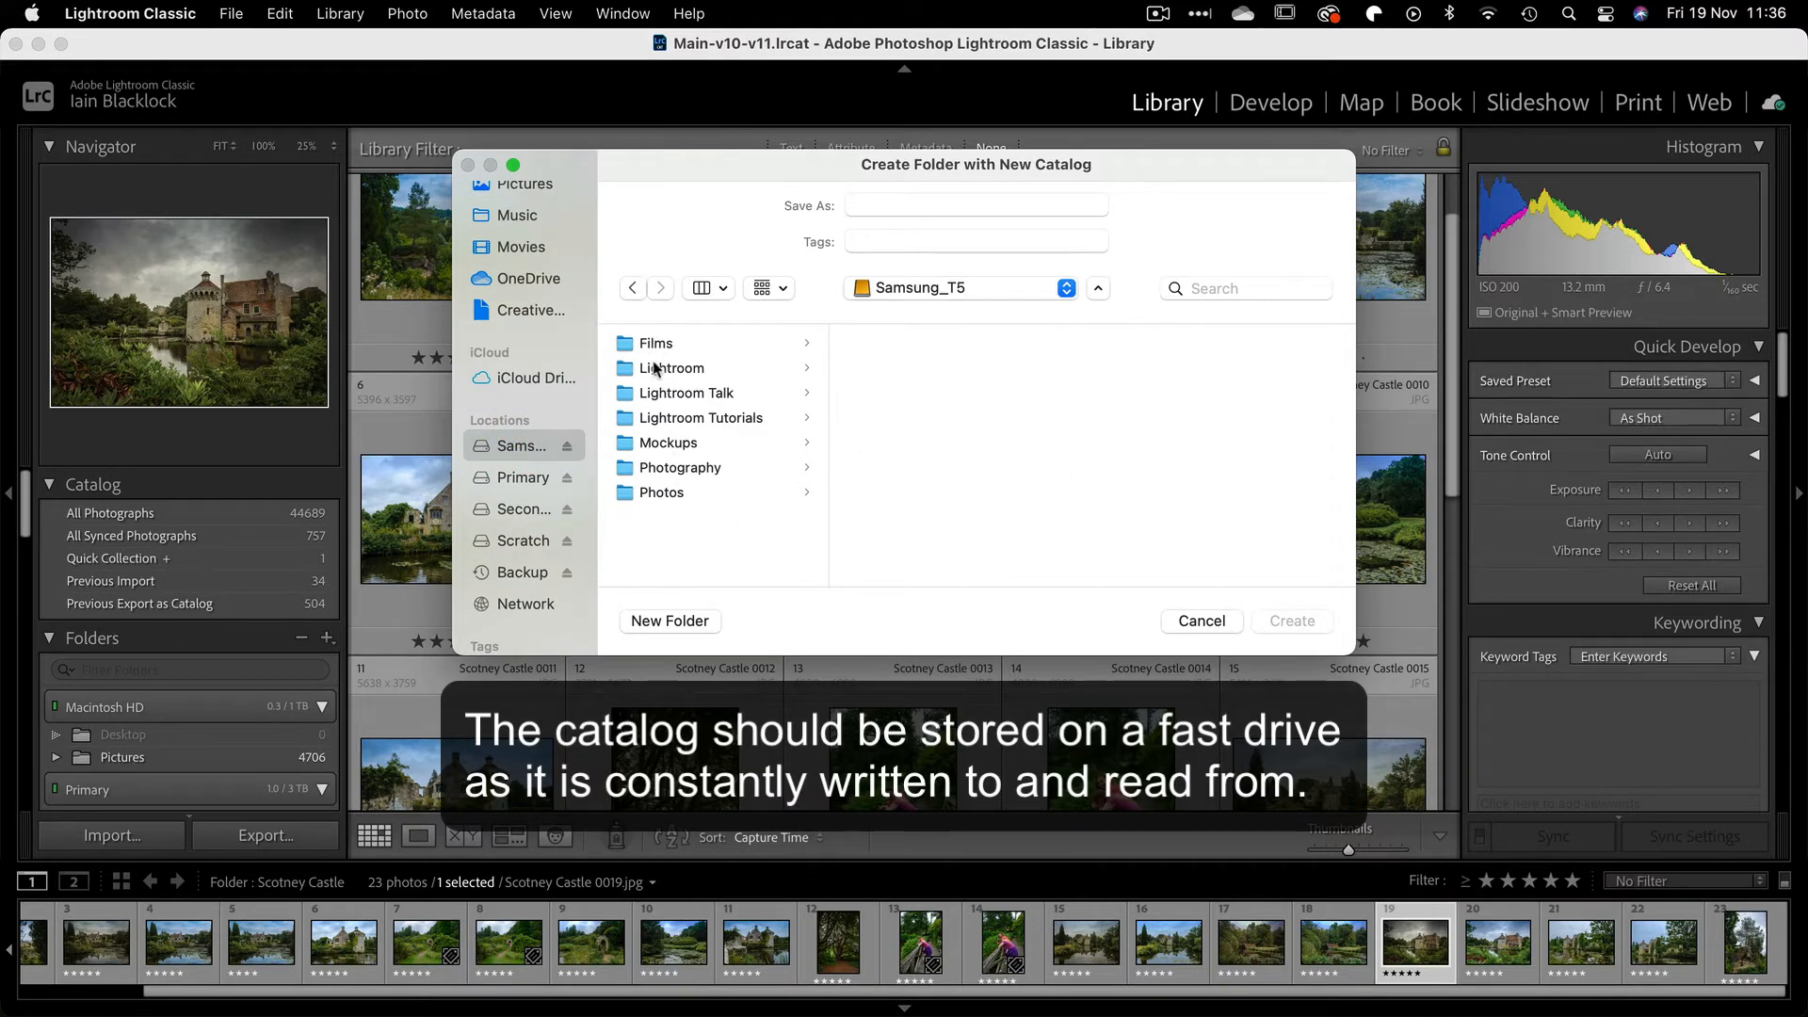
left_click(673, 421)
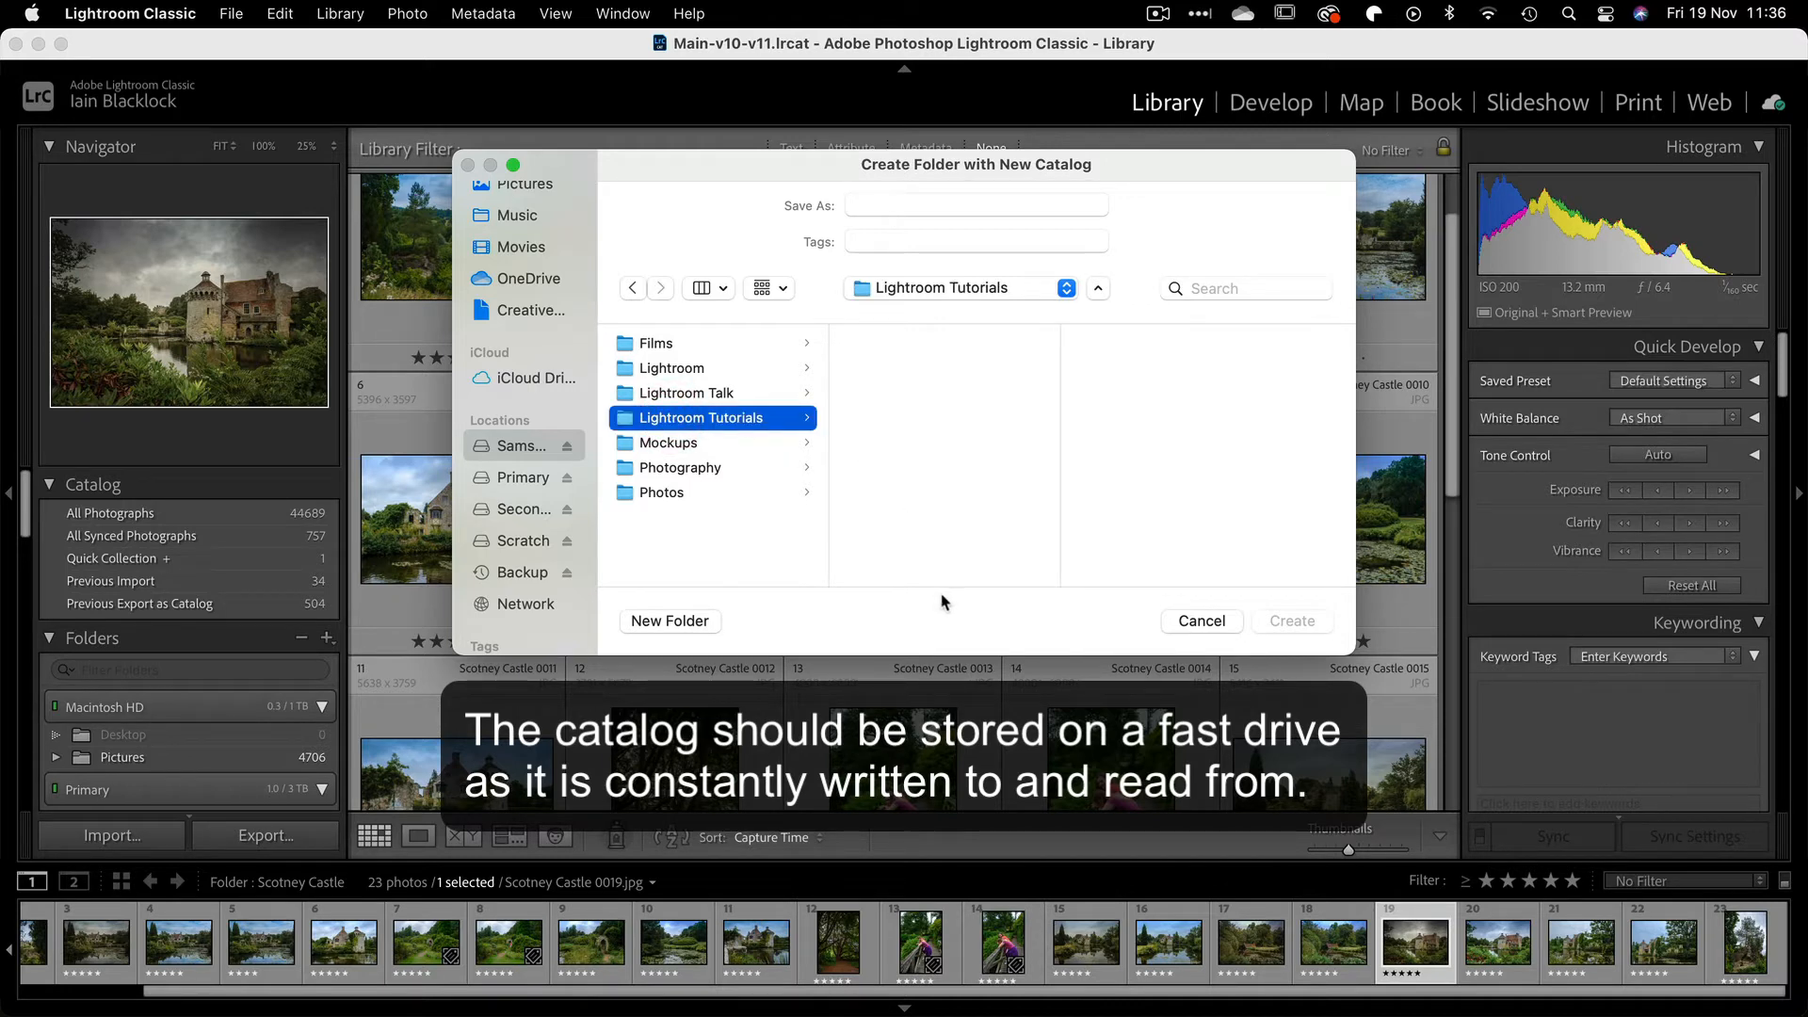
Step: Name the new catalog "Lightroom Tutorials" and create it, skipping the backup of the old catalog this time
left_click(862, 205)
type("L")
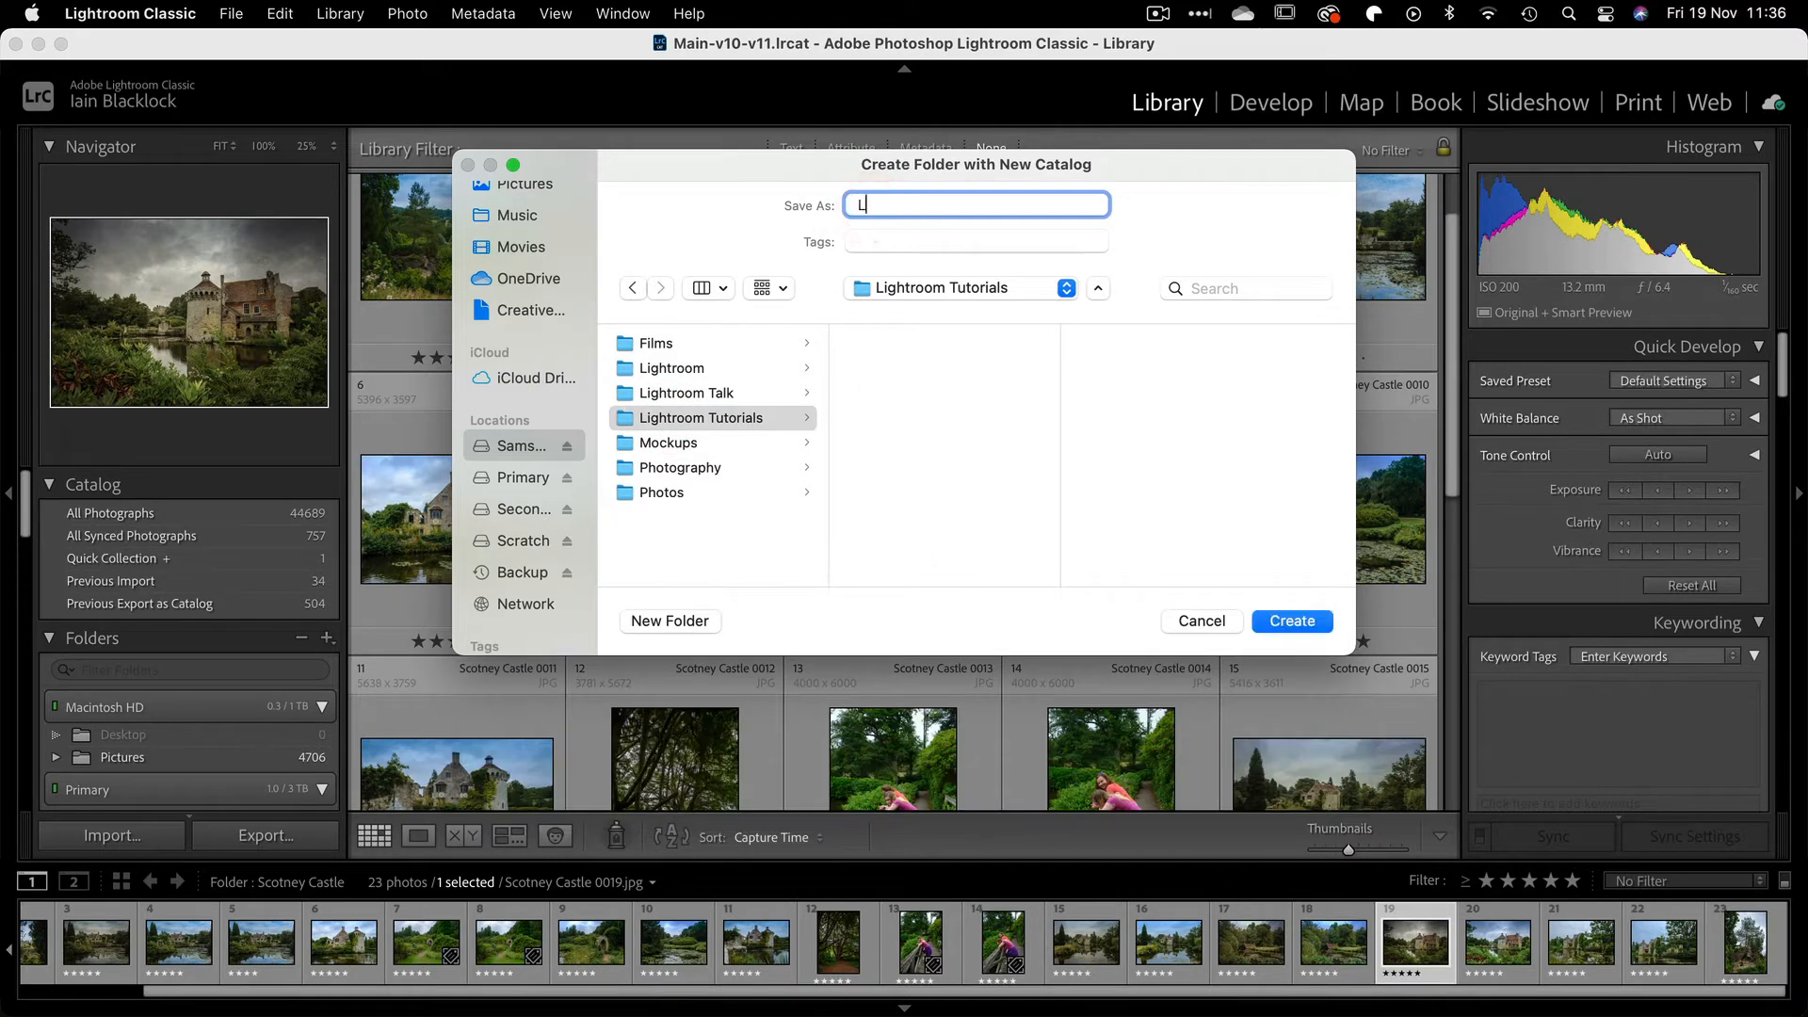
type("ightroom Turtiroals")
key("BackSpace")
key("BackSpace")
key("BackSpace")
key("BackSpace")
key("BackSpace")
key("BackSpace")
type("orials")
left_click(1289, 629)
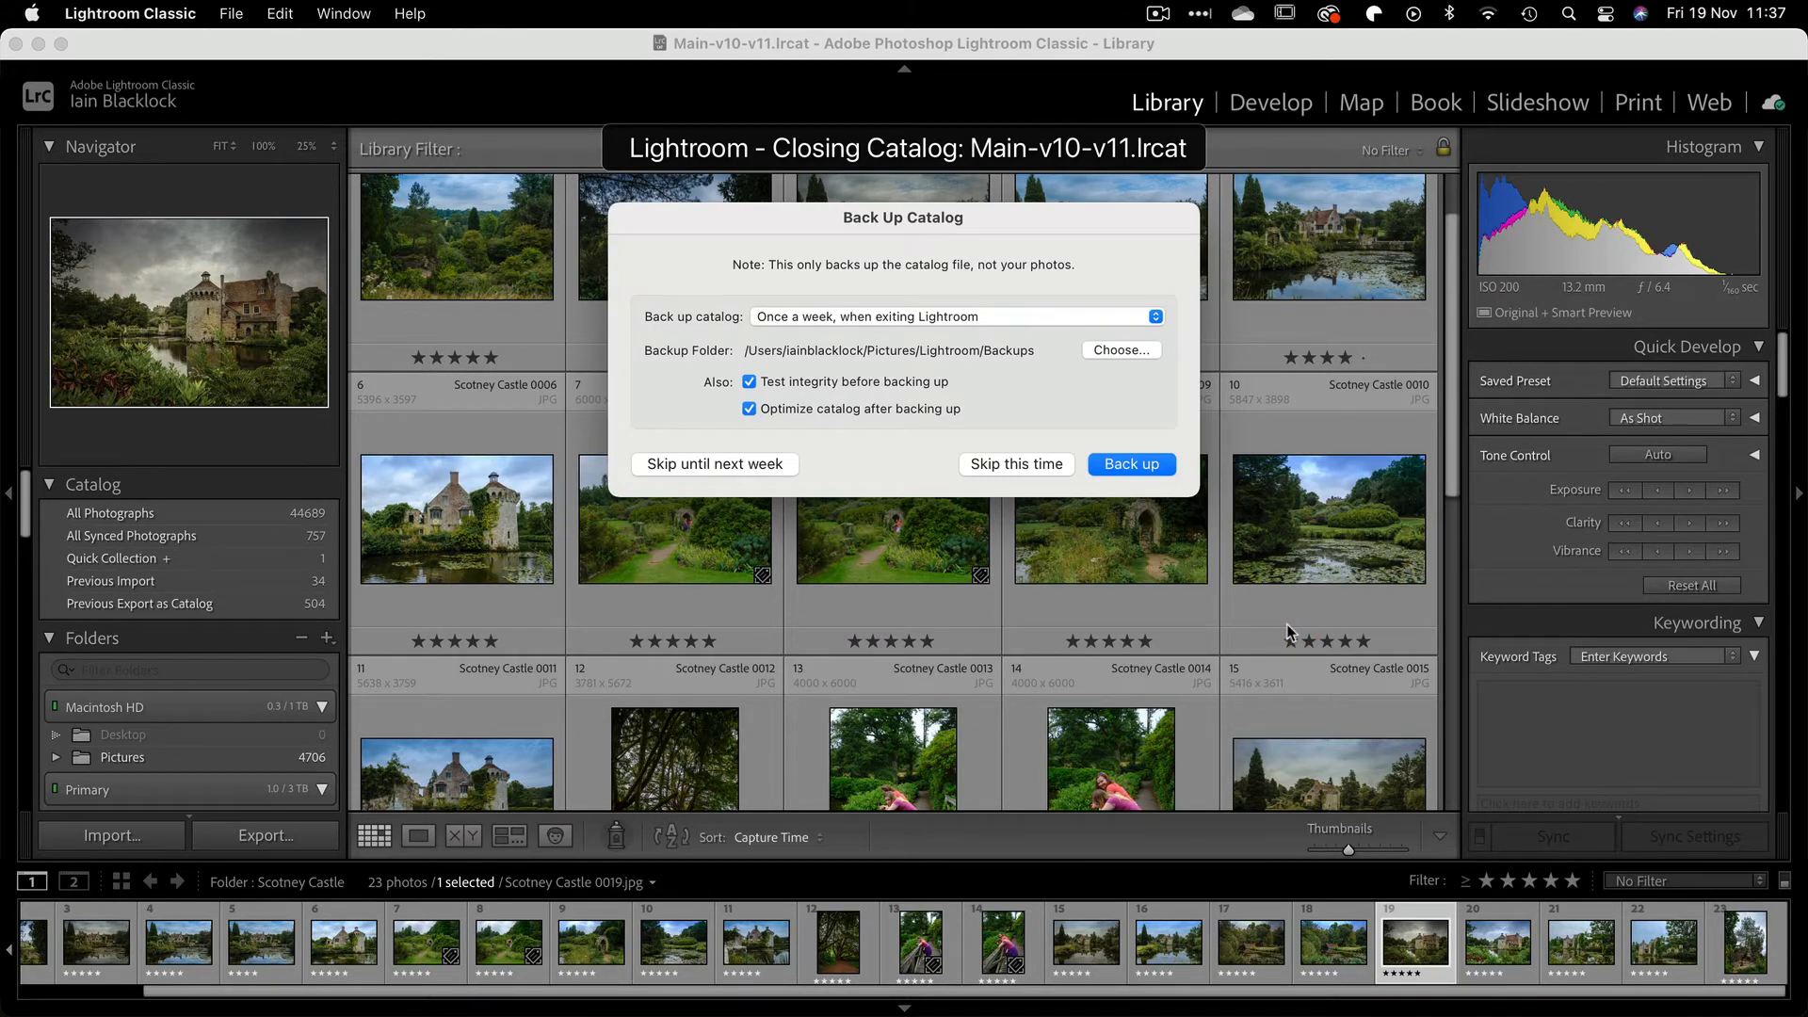
left_click(991, 466)
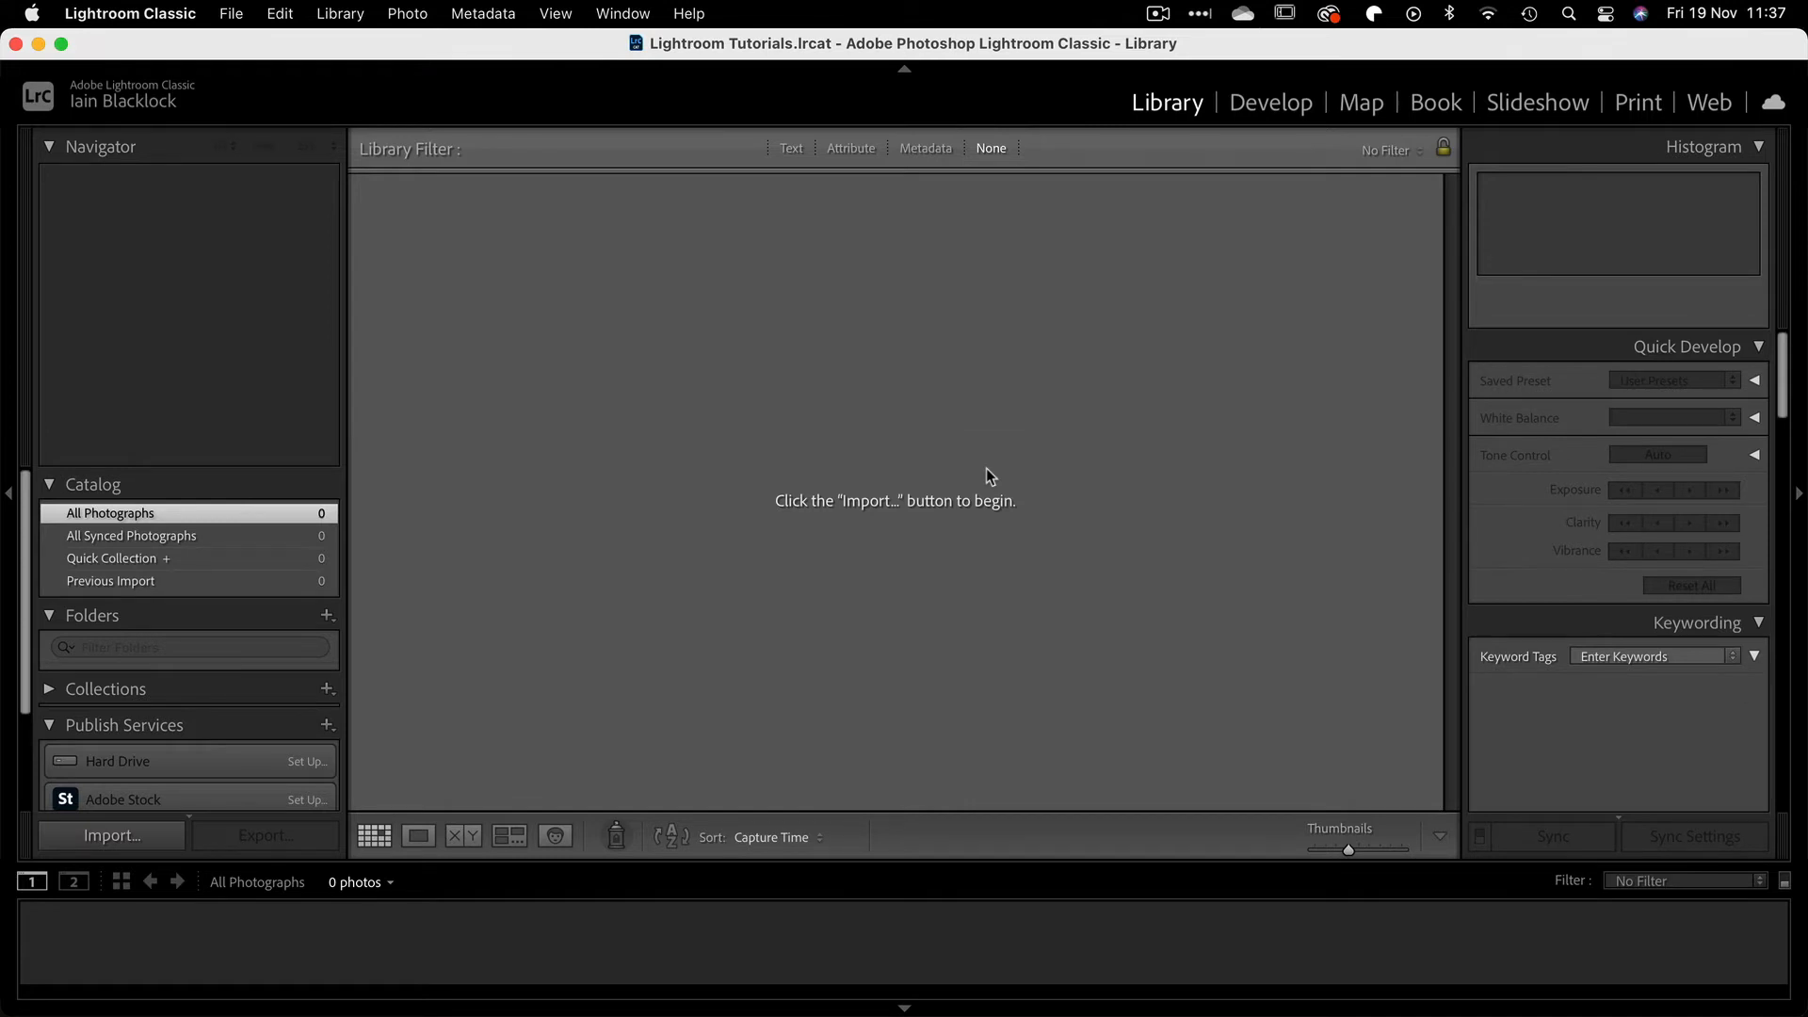
Step: Check the new catalog's settings and open its Lightroom Tutorials folder in Finder, and close the settings
scroll(87, 535, "down", 3)
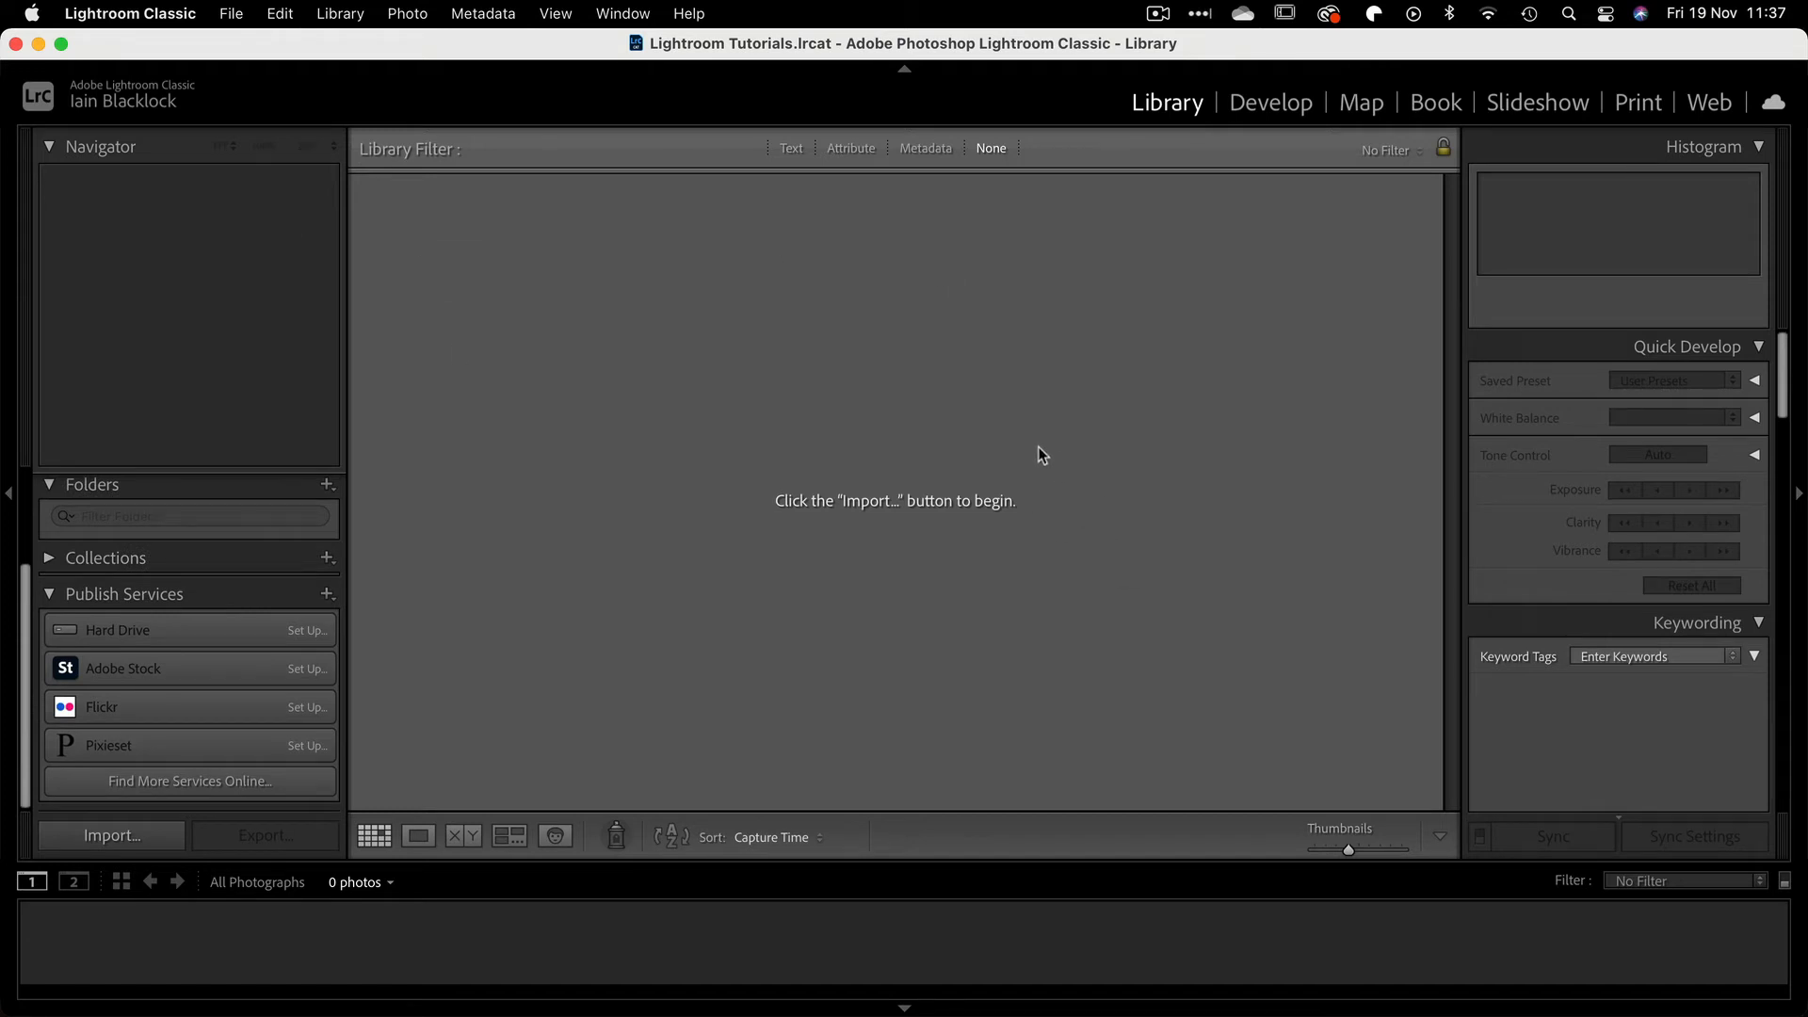
left_click(146, 15)
left_click(151, 110)
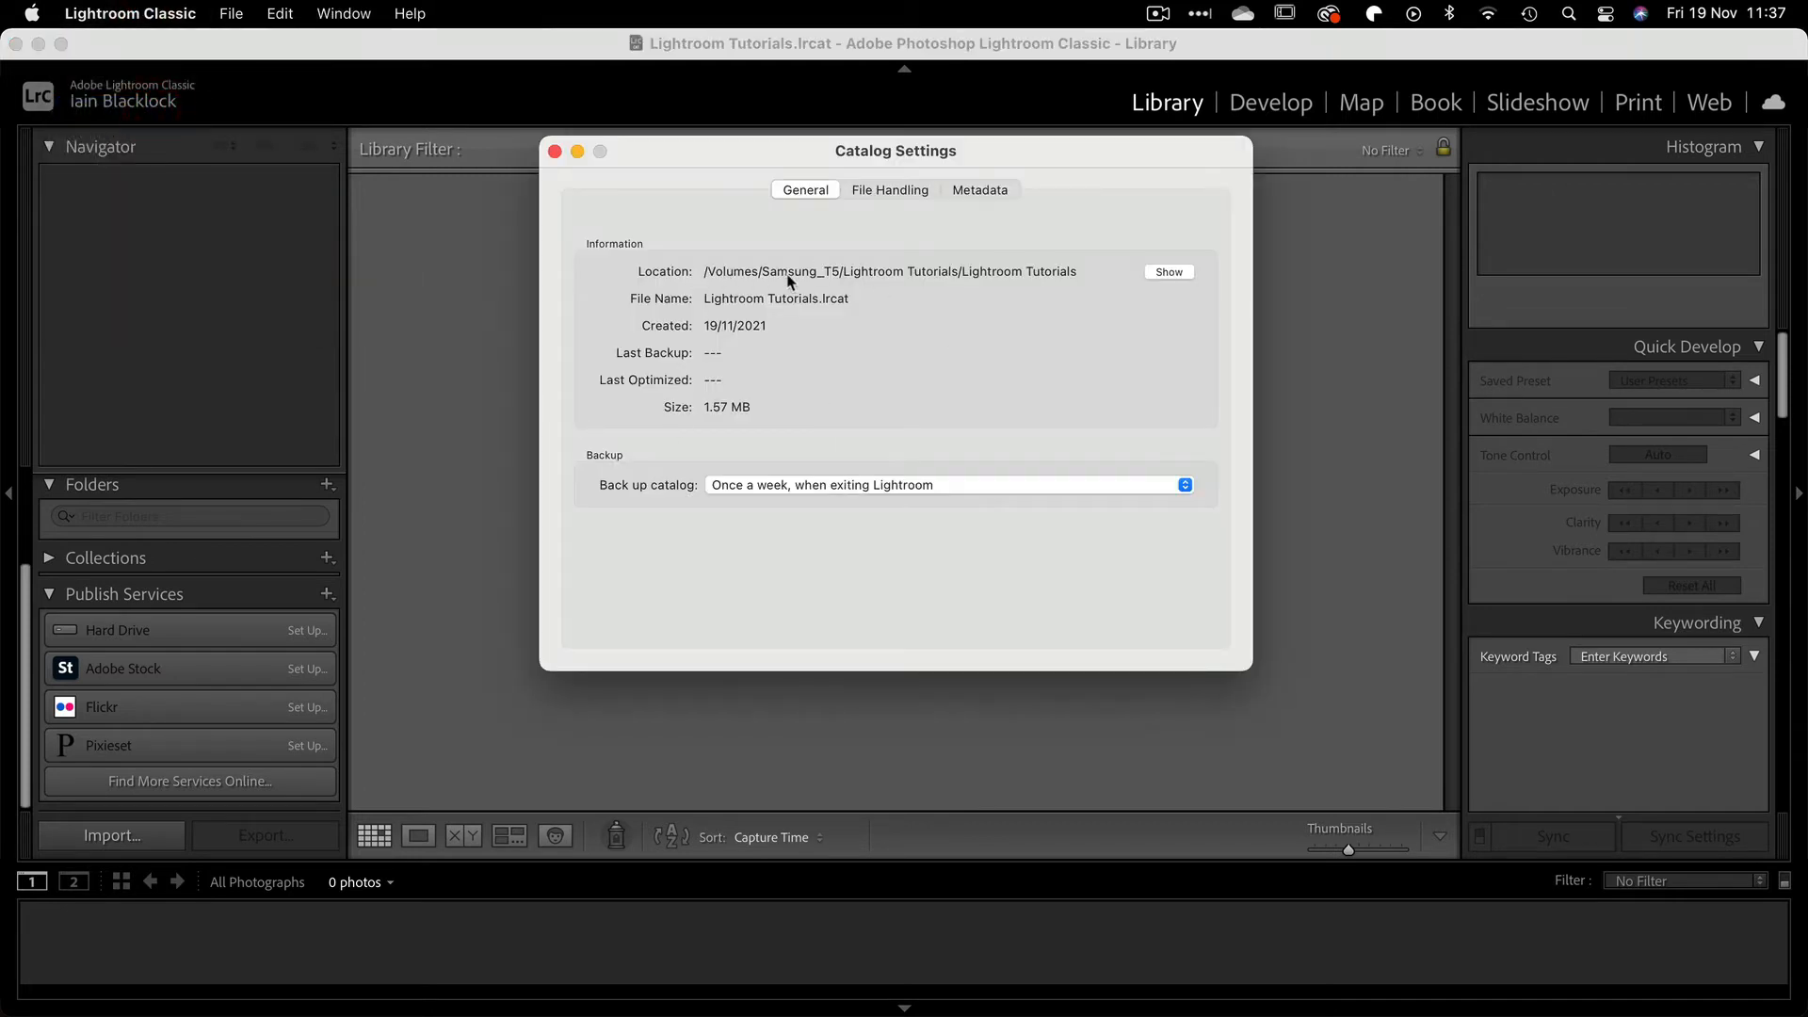
left_click(1169, 271)
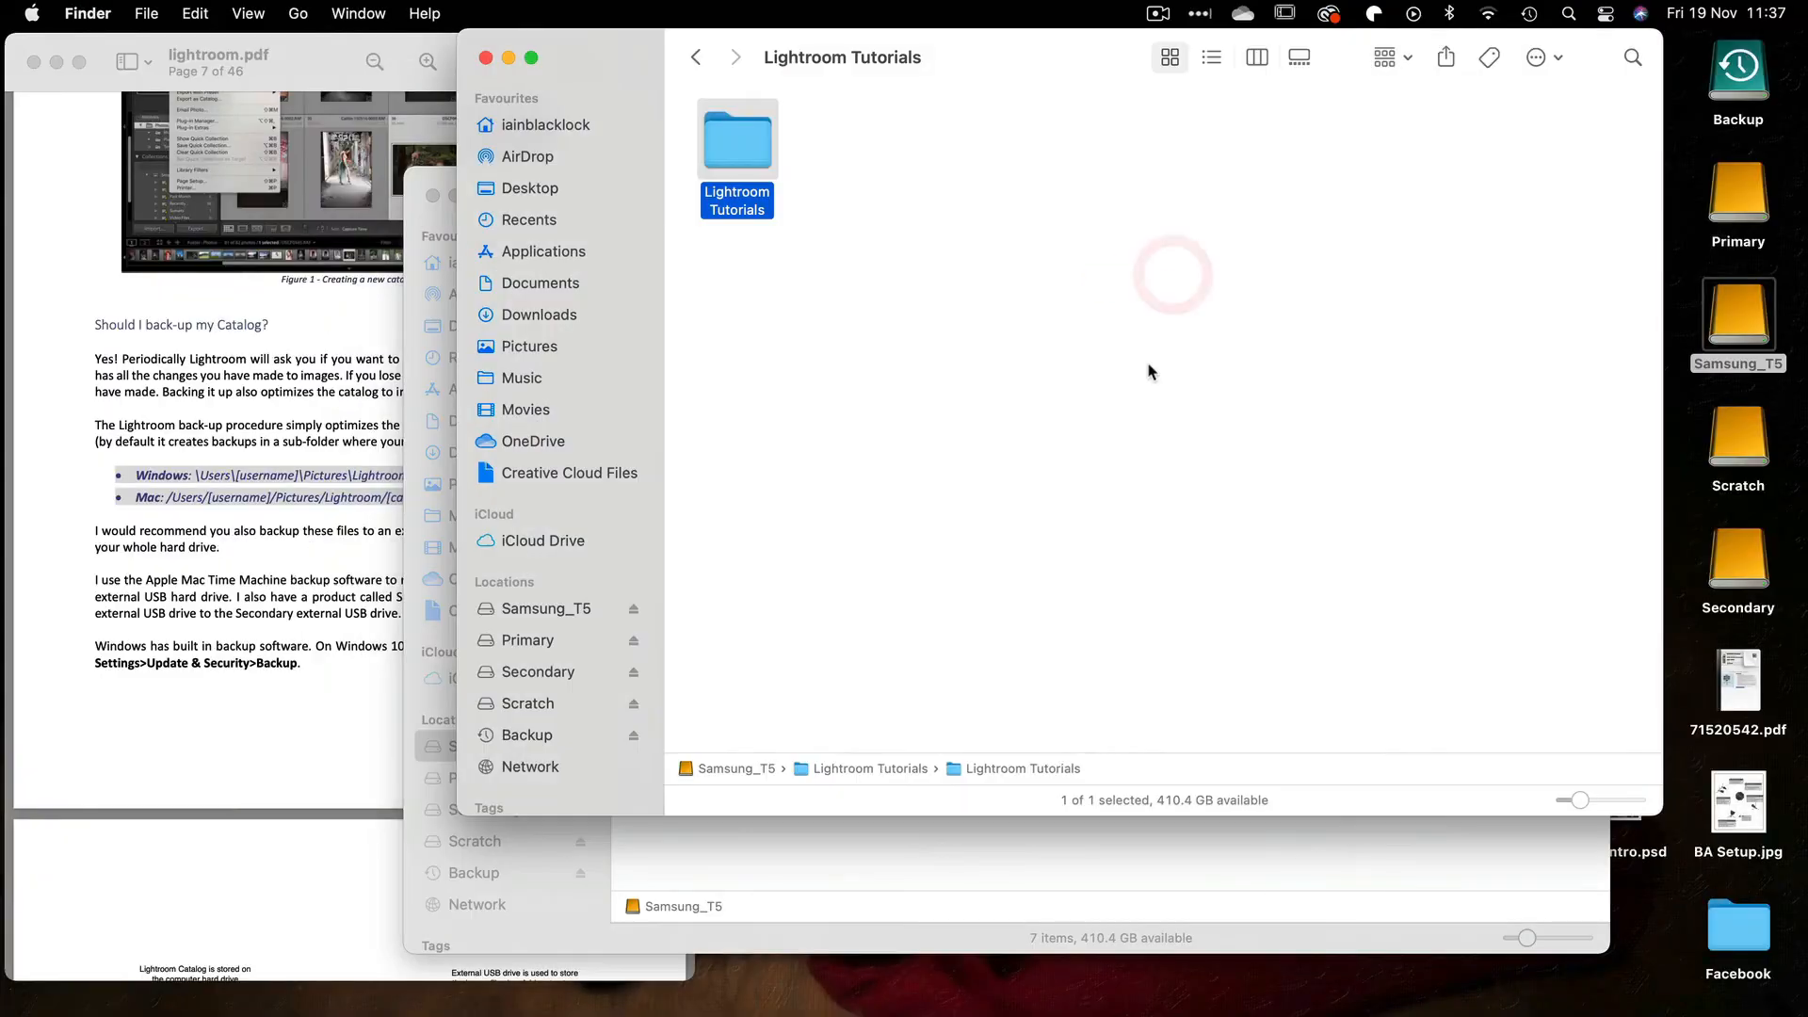
double_click(735, 140)
left_click_drag(635, 55, 387, 154)
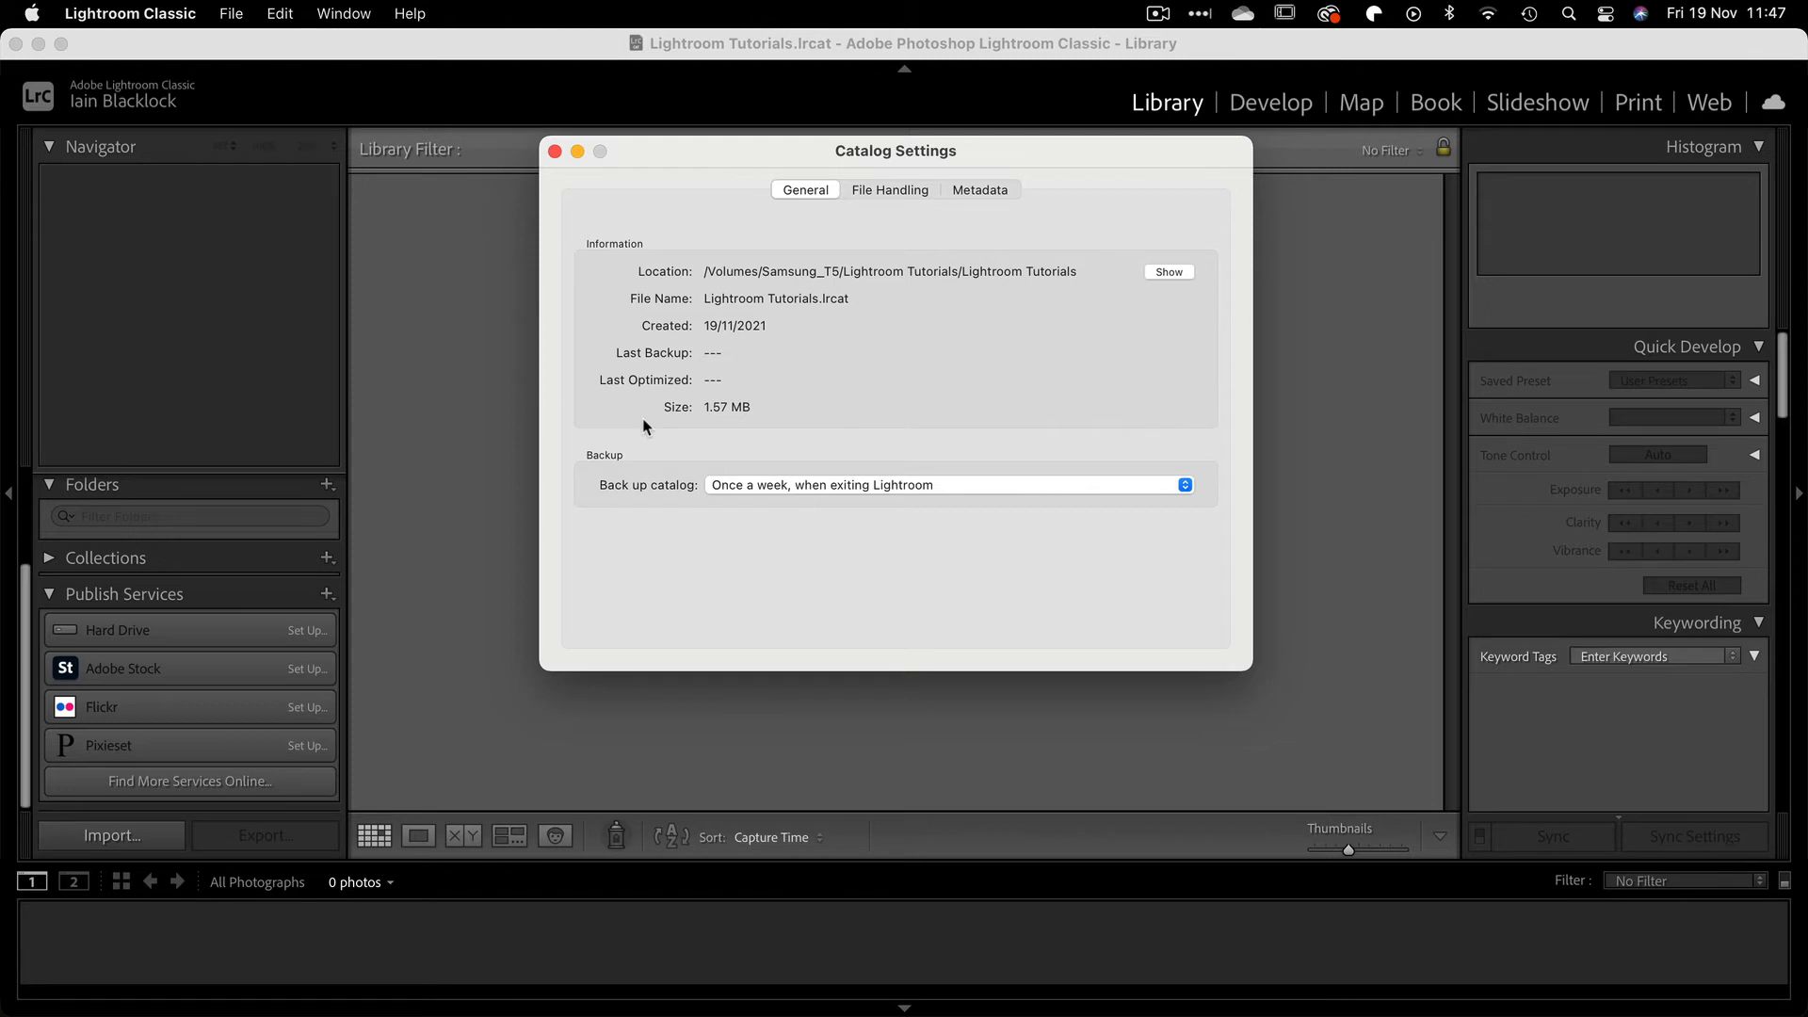
key("Escape")
Step: Import all photos from Lightroom Talk/Photos/Places/Med Cruise on Samsung_T5, adding them without moving the files
left_click(112, 836)
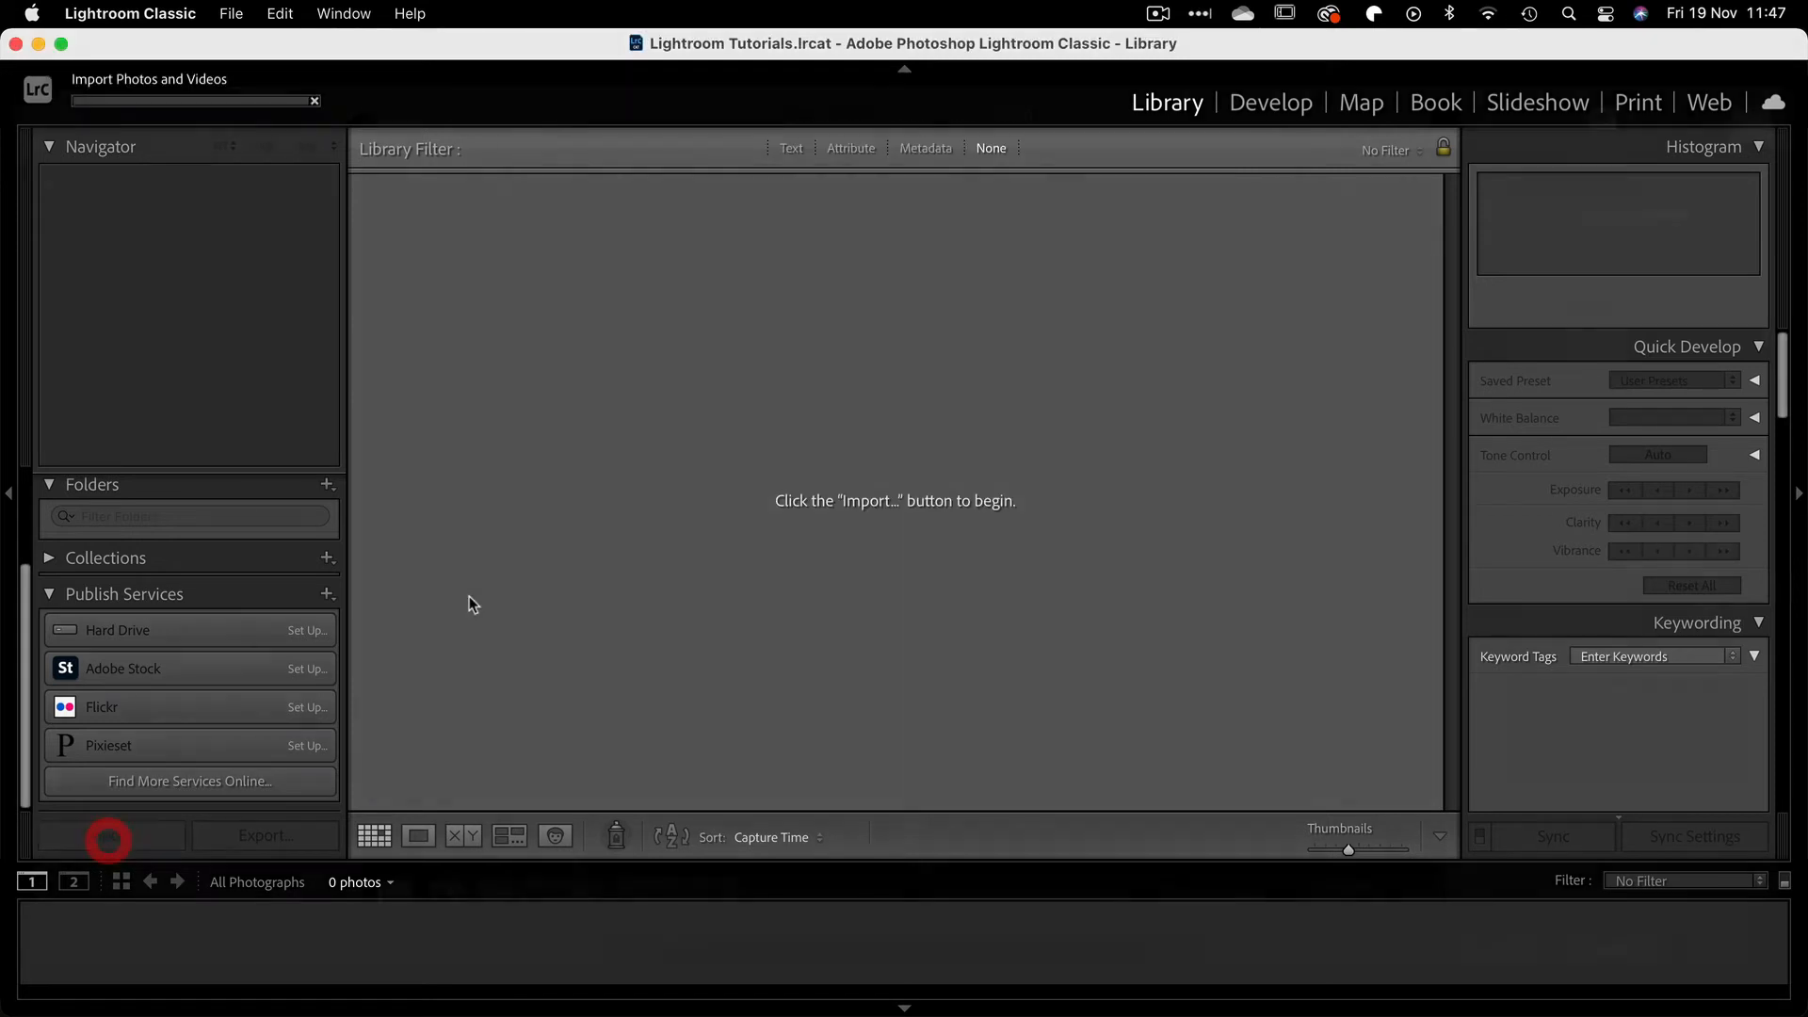
left_click(57, 449)
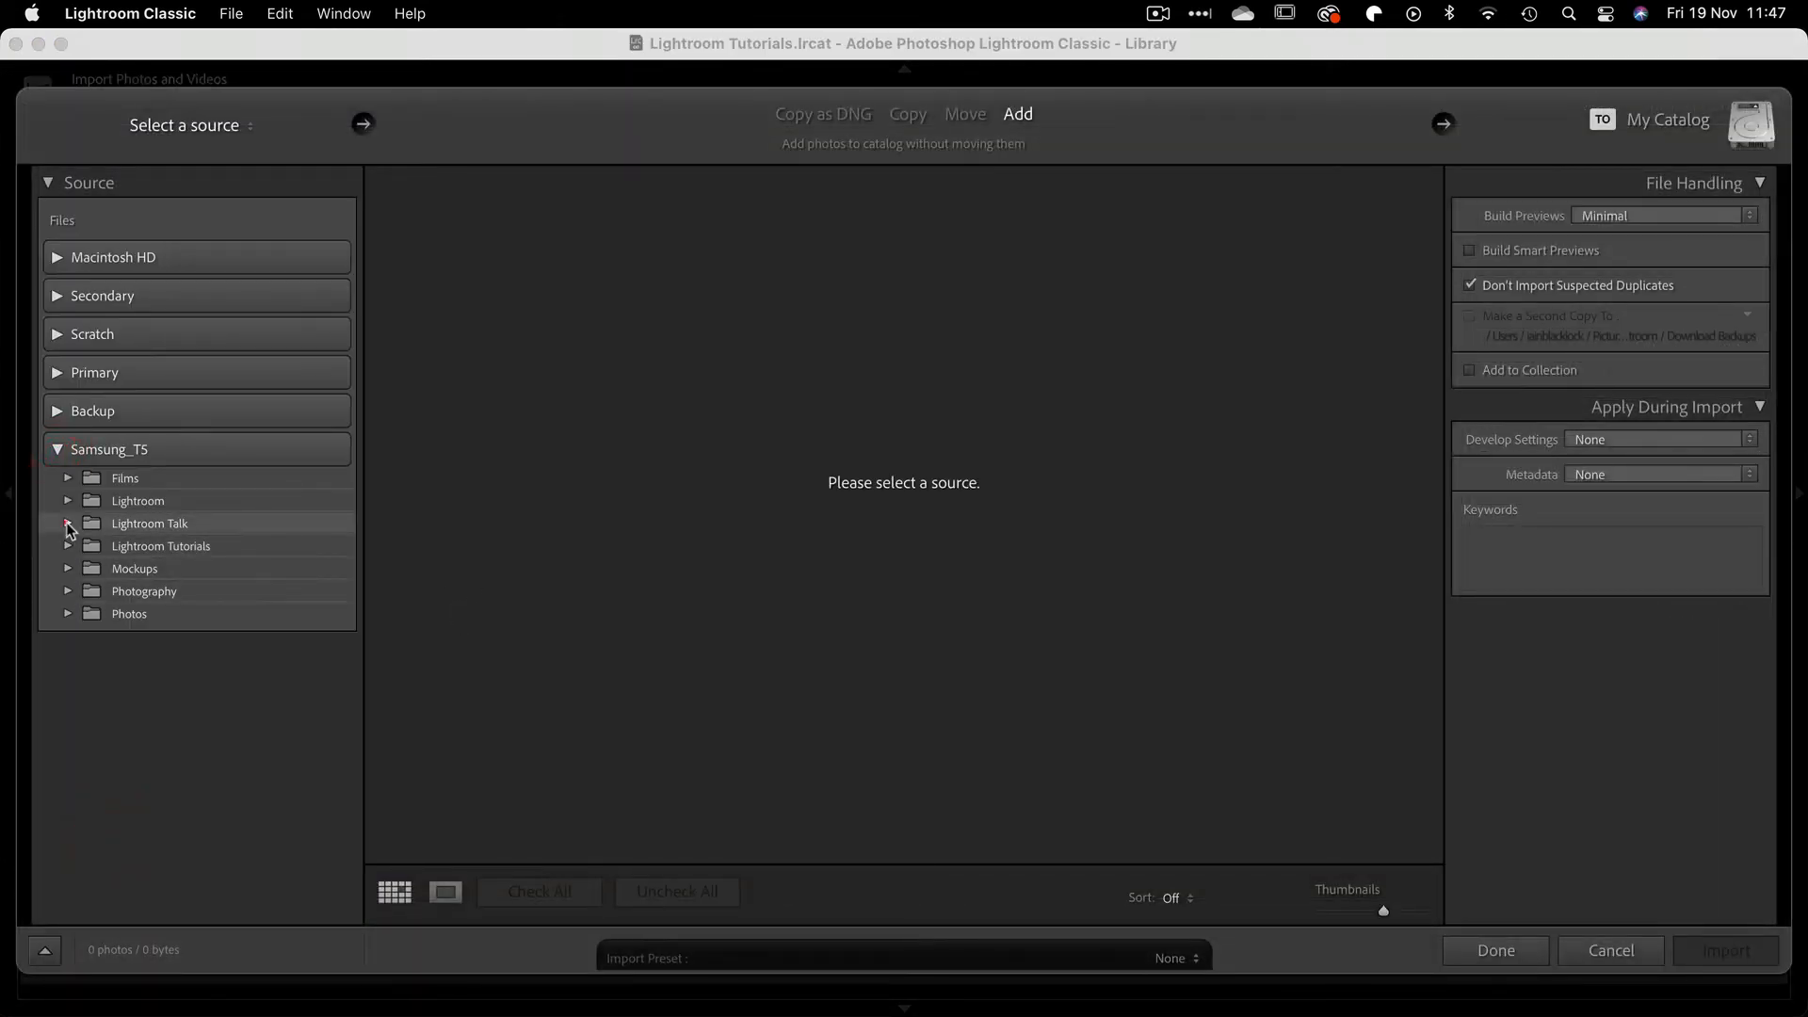
left_click(68, 523)
left_click(88, 590)
left_click(110, 659)
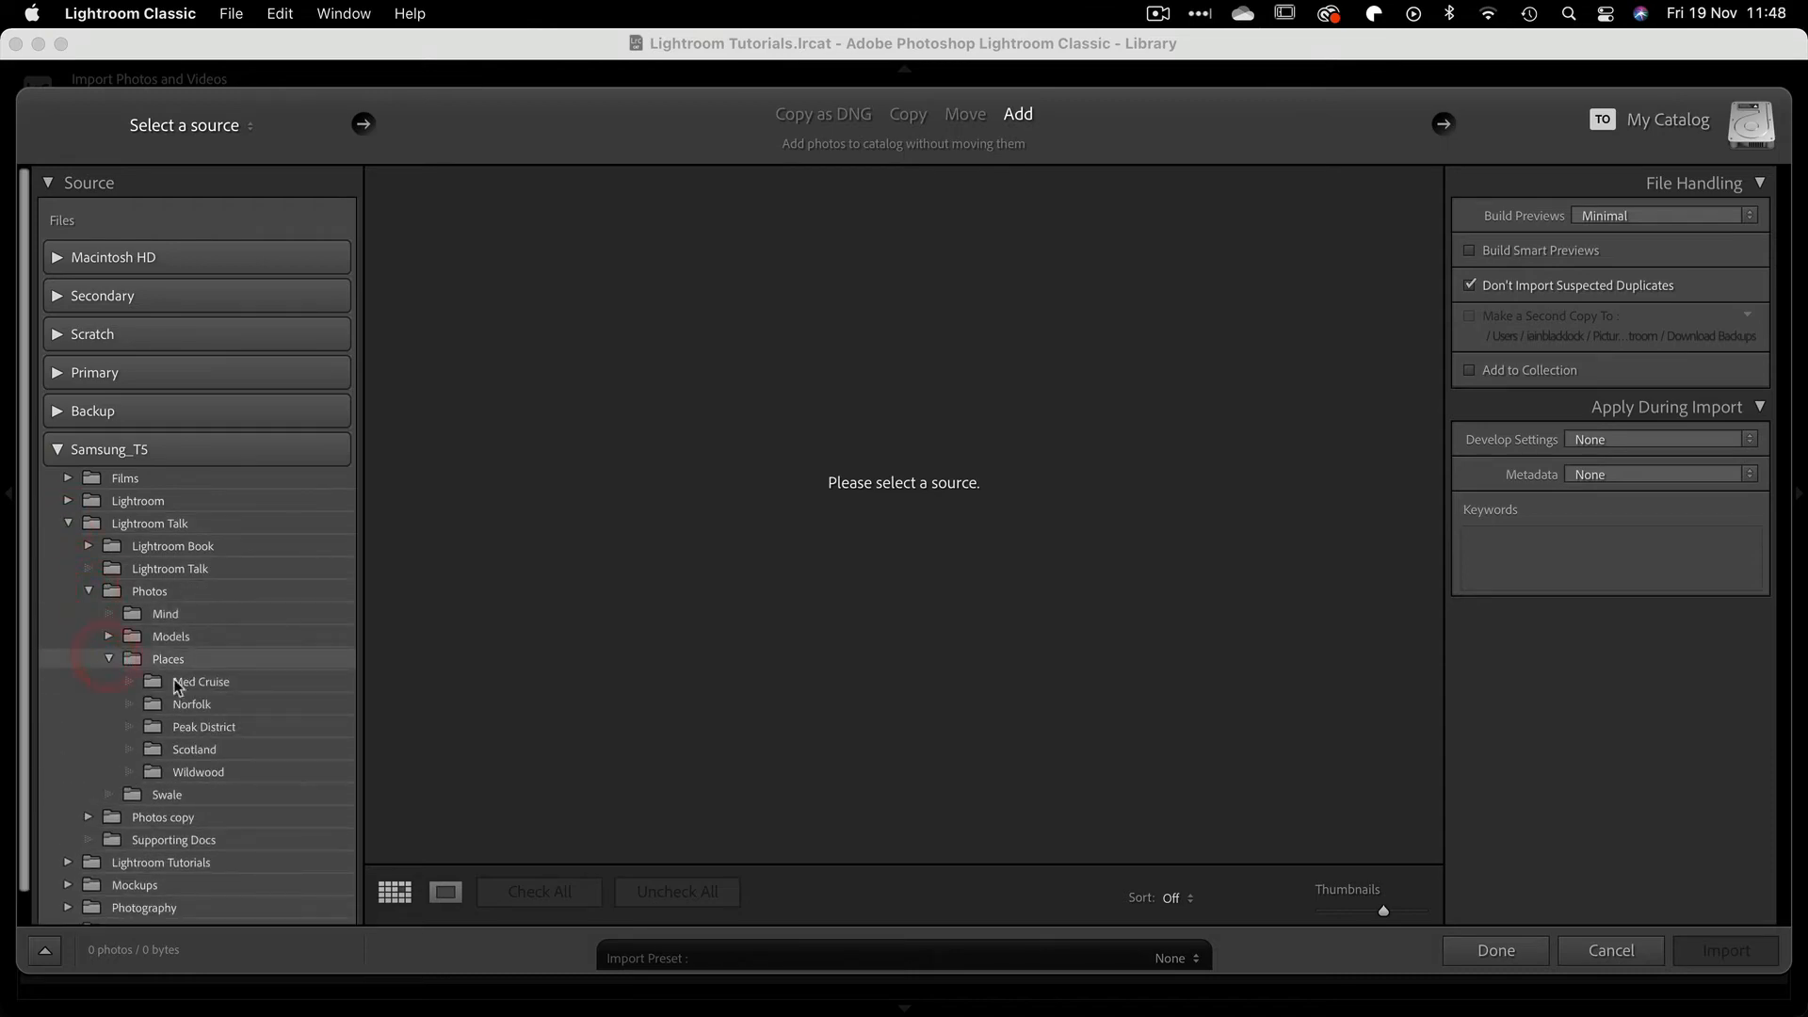
left_click(201, 681)
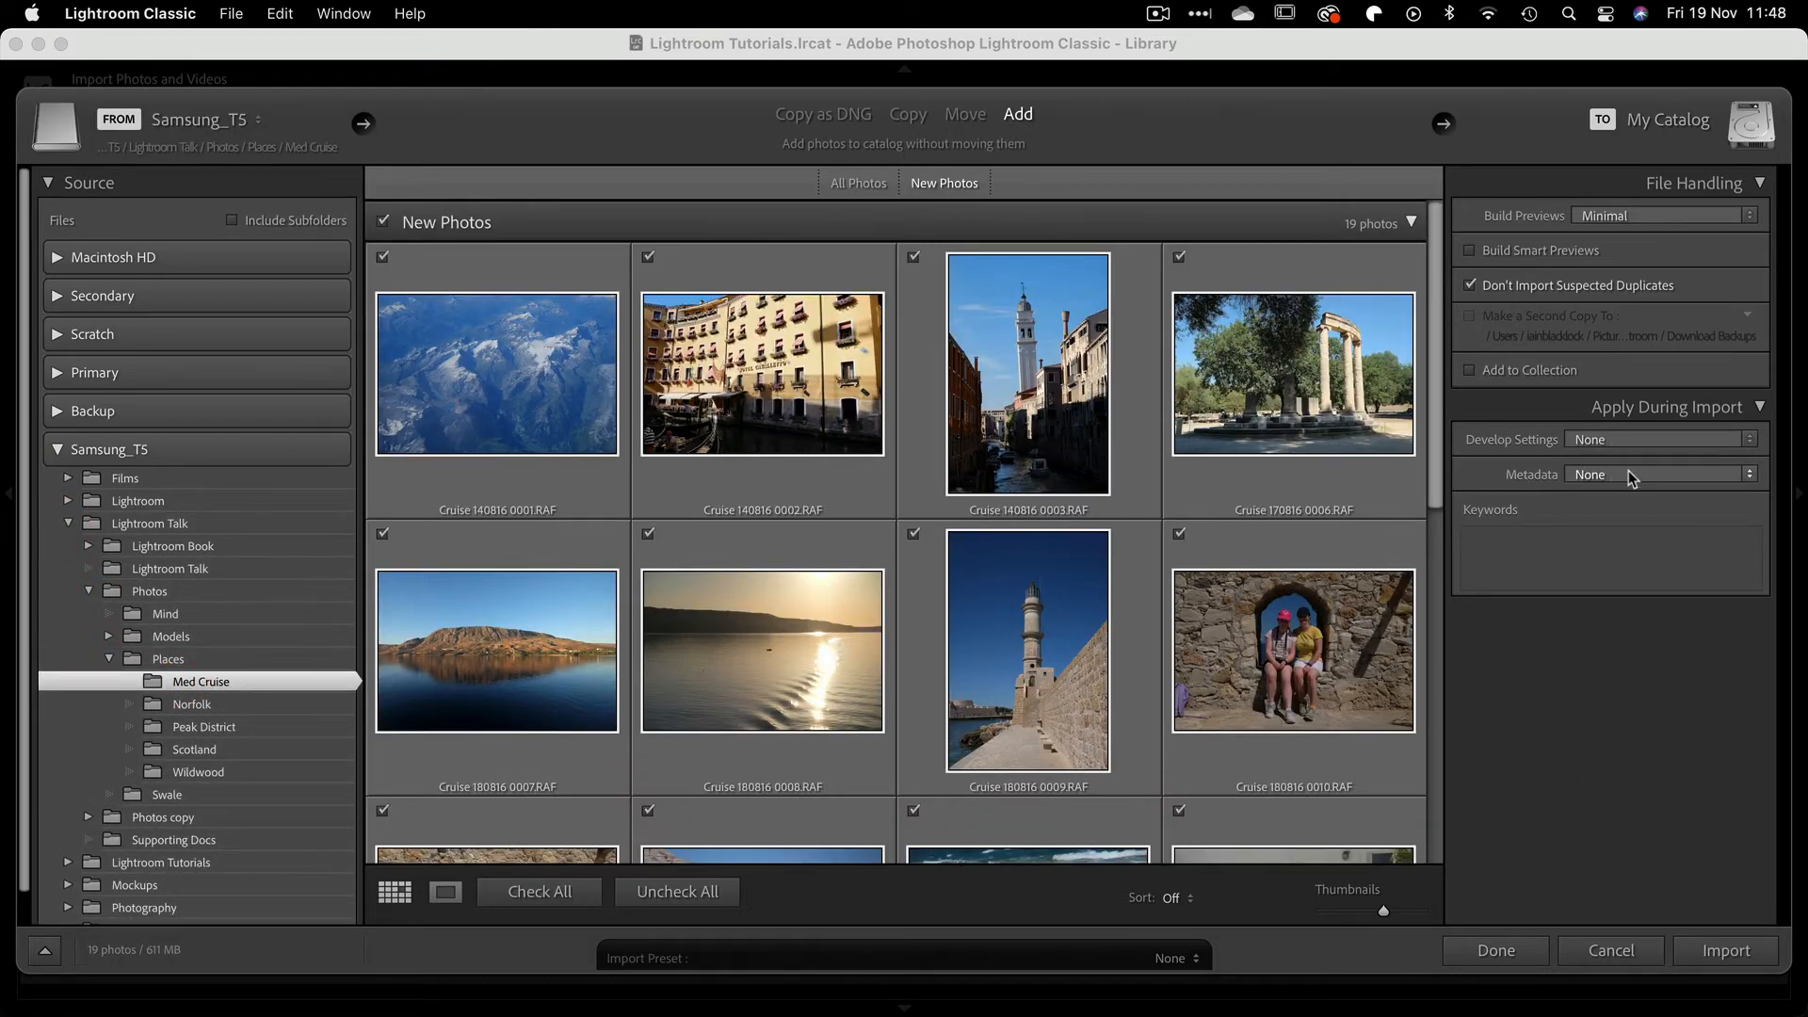
left_click(1726, 952)
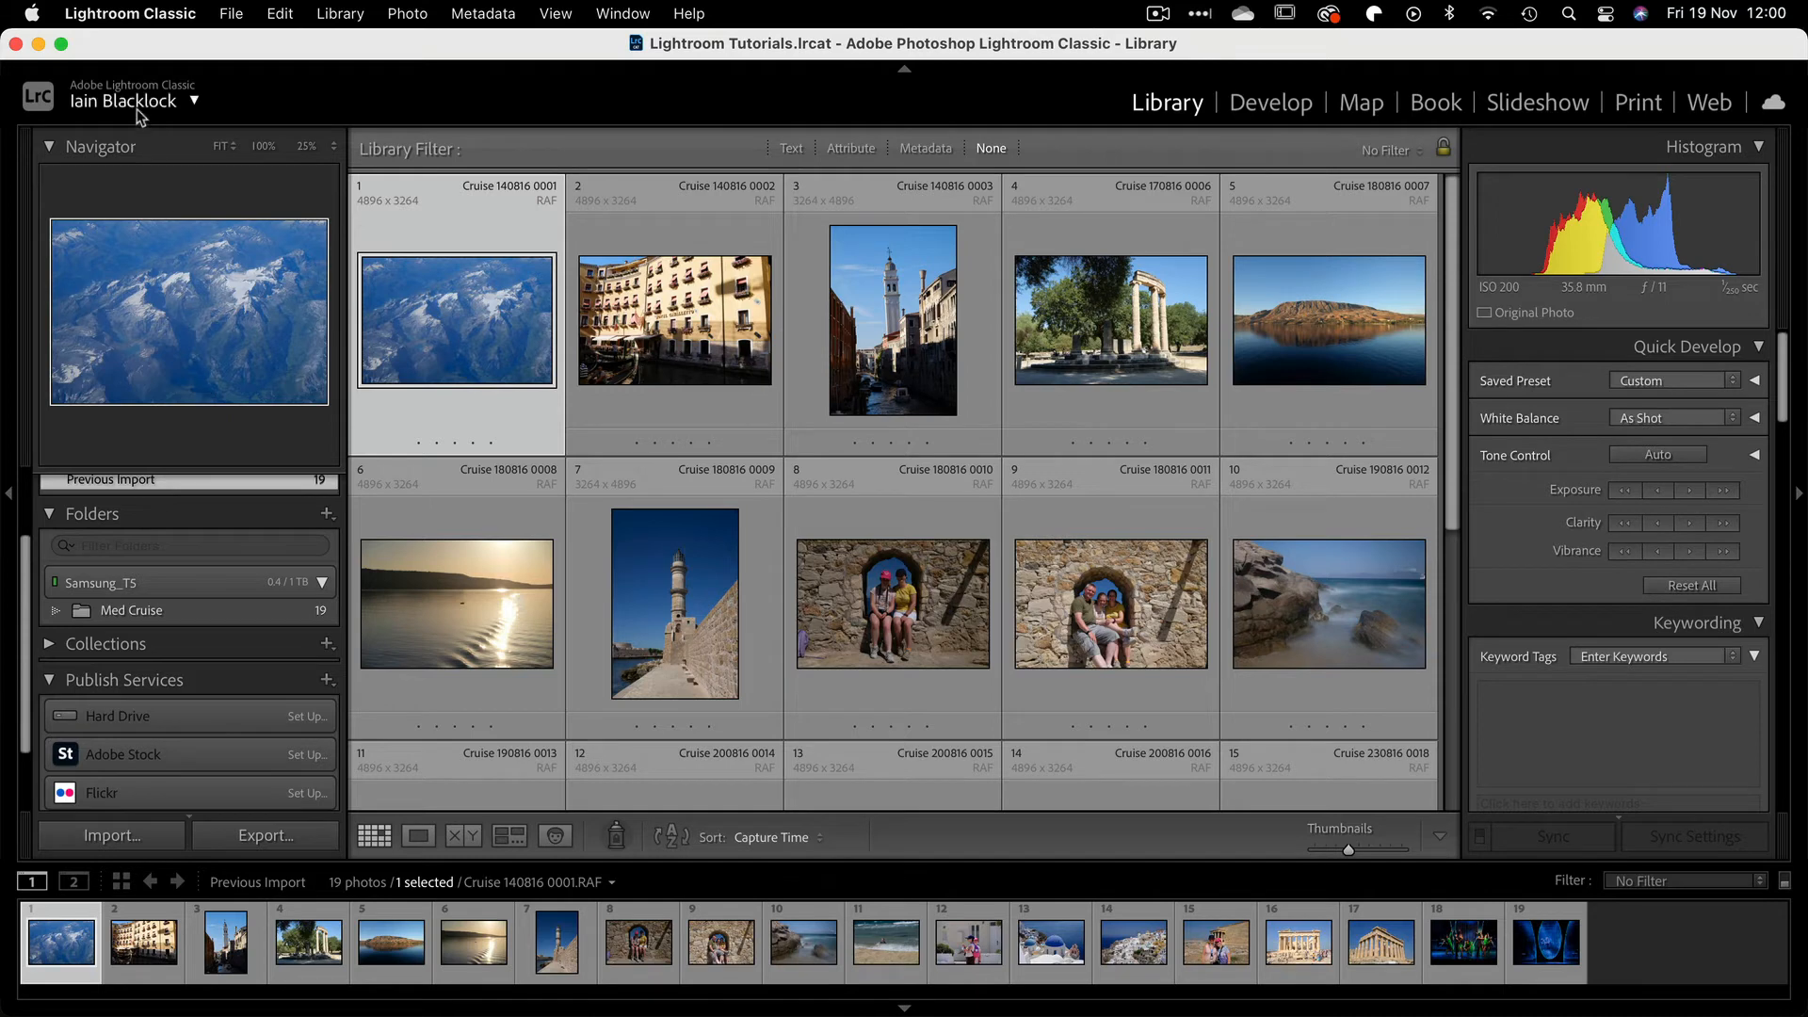
Step: Reveal the catalog's location again from the catalog settings and open the inner Lightroom Tutorials folder to examine its files
left_click(155, 13)
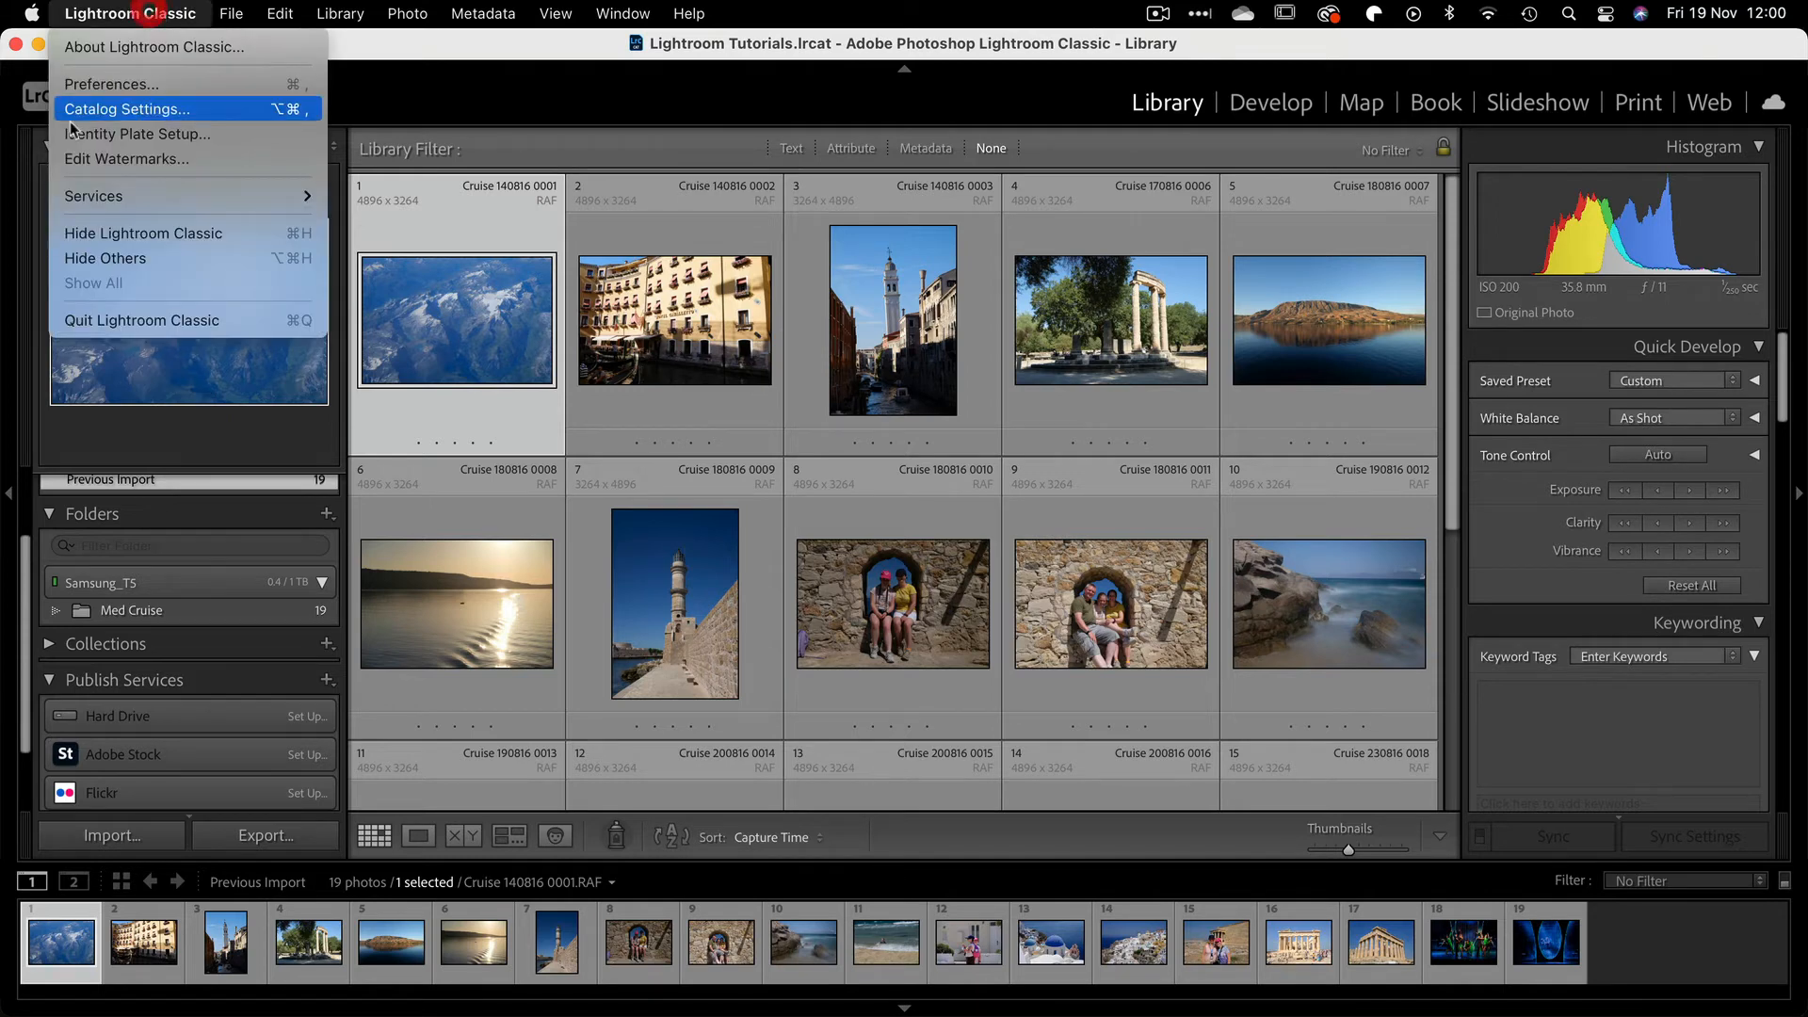
left_click(147, 110)
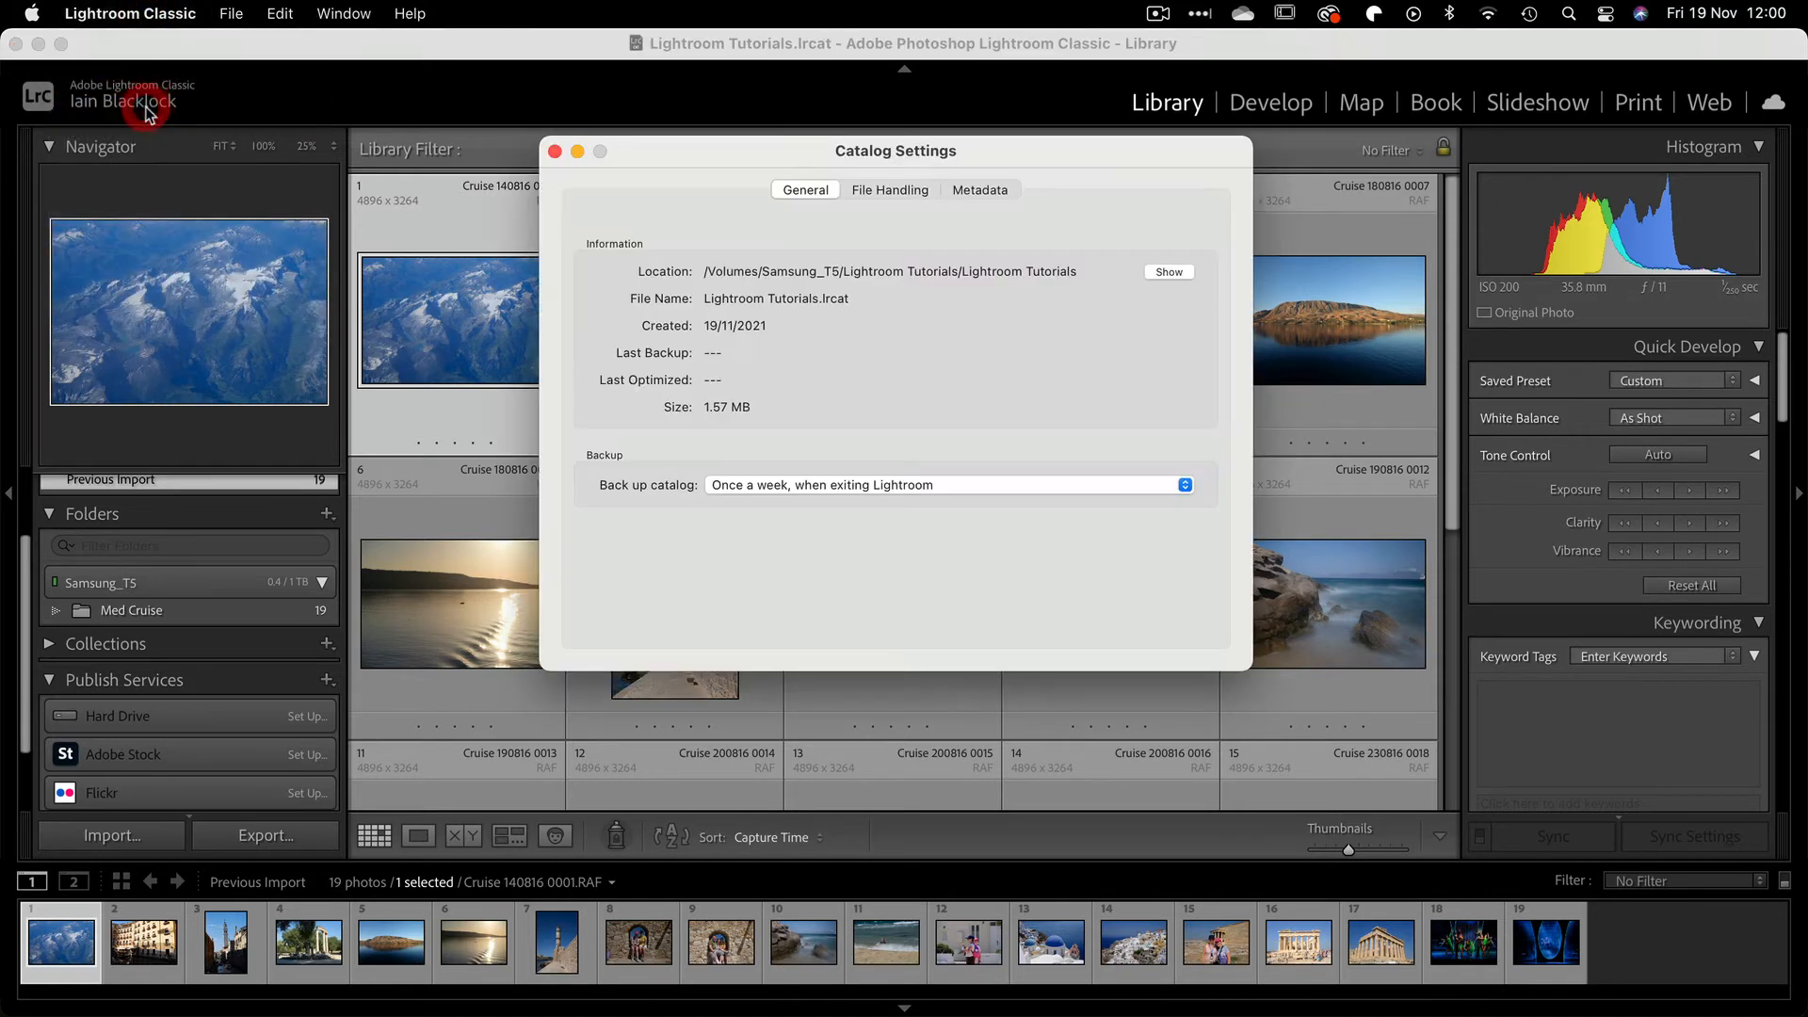
left_click(1162, 271)
left_click(748, 484)
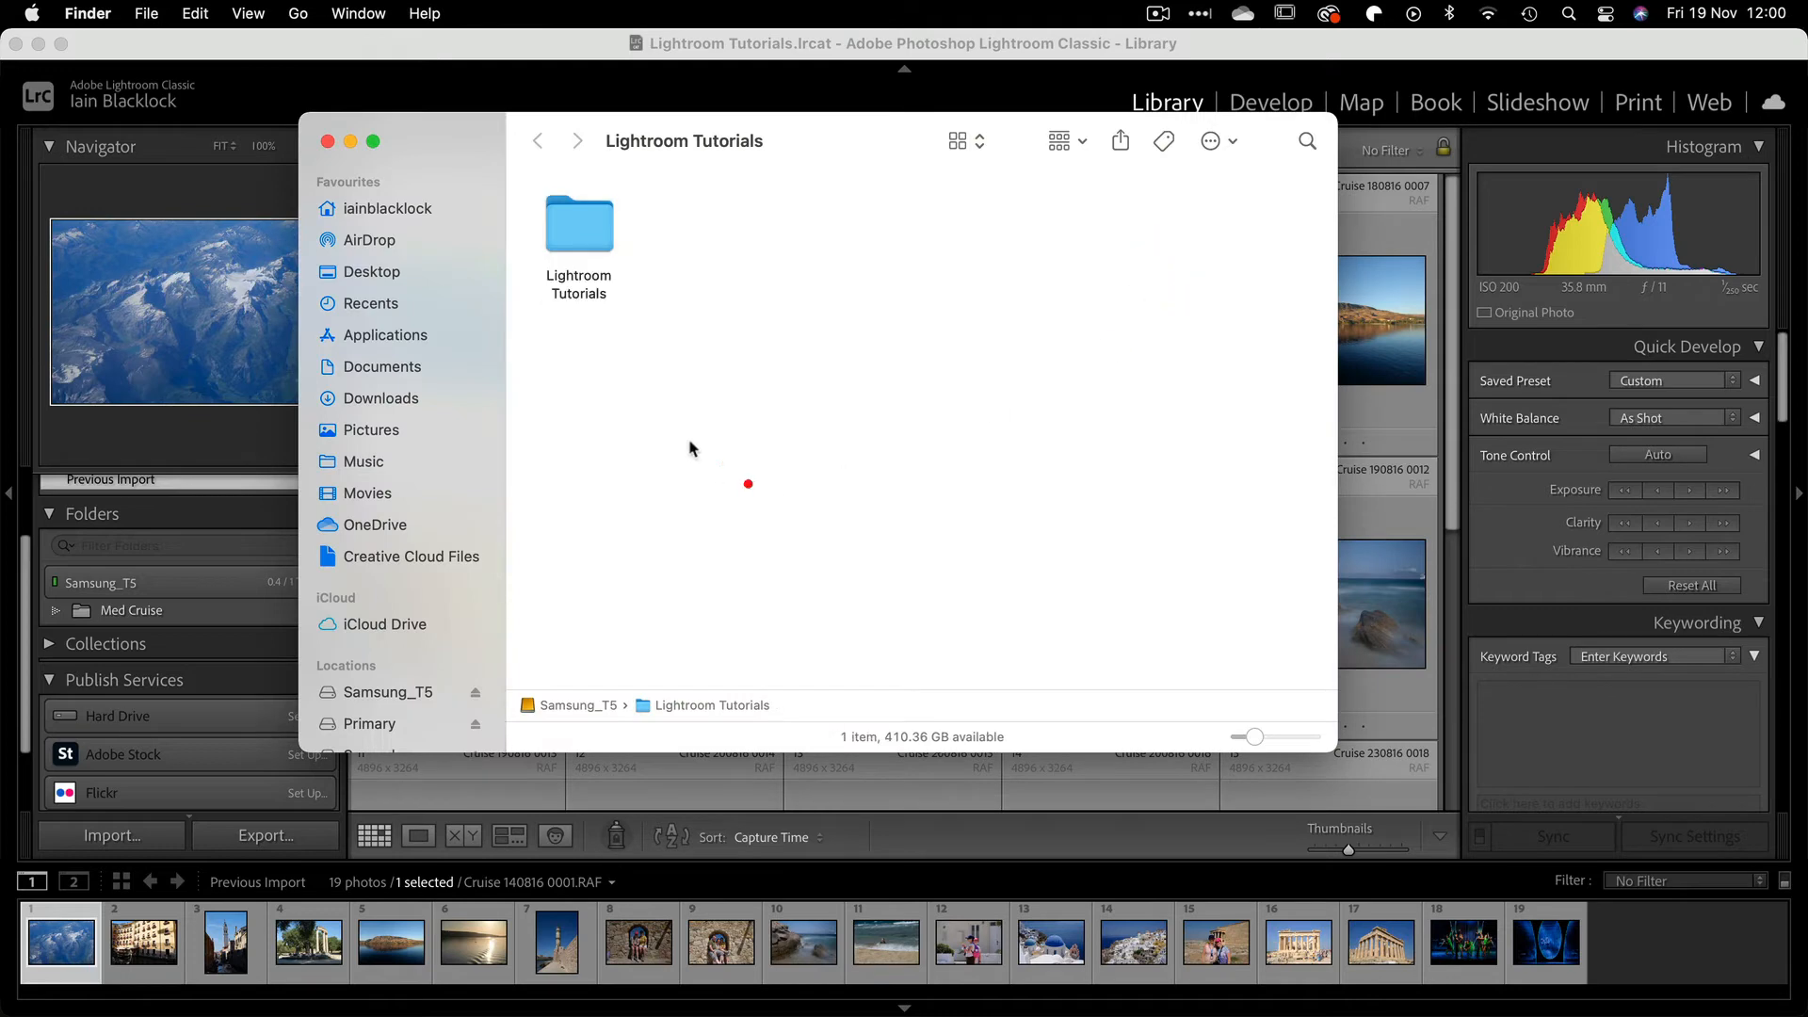
double_click(581, 226)
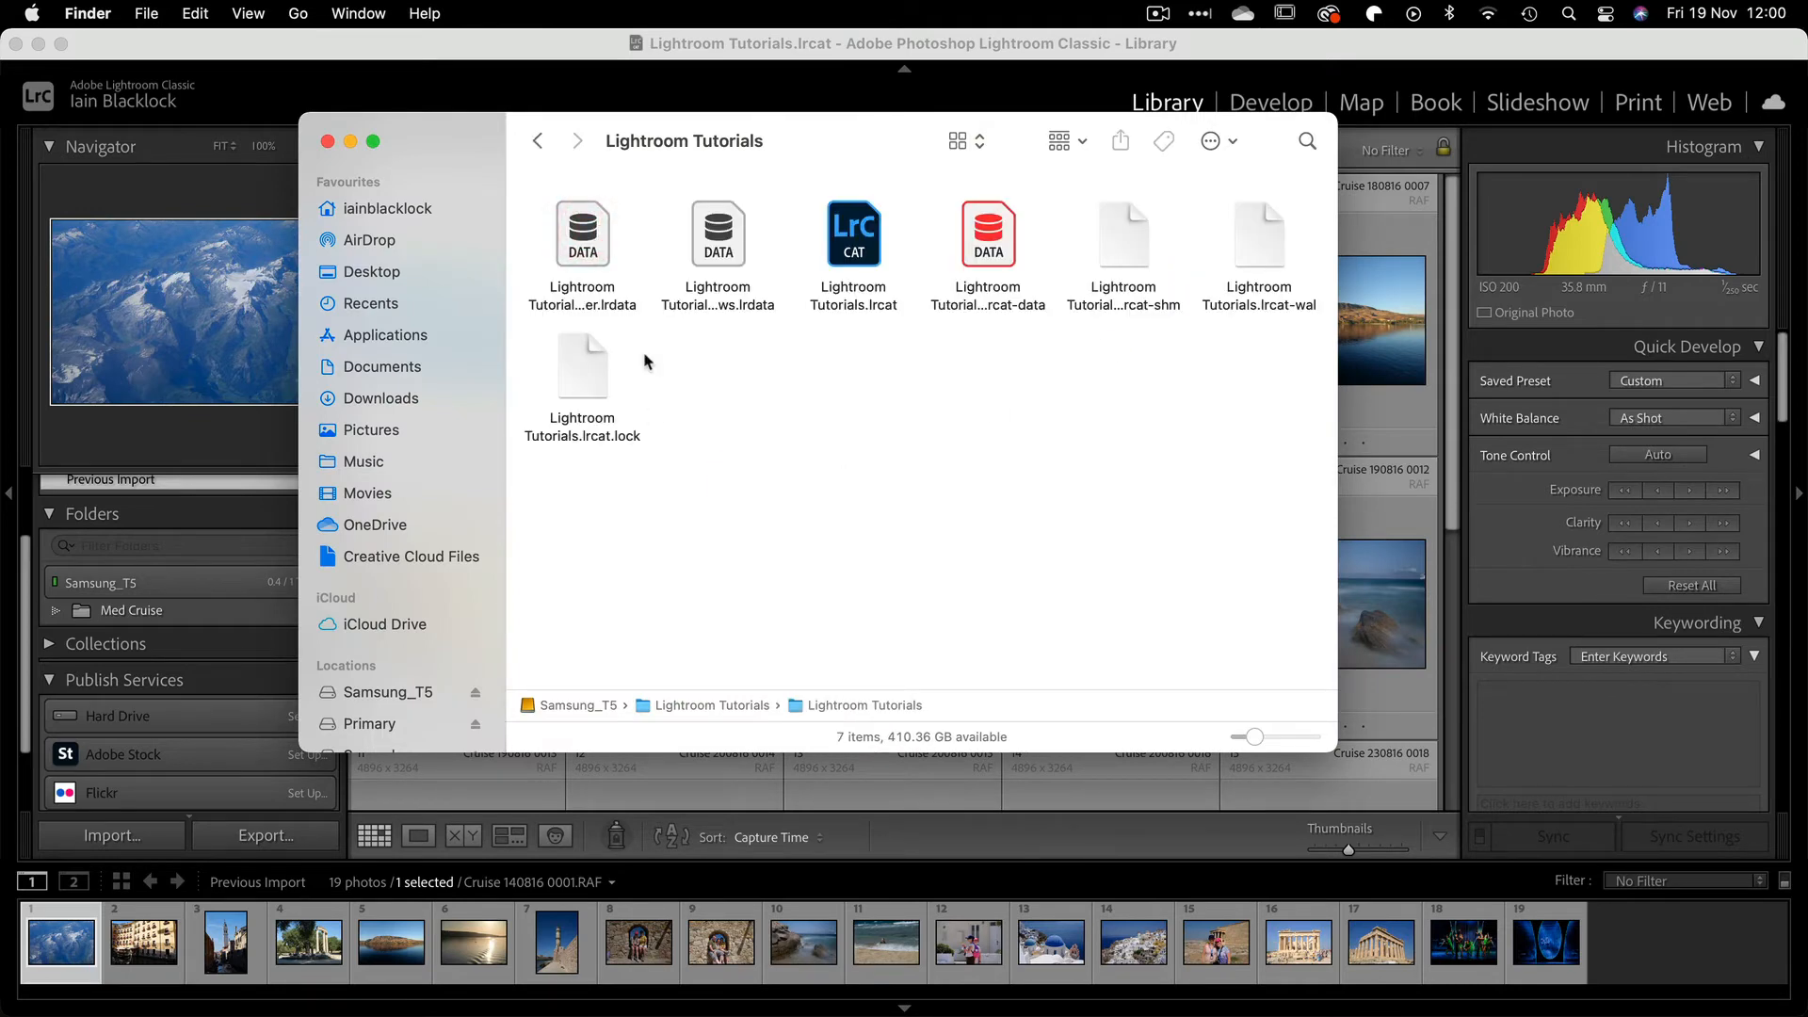
Step: Move the inner Lightroom Tutorials catalog folder from Samsung_T5/Lightroom Tutorials into the Backup Lightroom Talk folder on the same drive
left_click(539, 141)
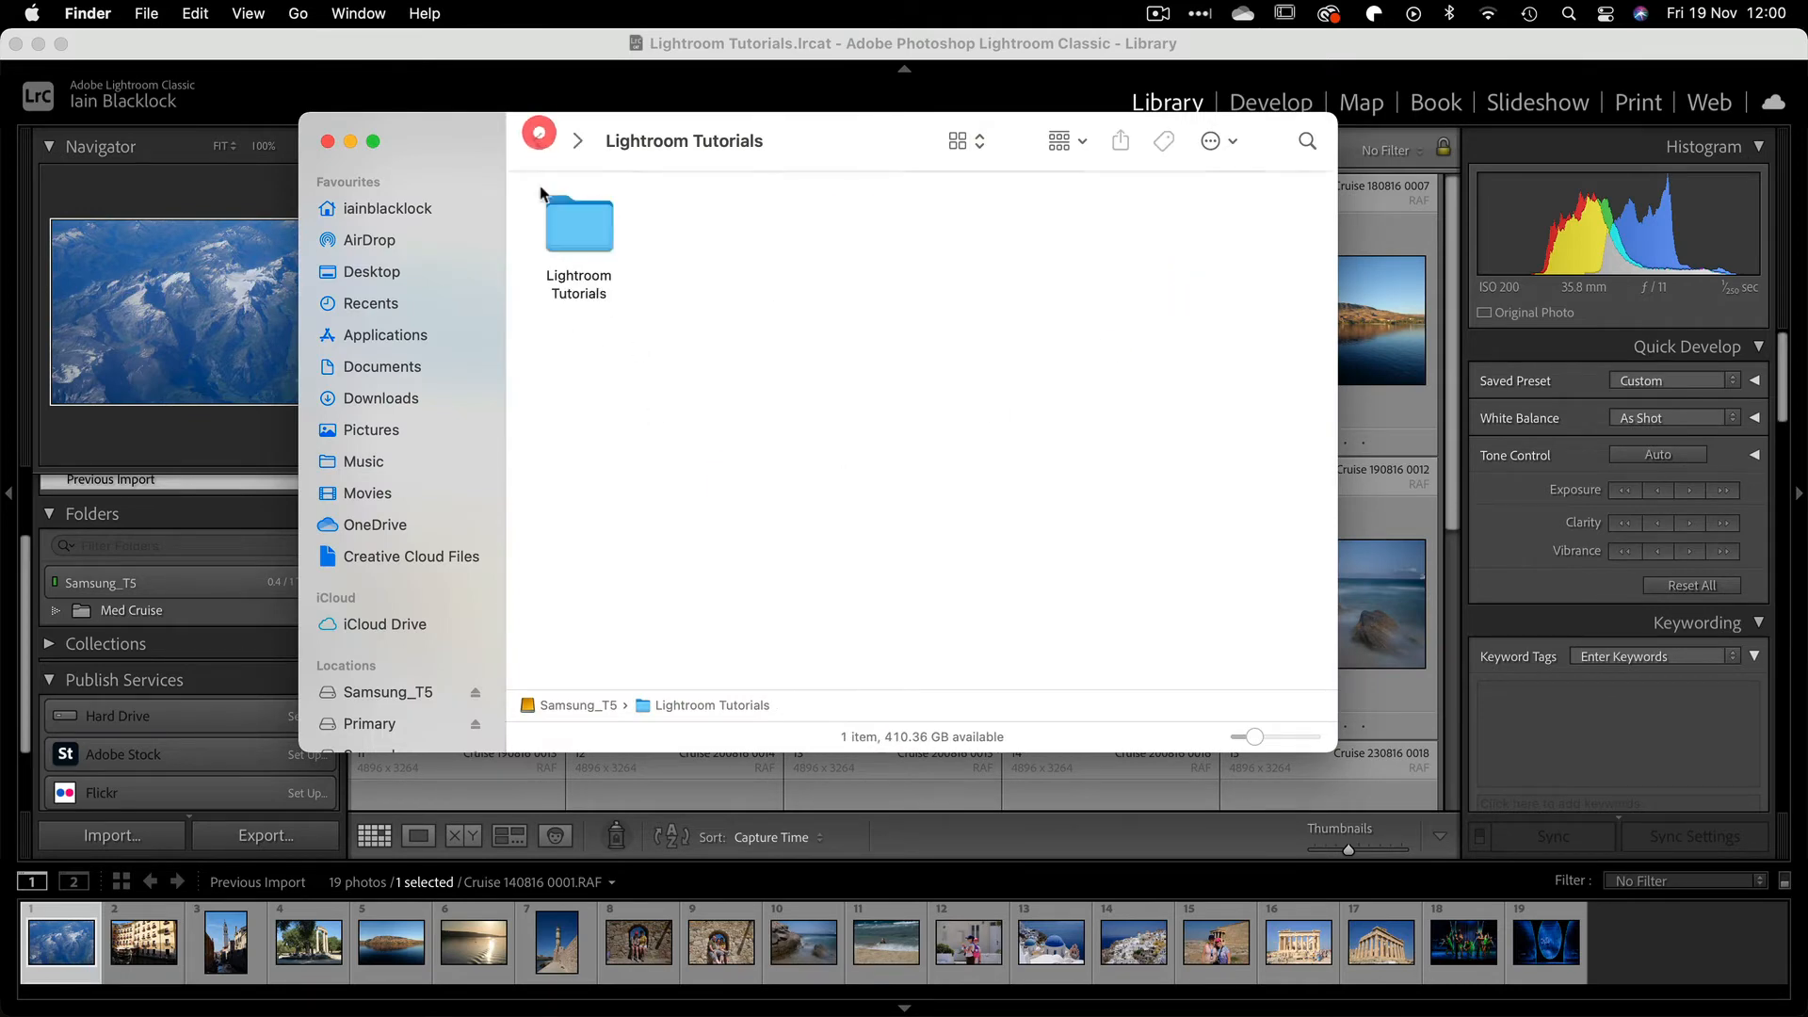
left_click(578, 232)
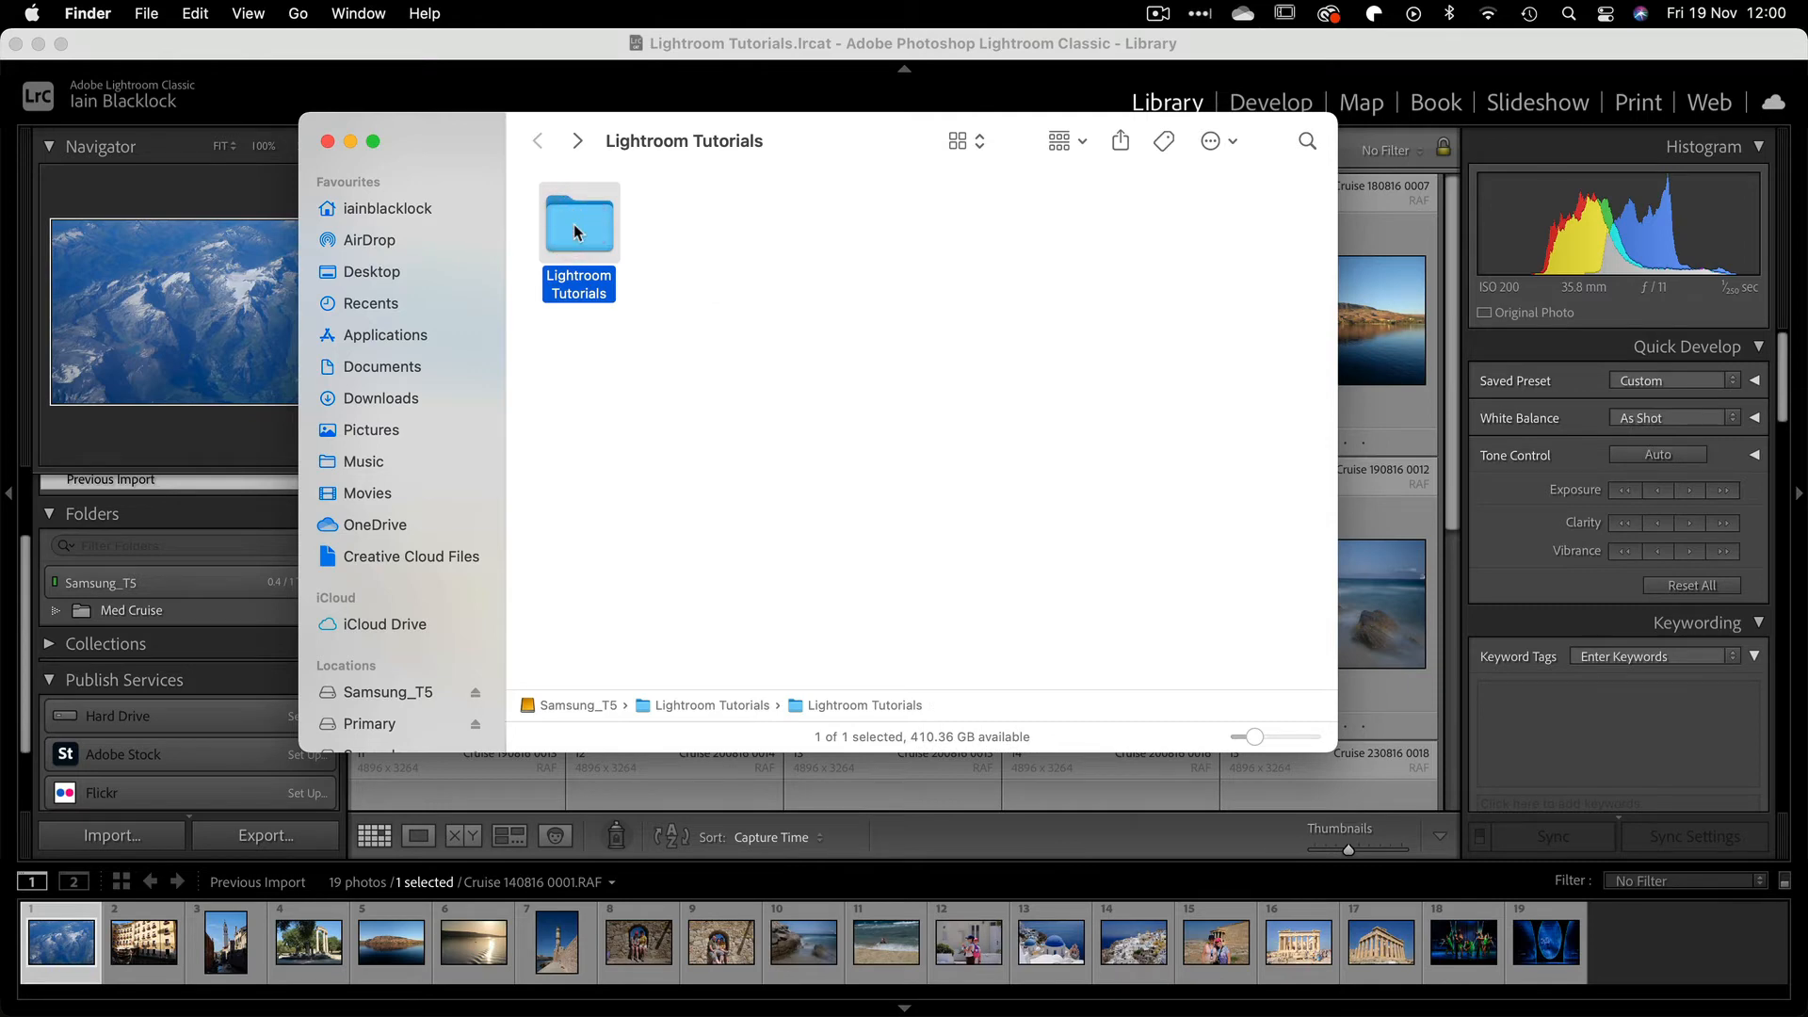
left_click(398, 693)
left_click(806, 525)
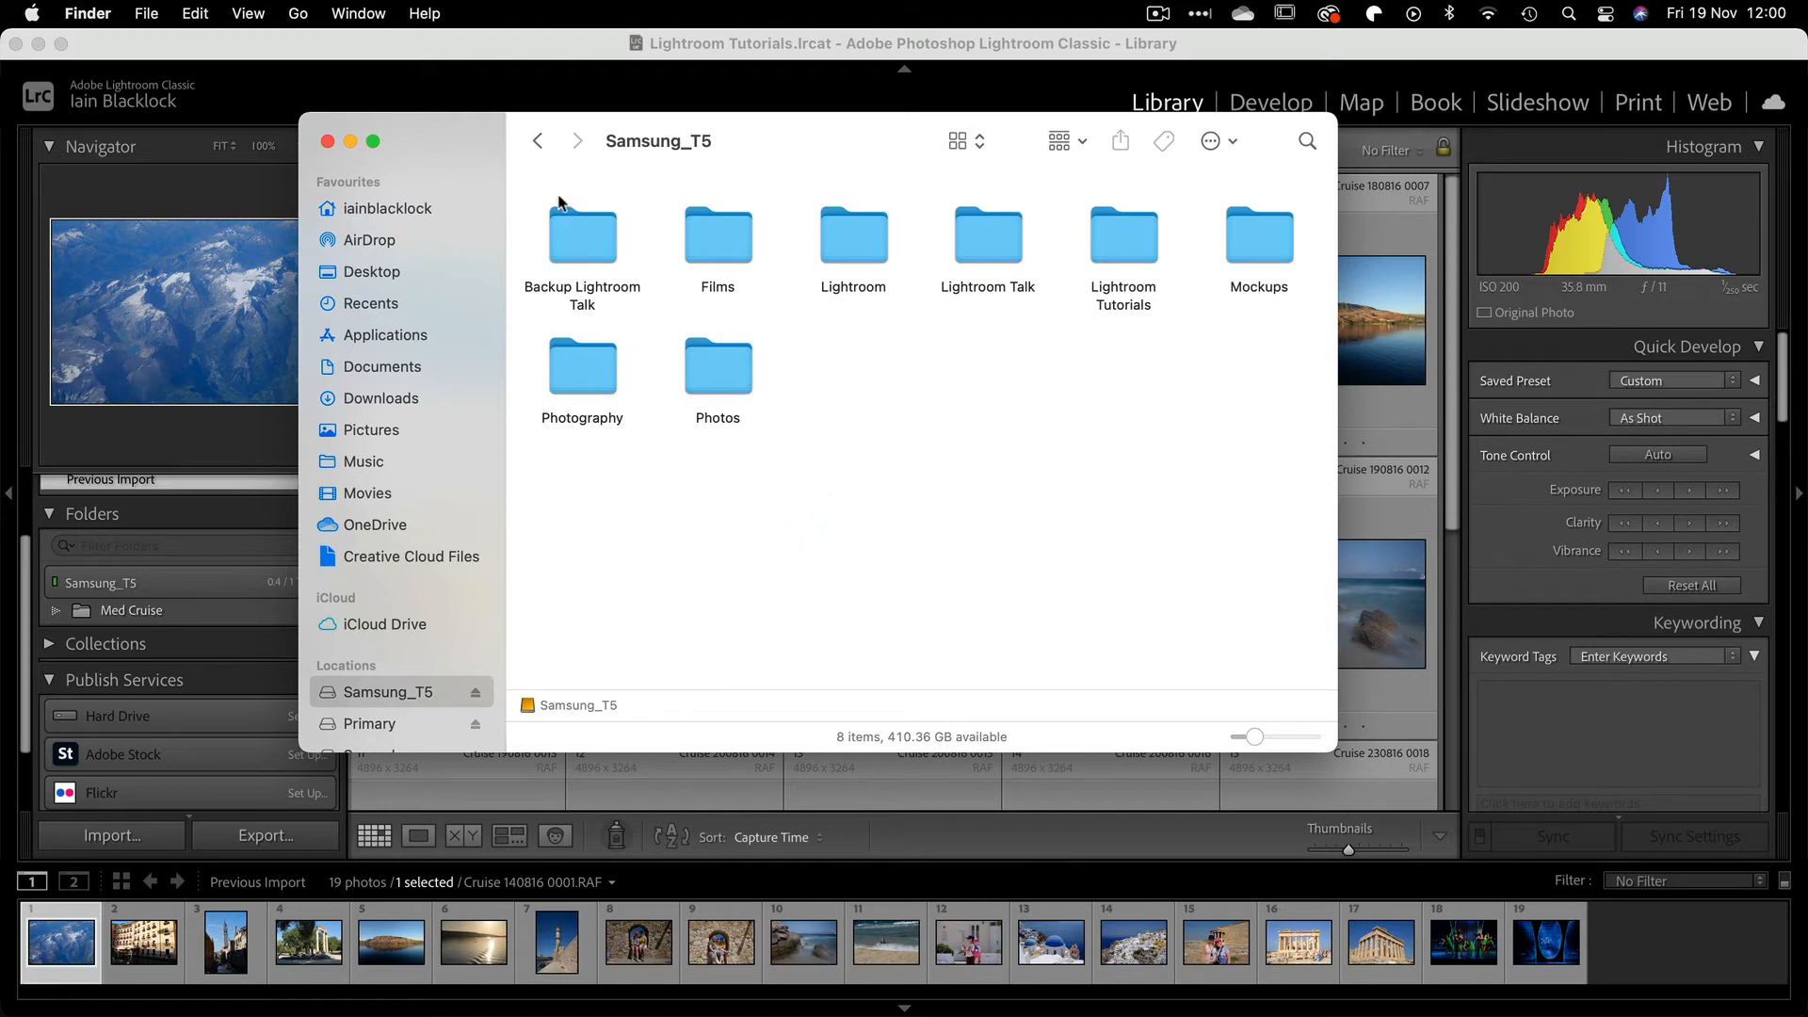
double_click(573, 242)
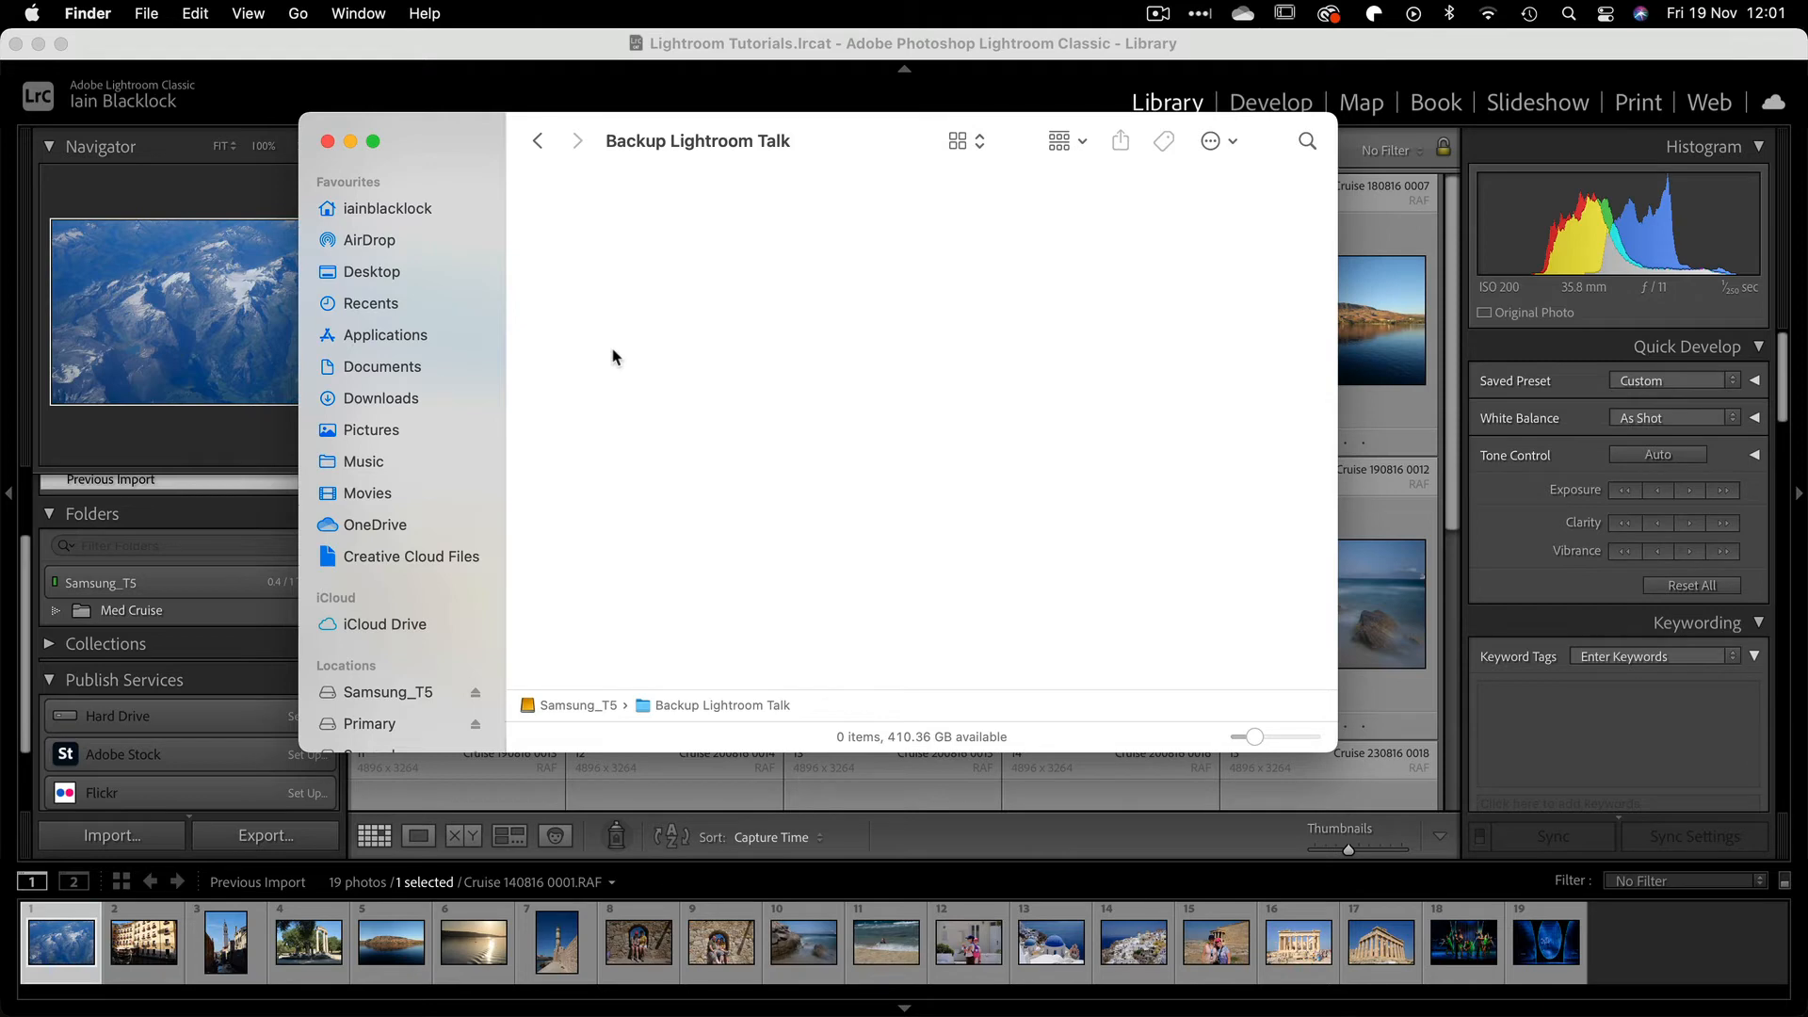
key("super+v")
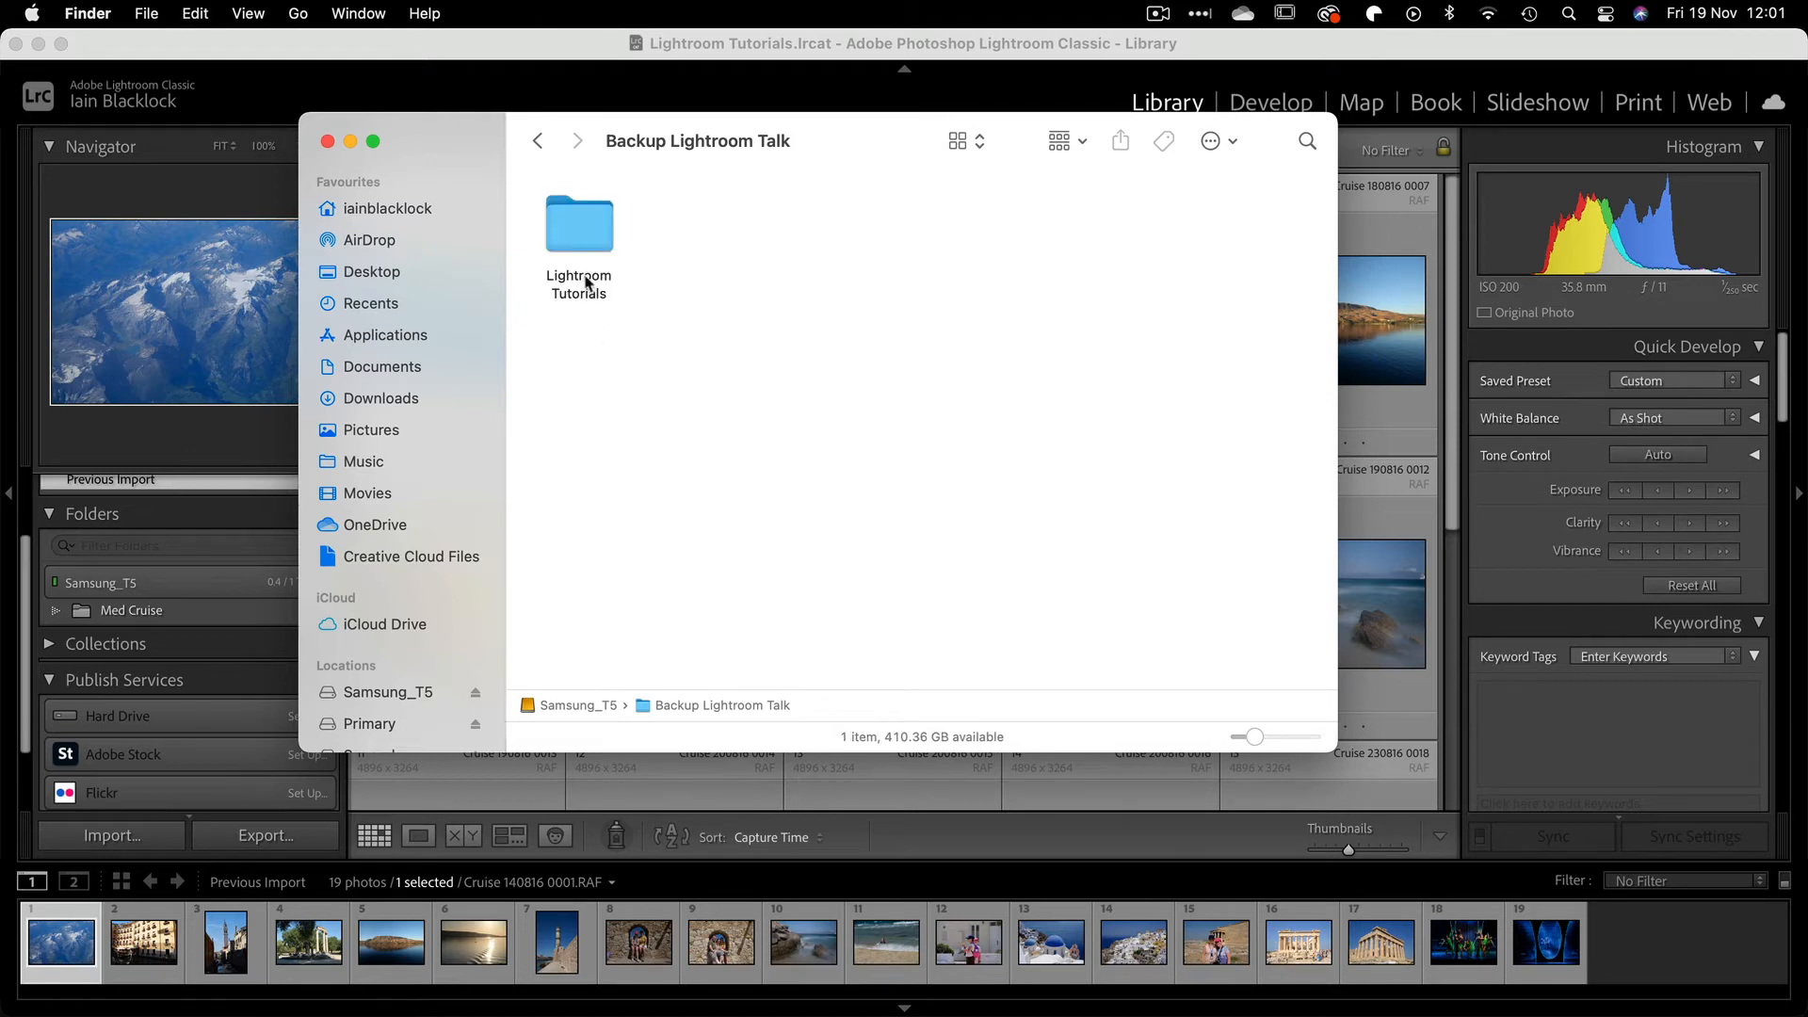
Step: Check the contents of the original Lightroom Tutorials folder on Samsung_T5, and close the Finder window and the catalog settings
left_click(537, 140)
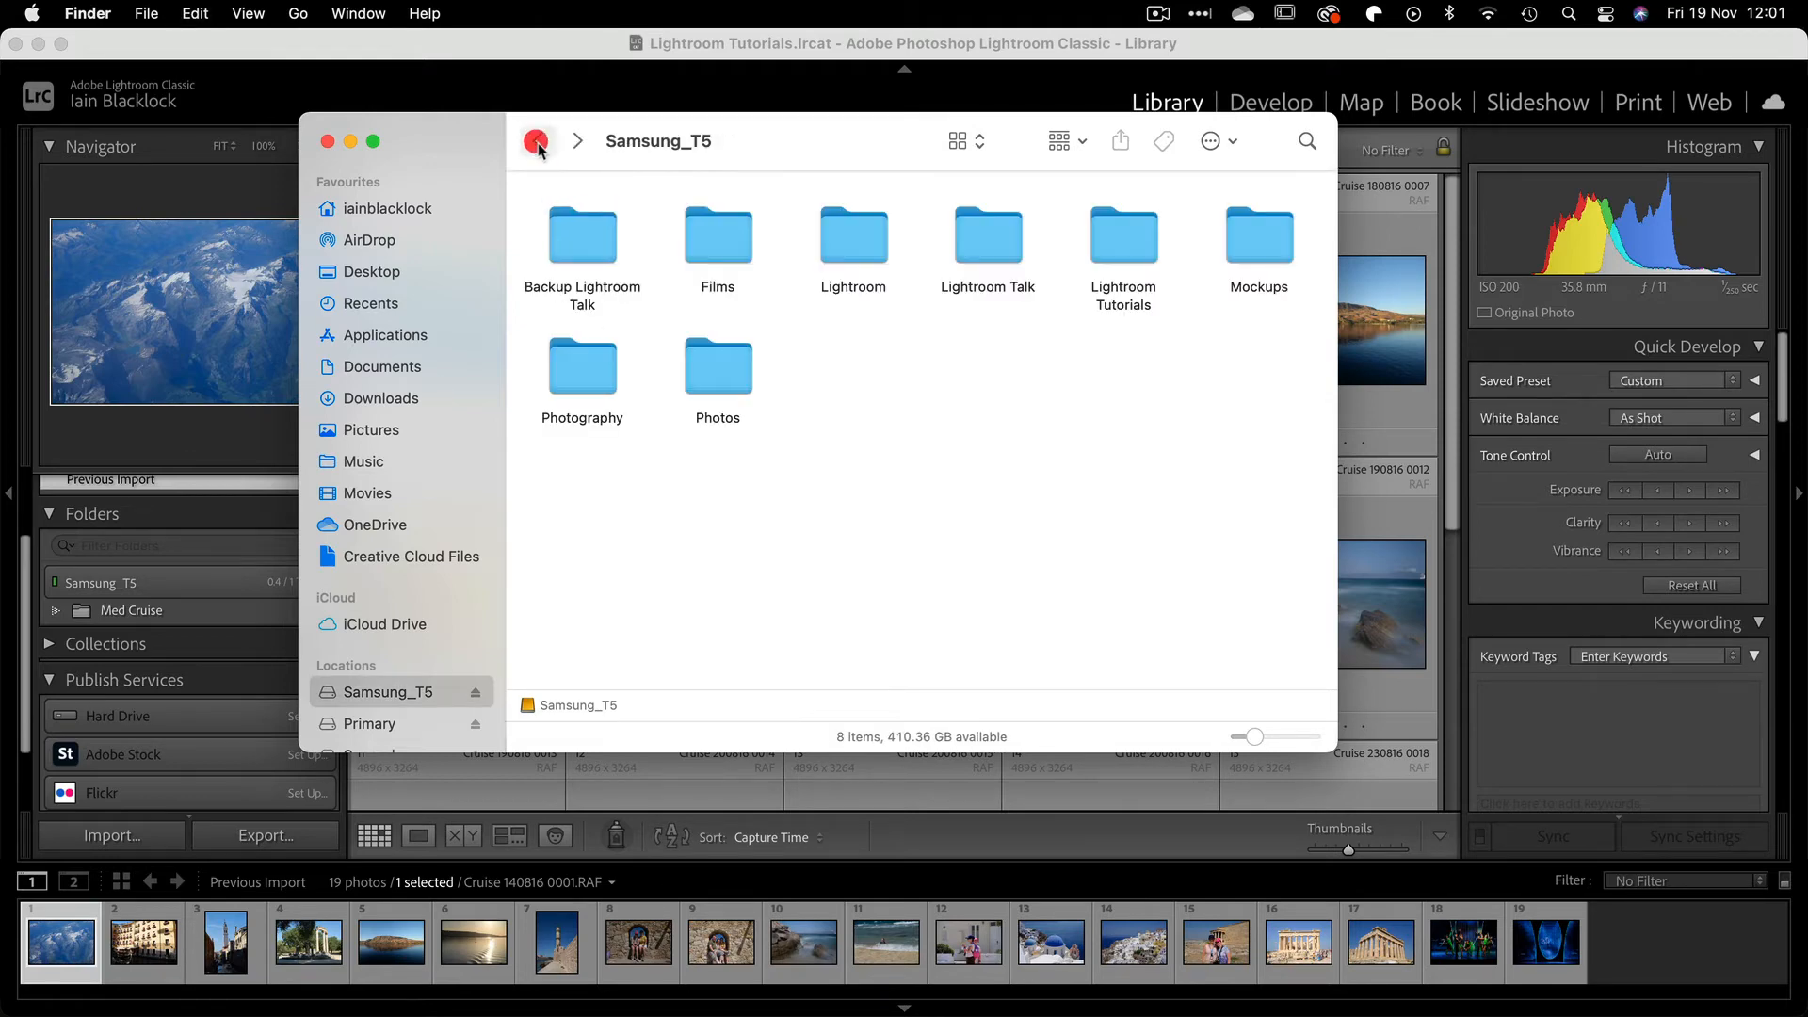
double_click(1125, 243)
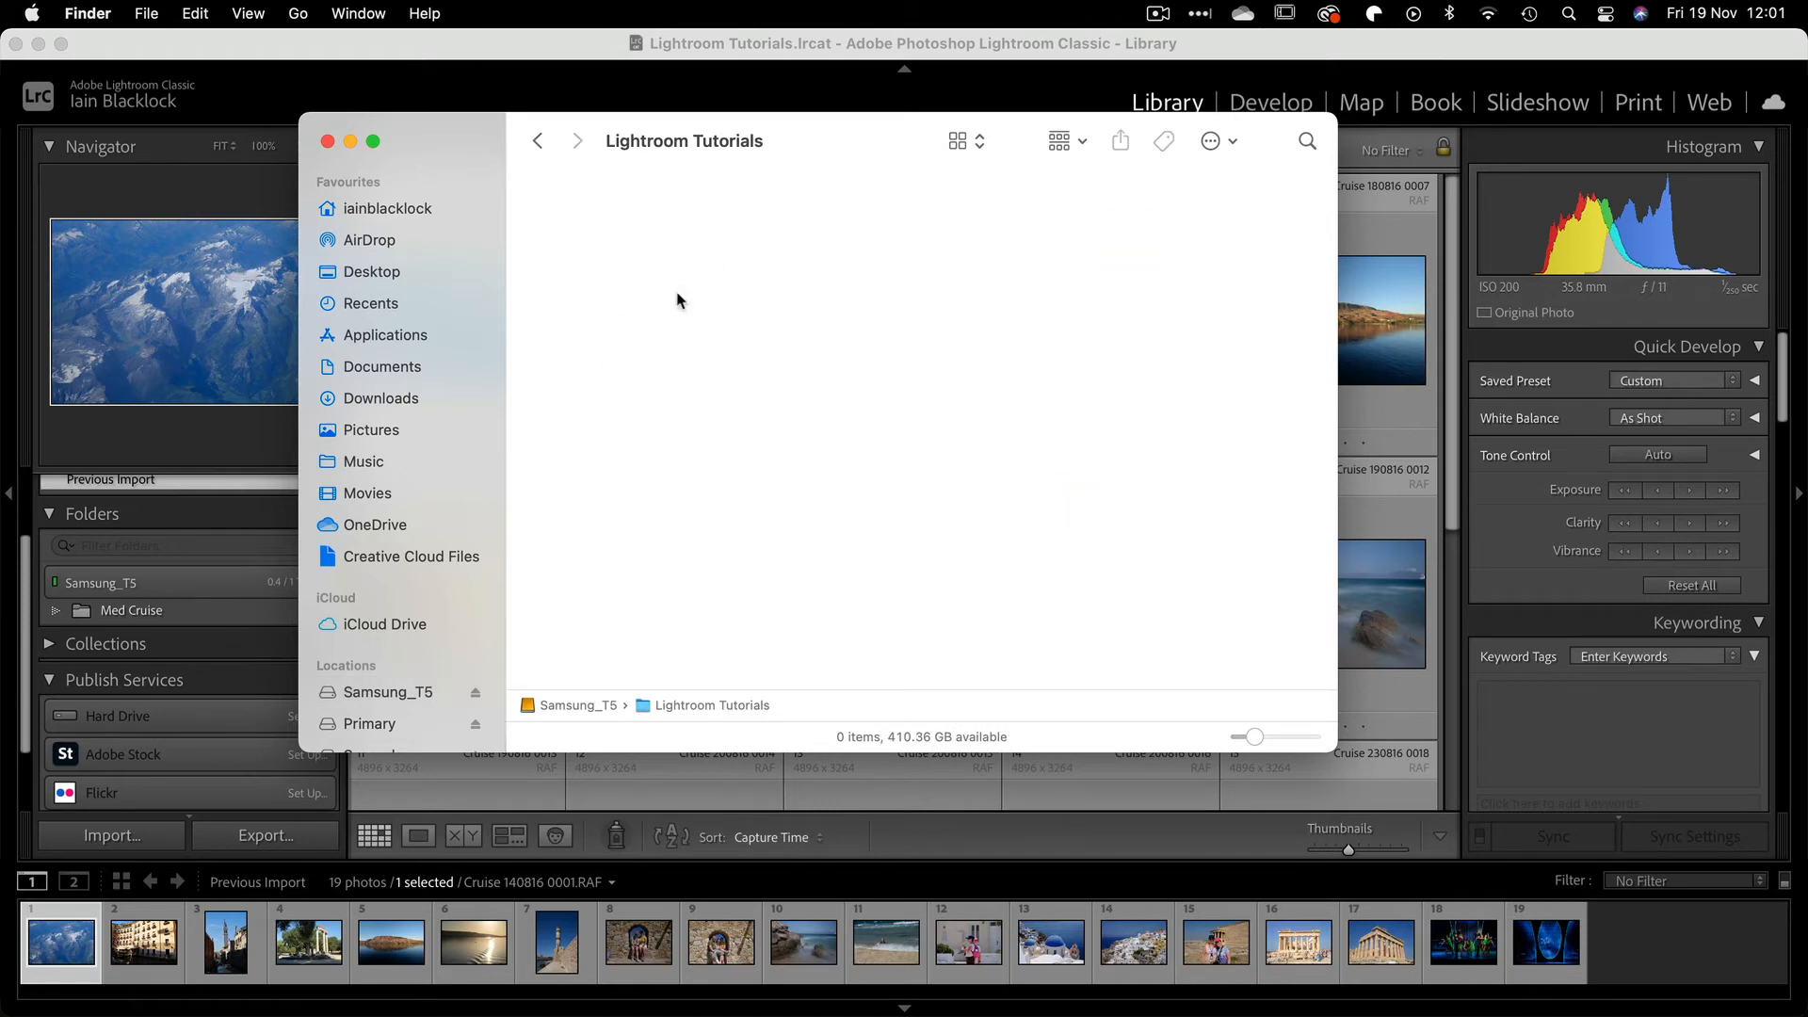
left_click(326, 140)
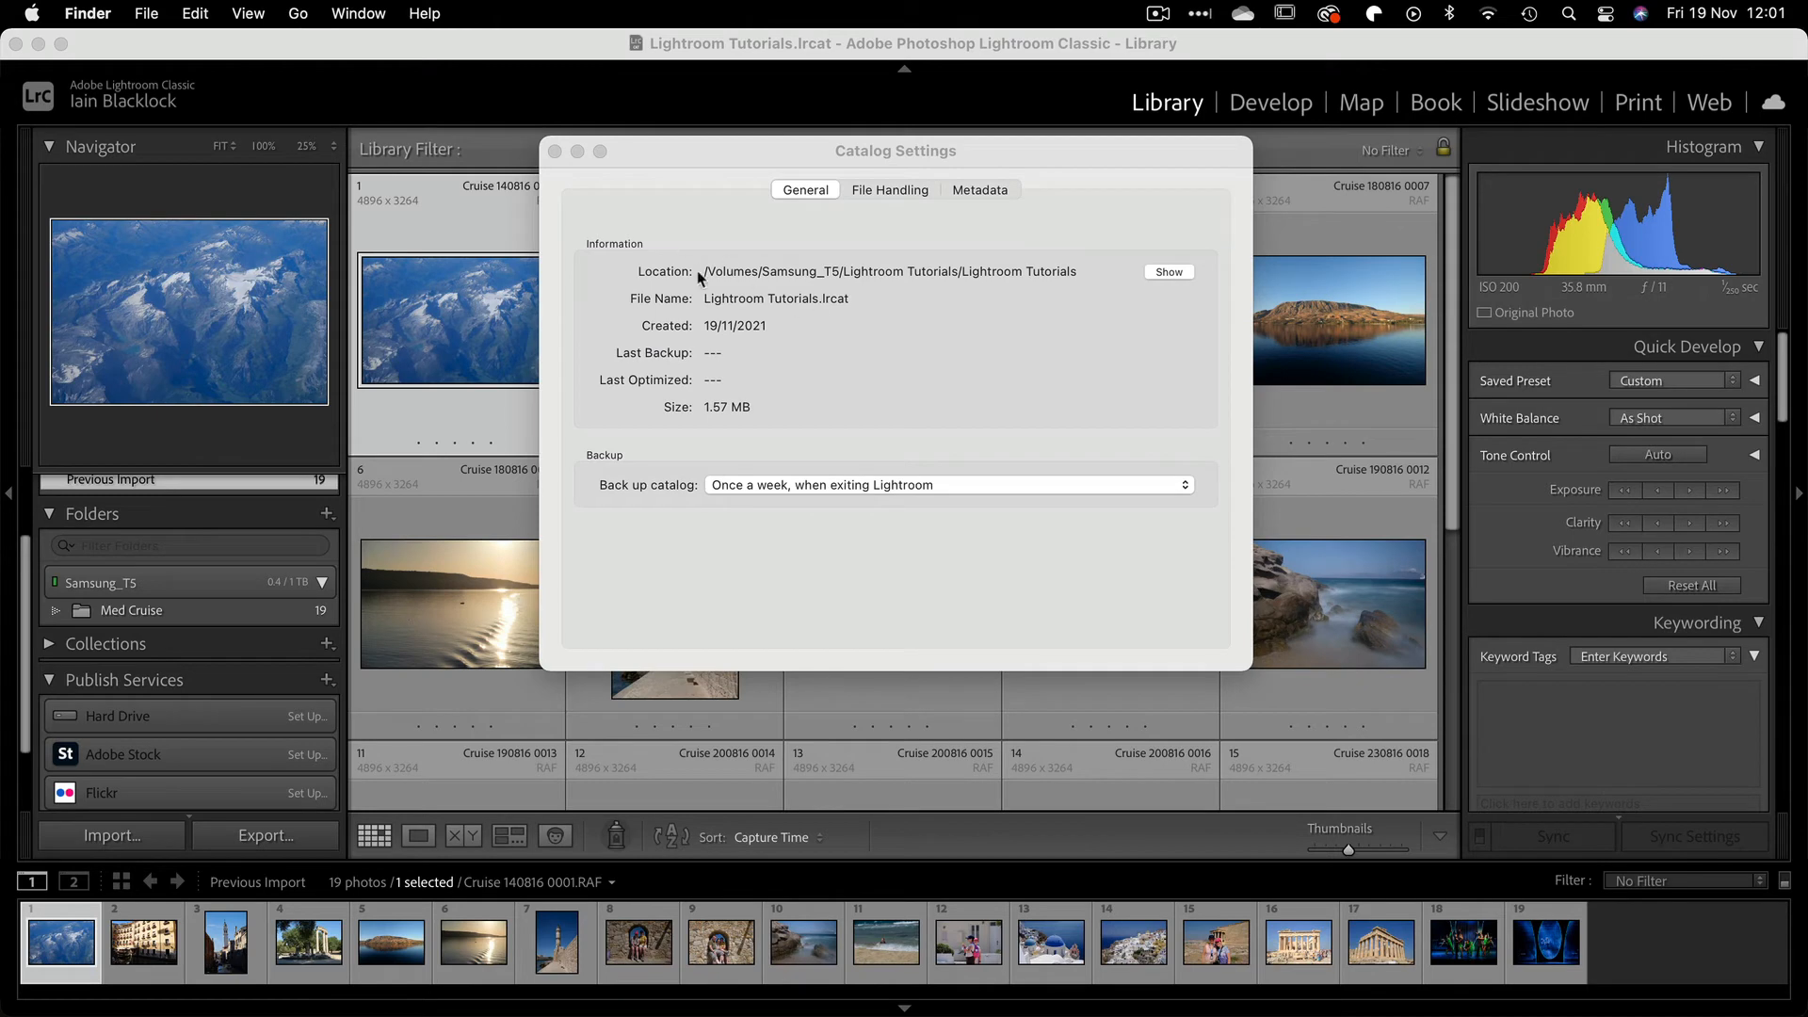
left_click(556, 152)
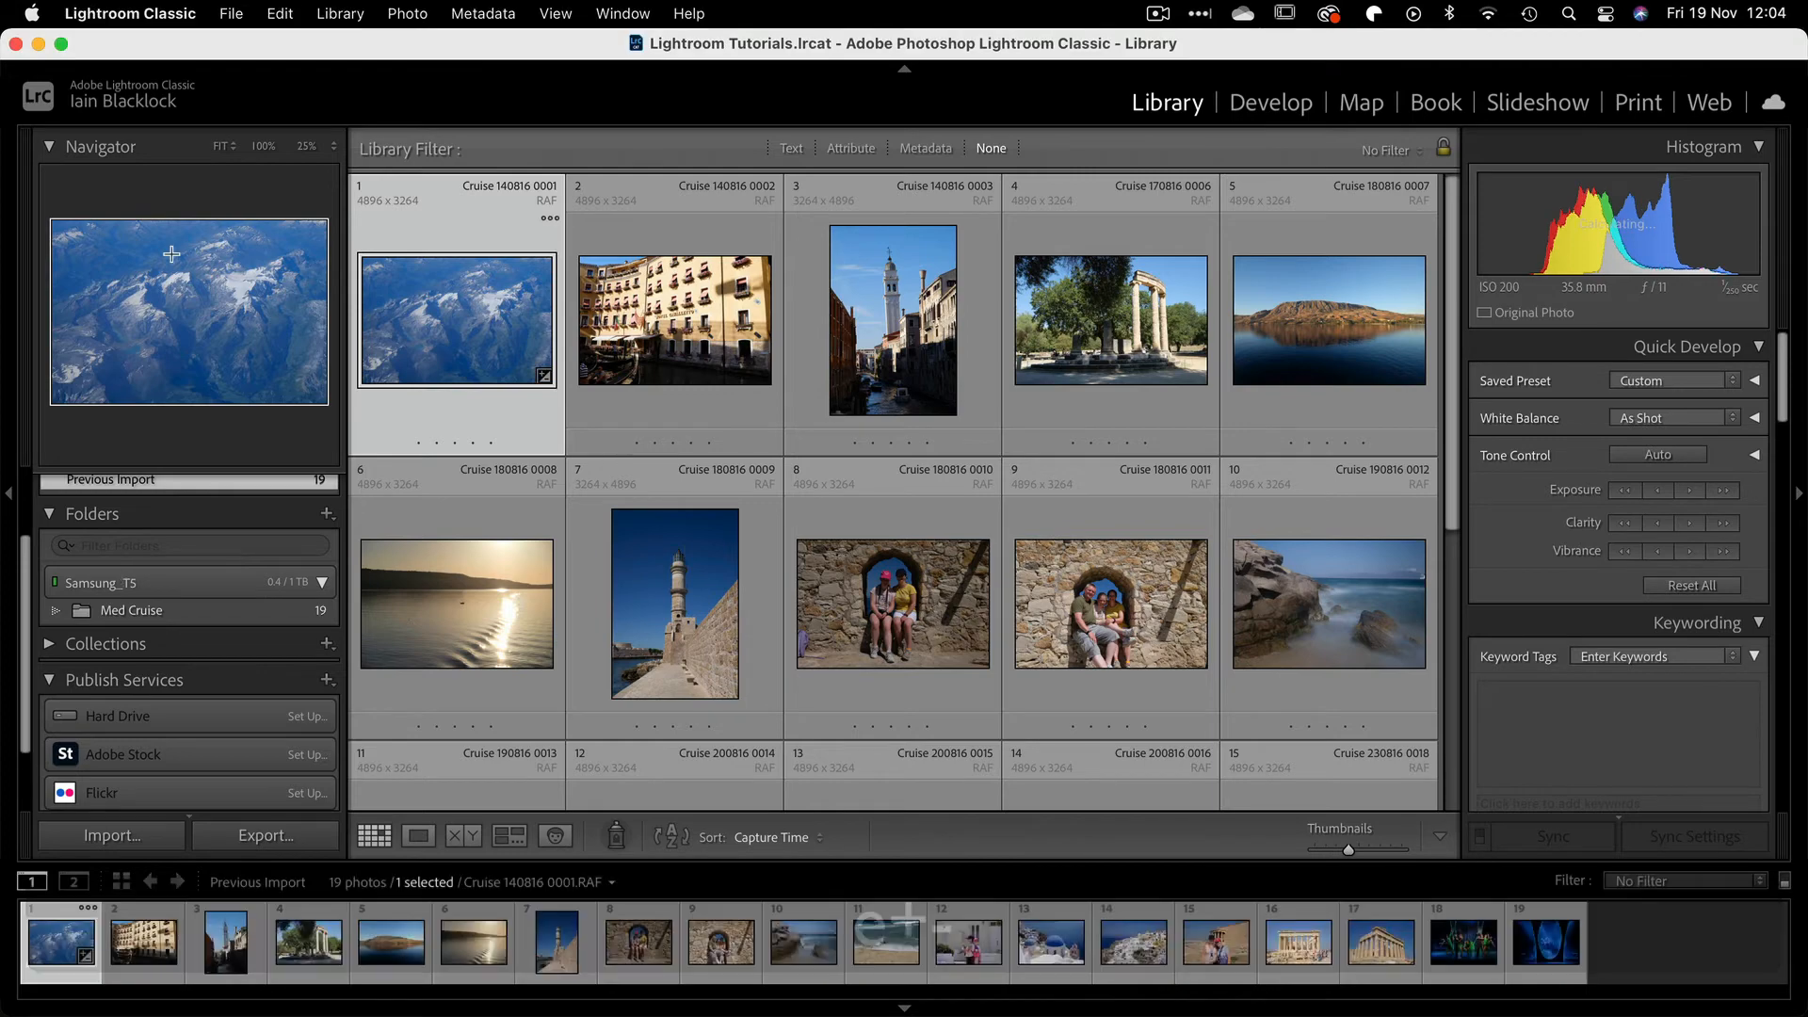
double_click(440, 312)
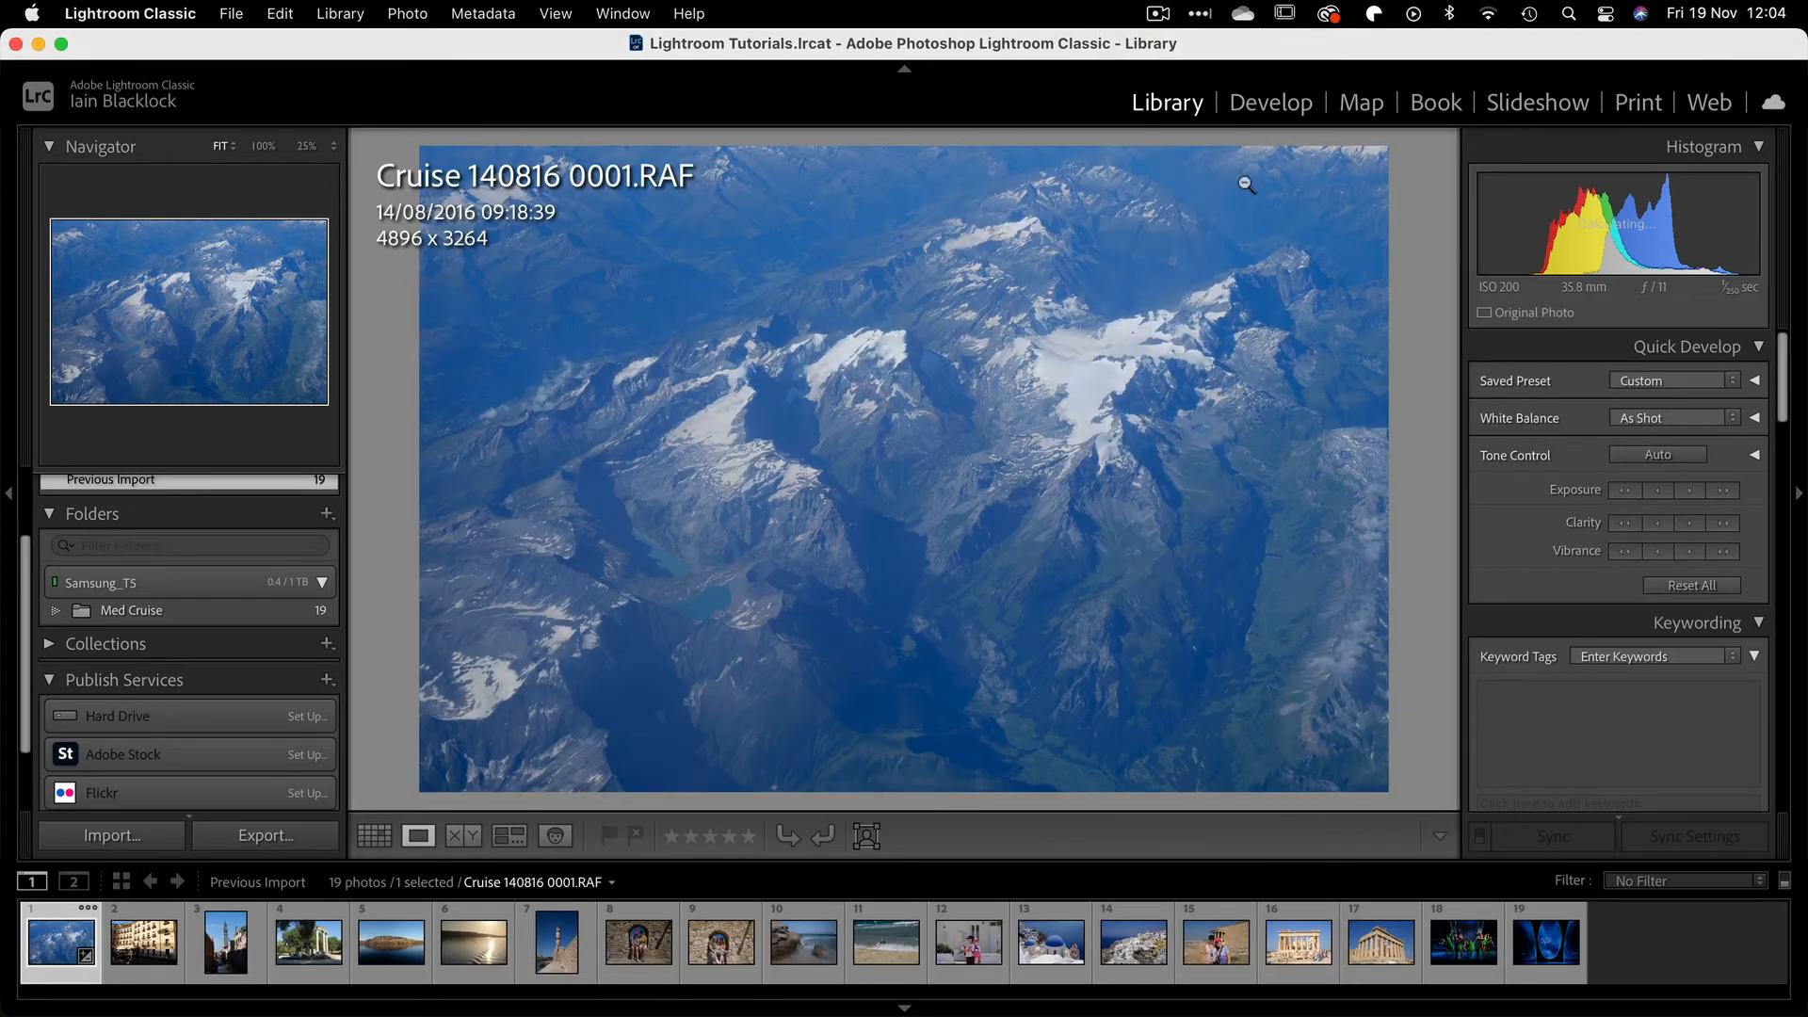
left_click(1304, 107)
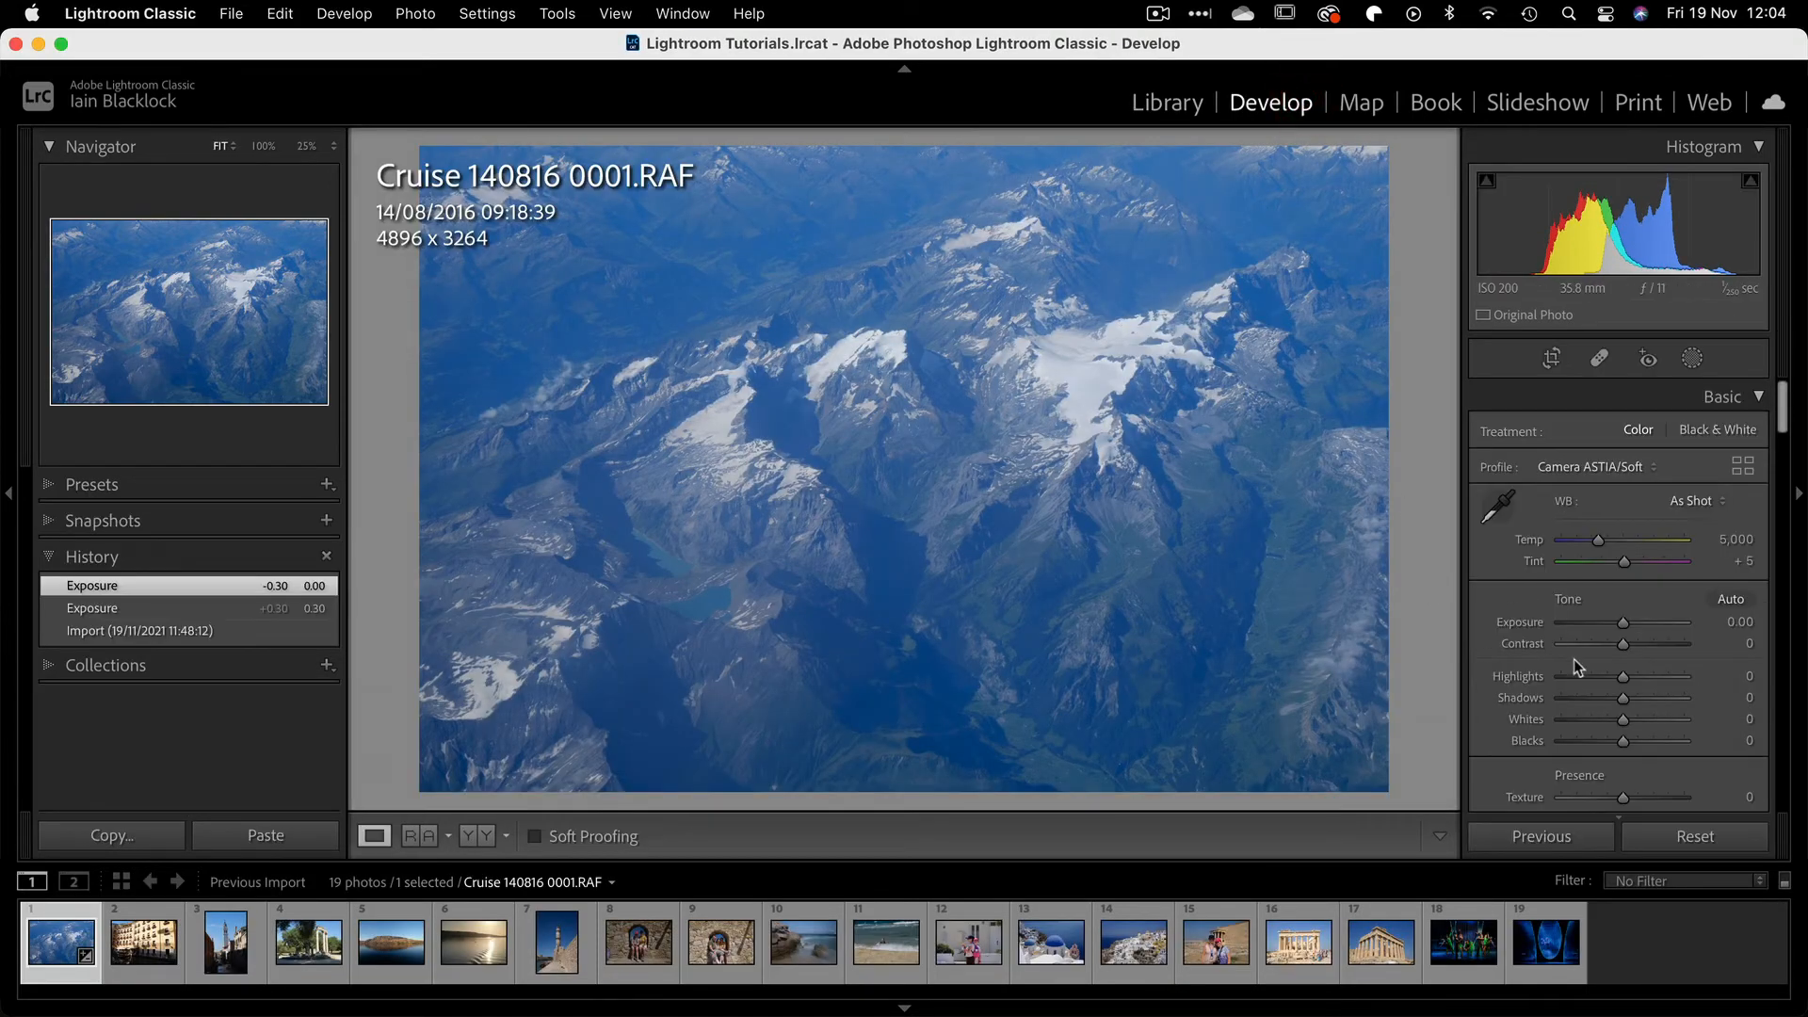
mouse_move(1622, 623)
left_mouse_down()
mouse_move(1646, 624)
mouse_move(1623, 622)
left_mouse_up()
double_click(1515, 623)
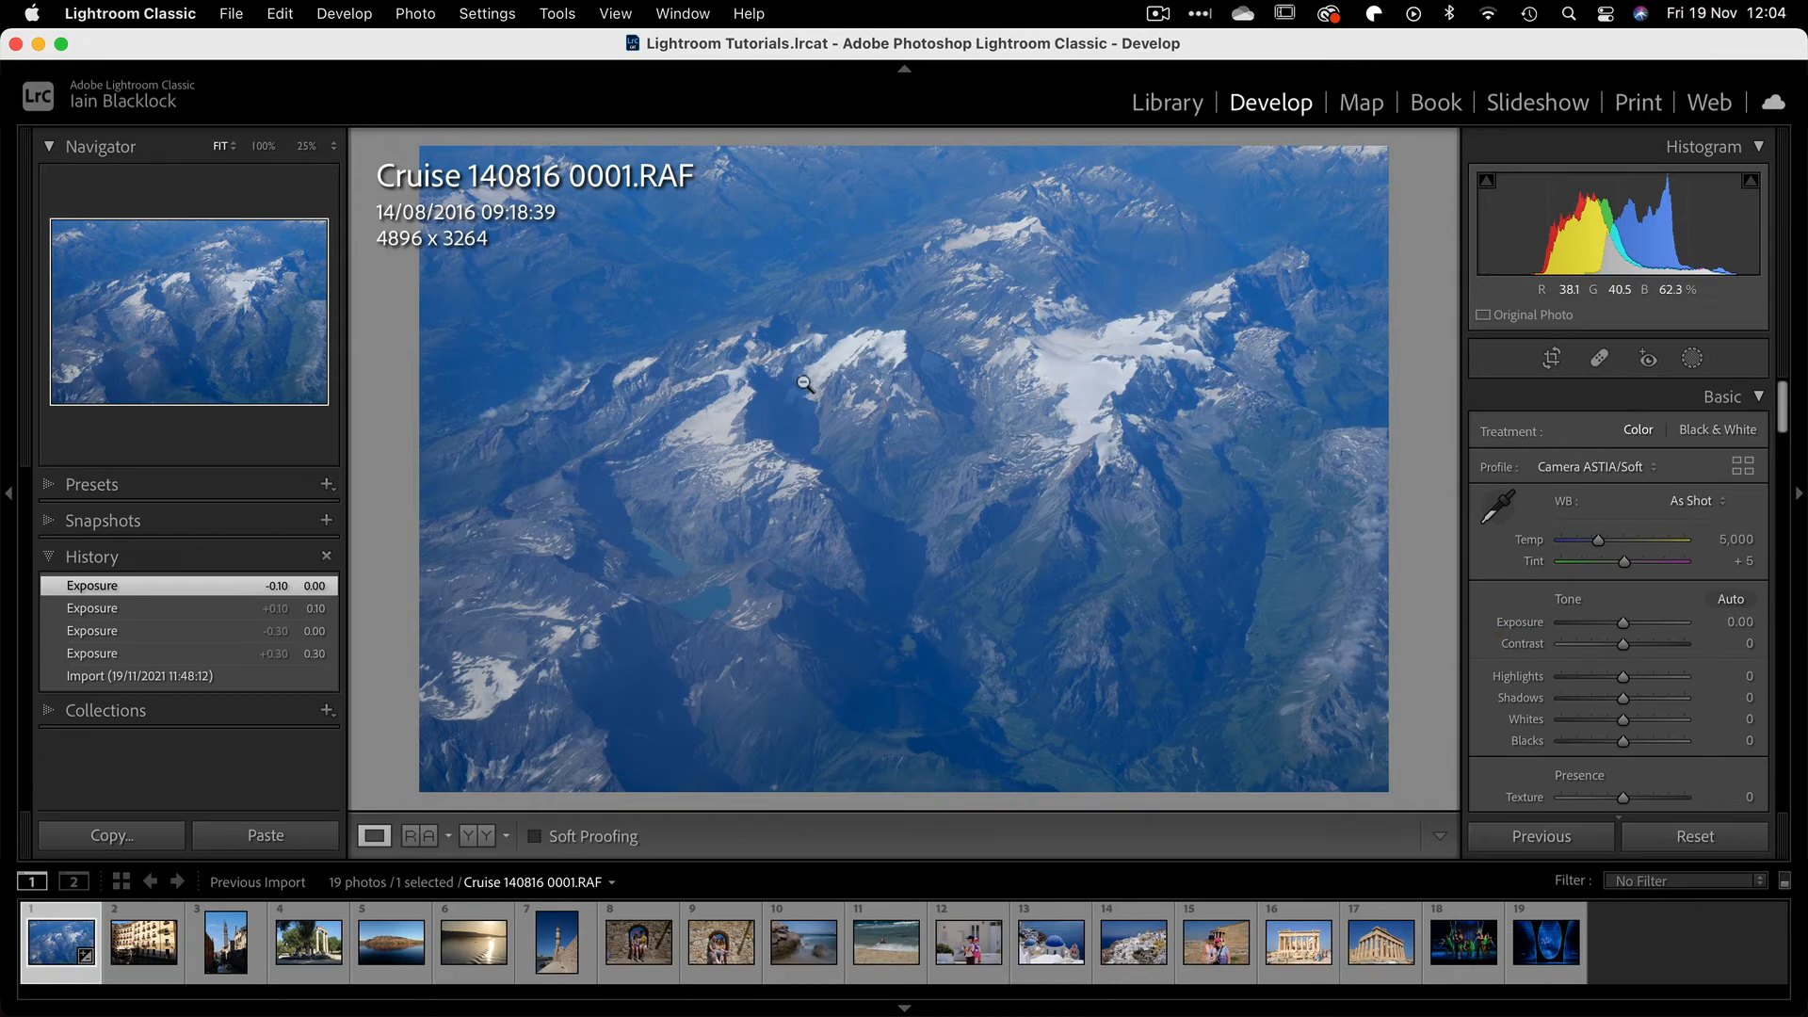
key("g")
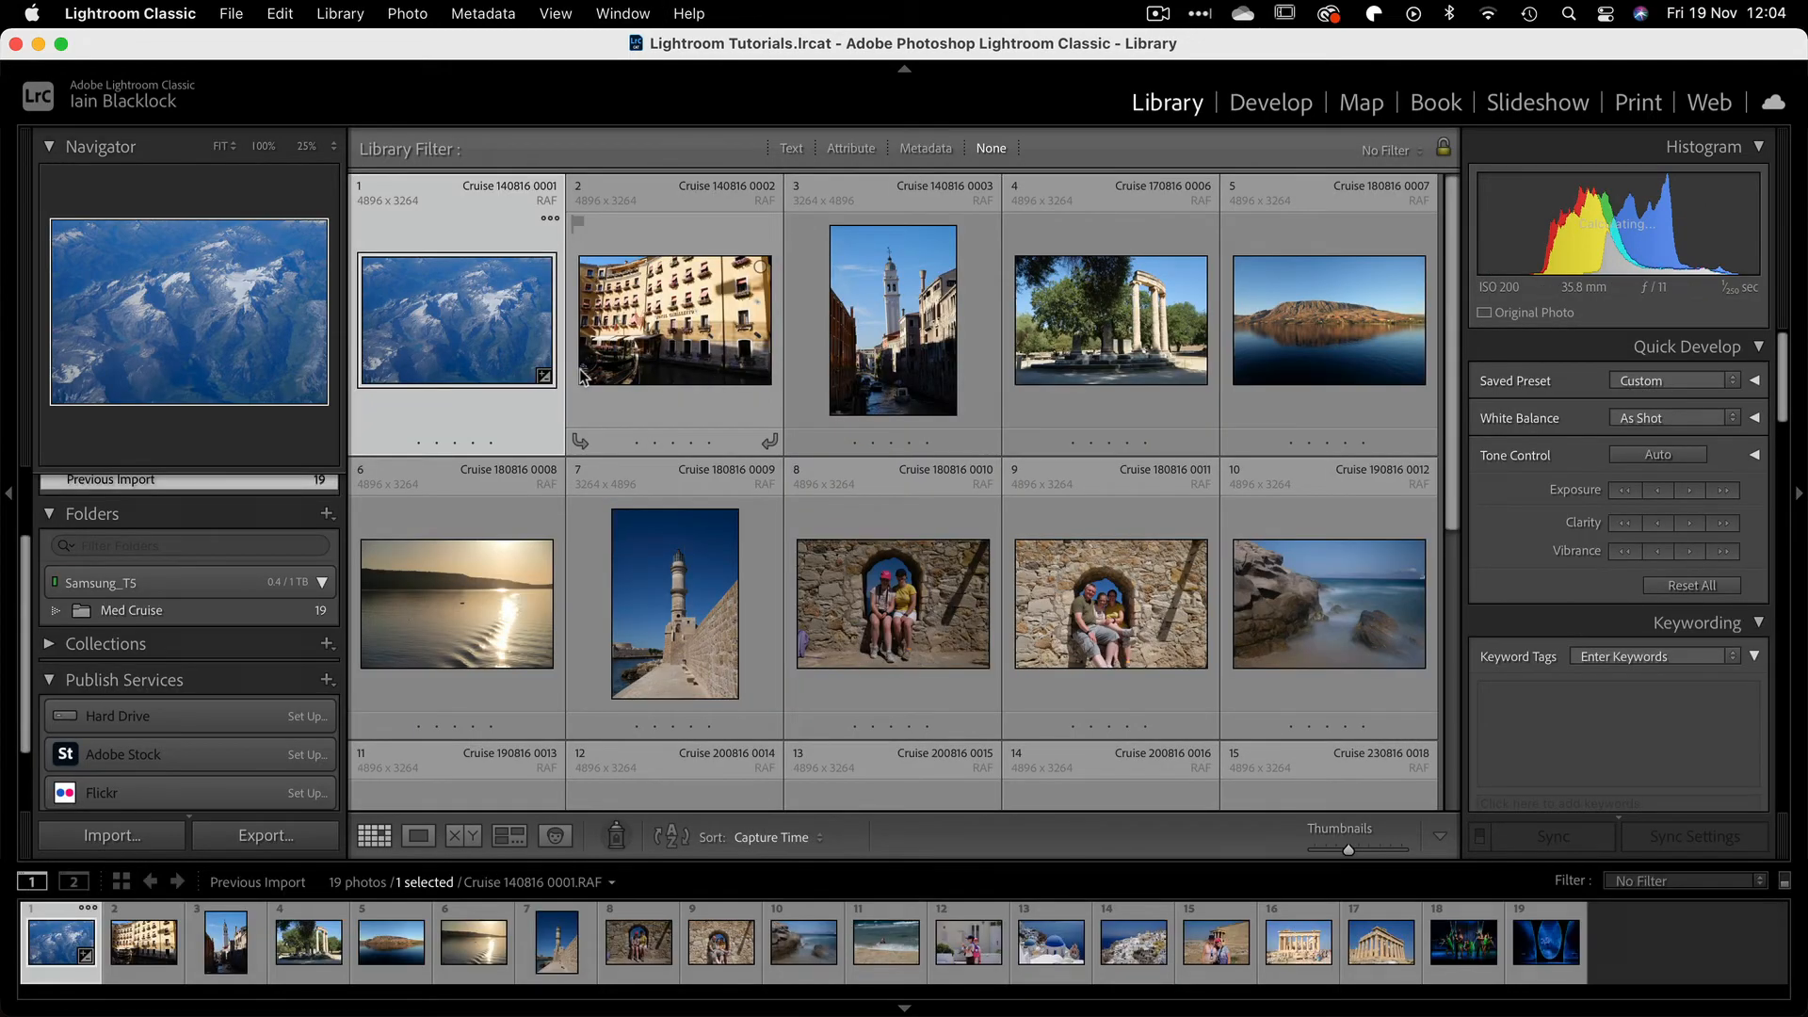
Step: Quit Lightroom Classic and launch it again
left_click(137, 15)
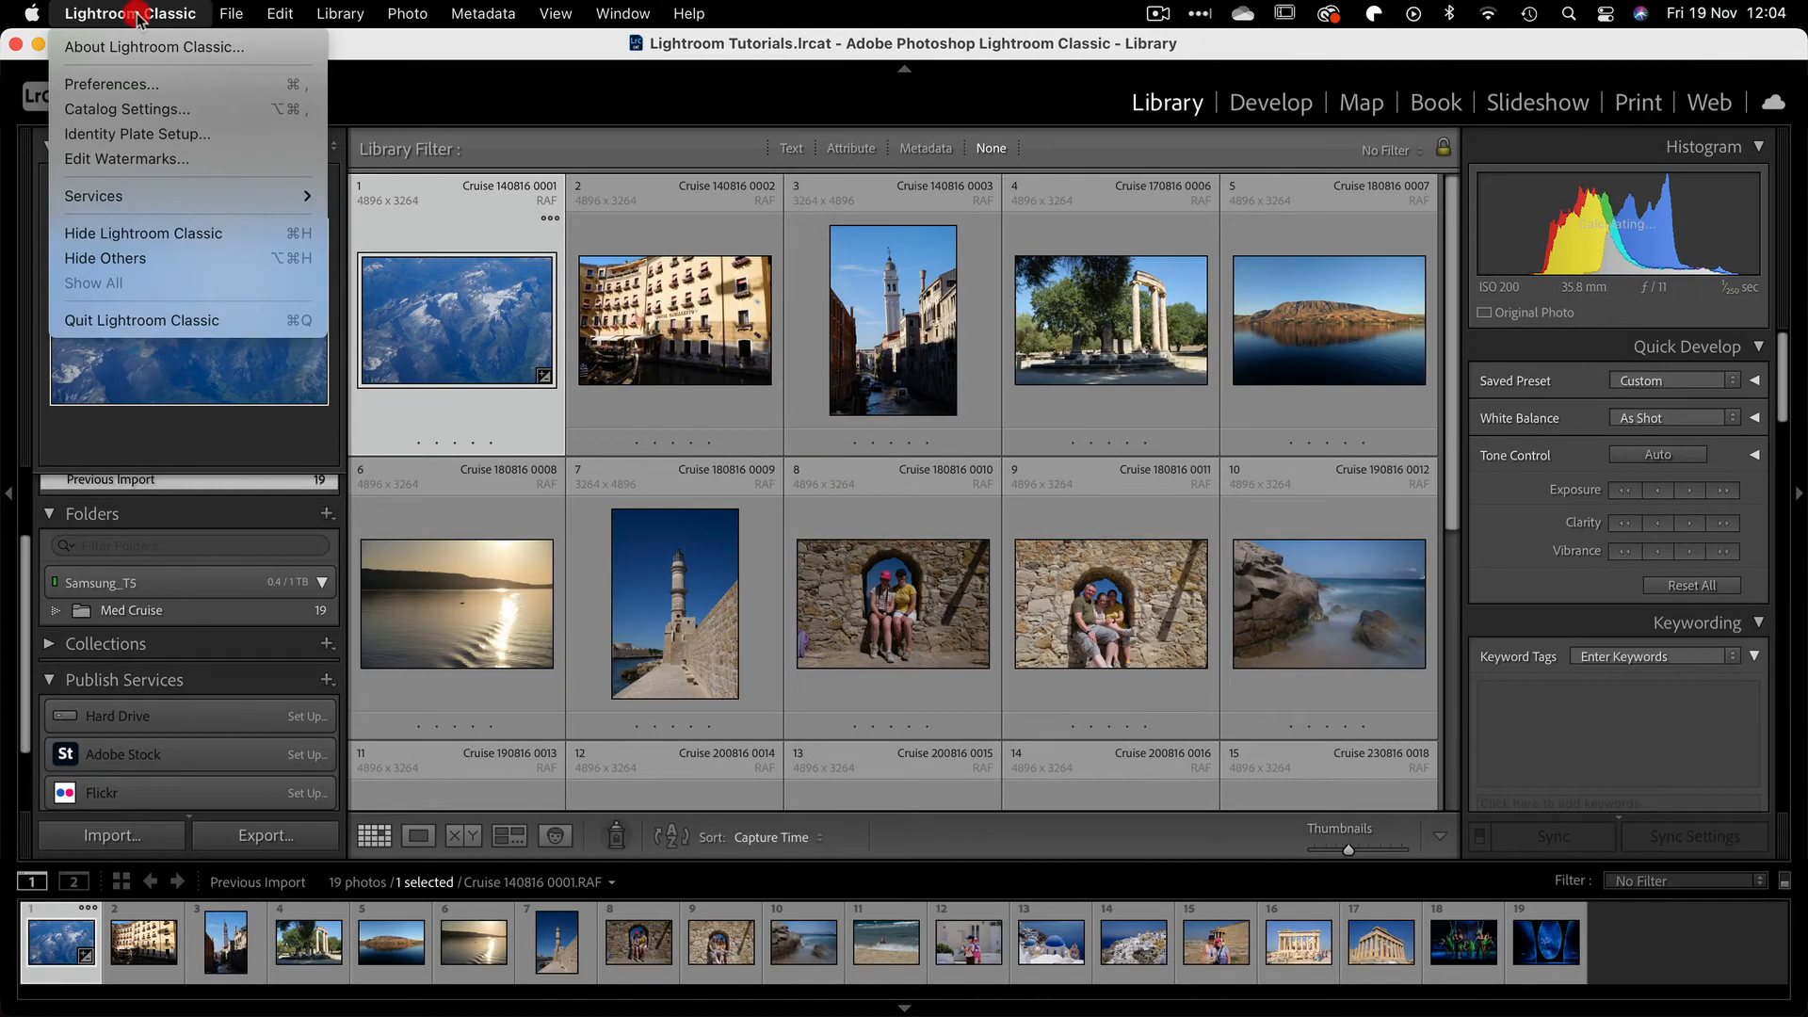
left_click(105, 322)
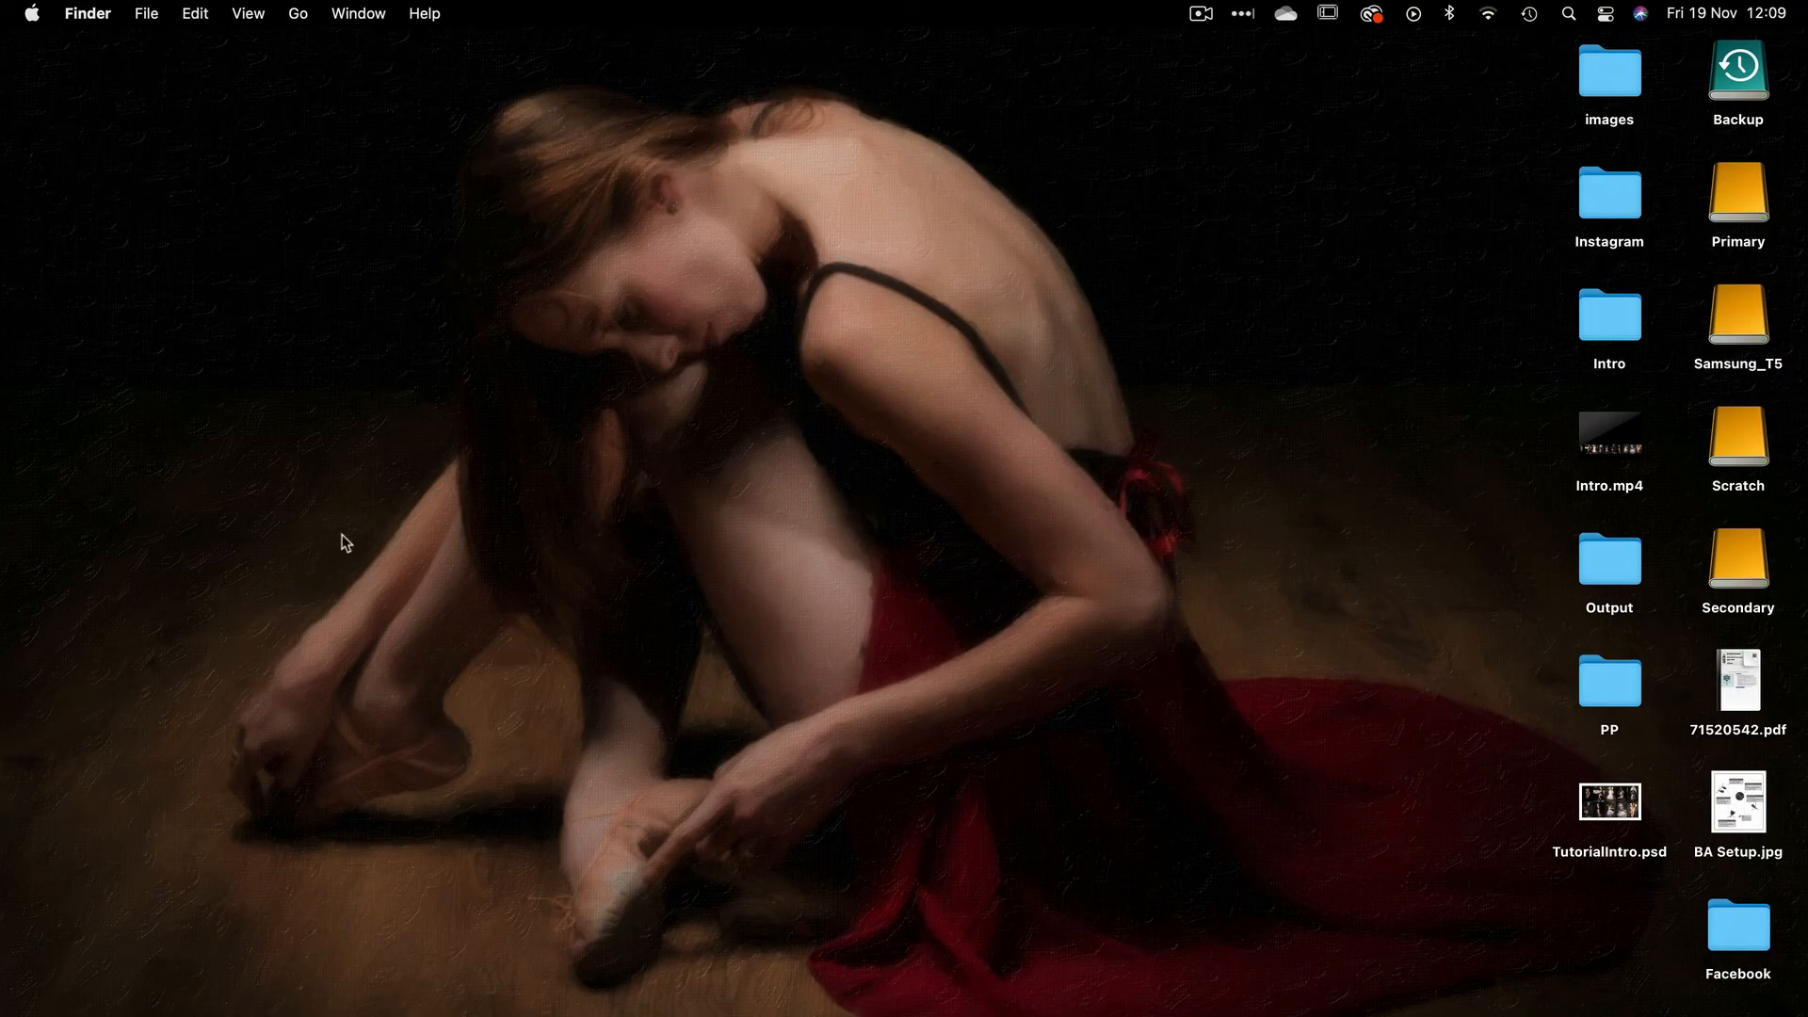
mouse_move(1131, 980)
left_click(1189, 970)
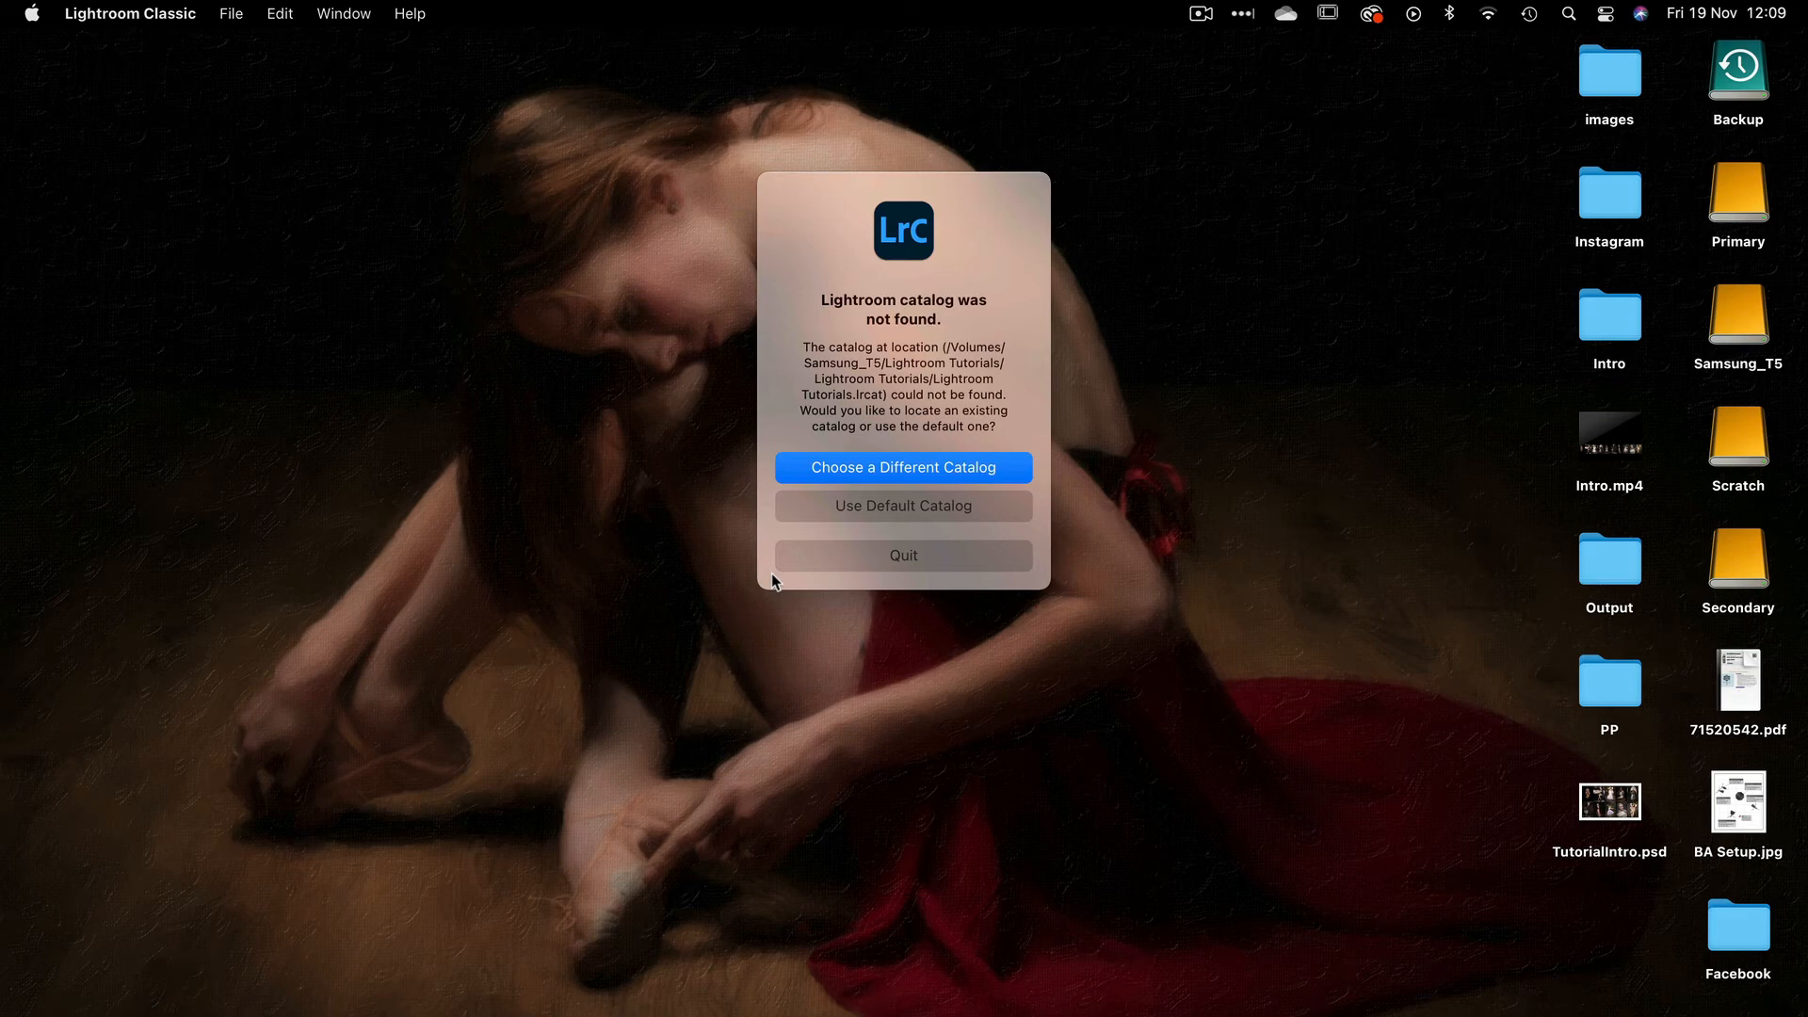
Step: Choose a different catalog and open Lightroom Tutorials.lrcat from Backup Lightroom Talk/Lightroom Tutorials on Samsung_T5
left_click(891, 469)
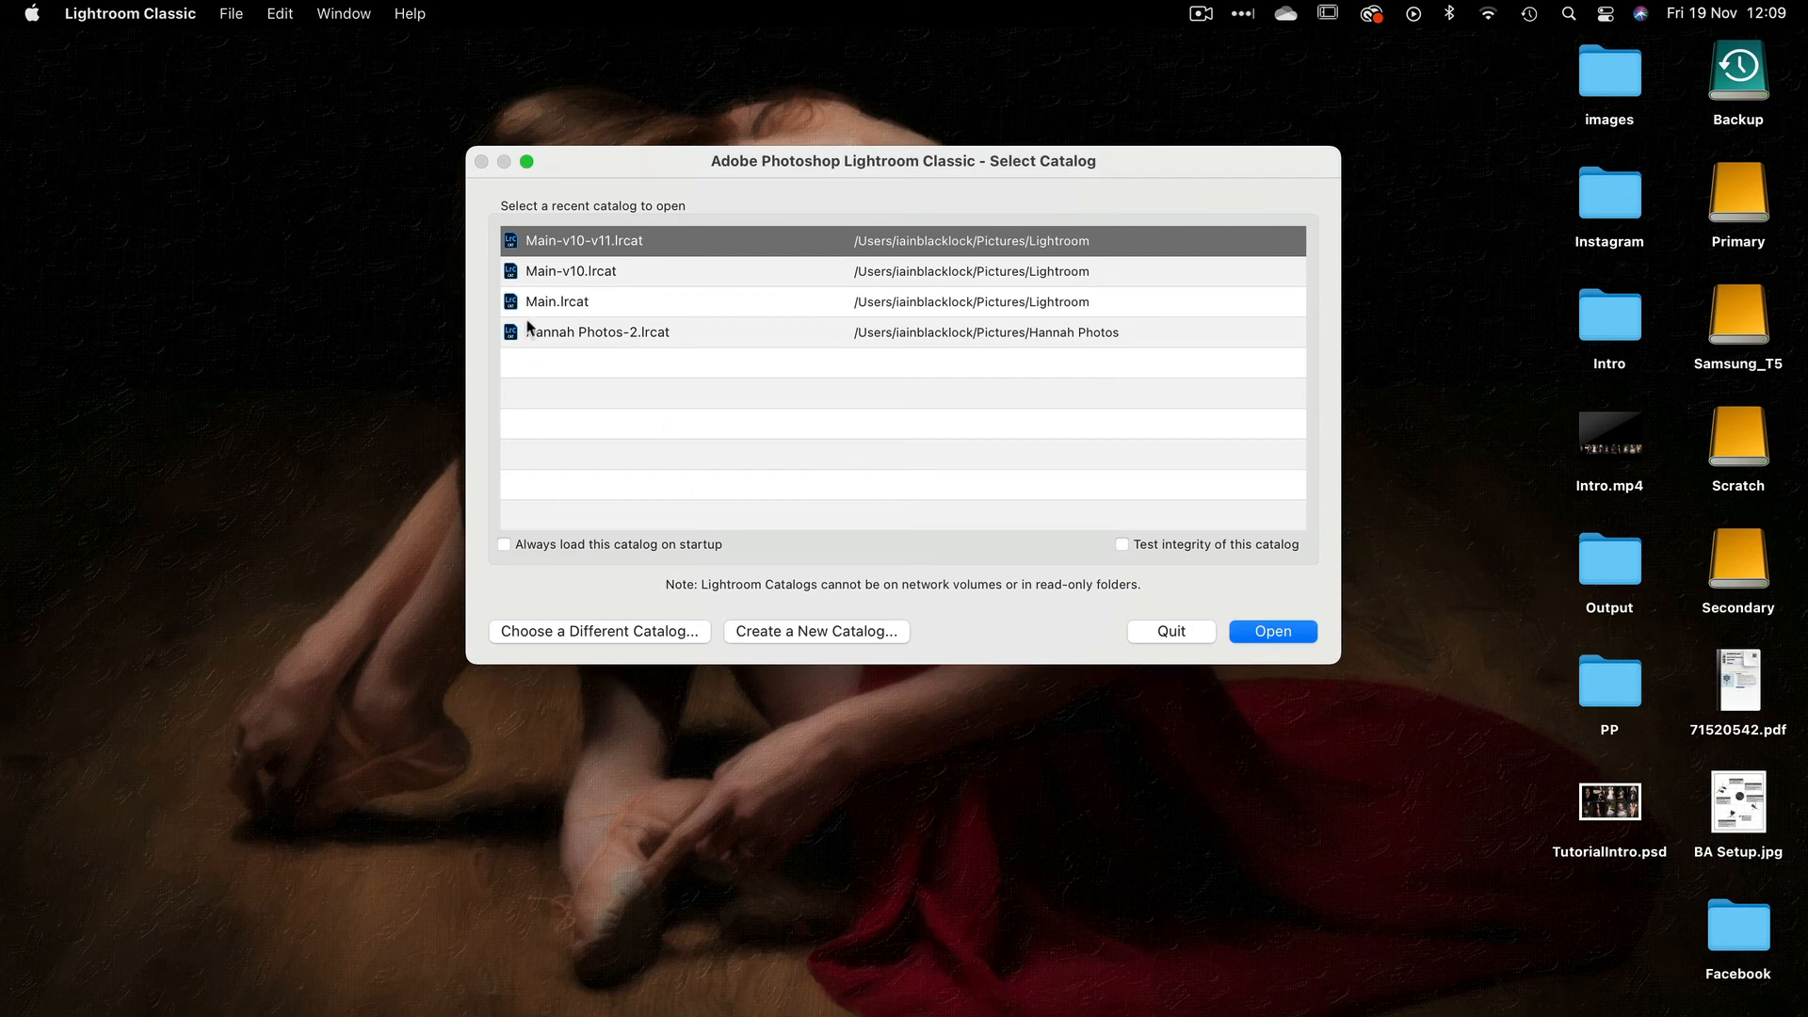
left_click(603, 633)
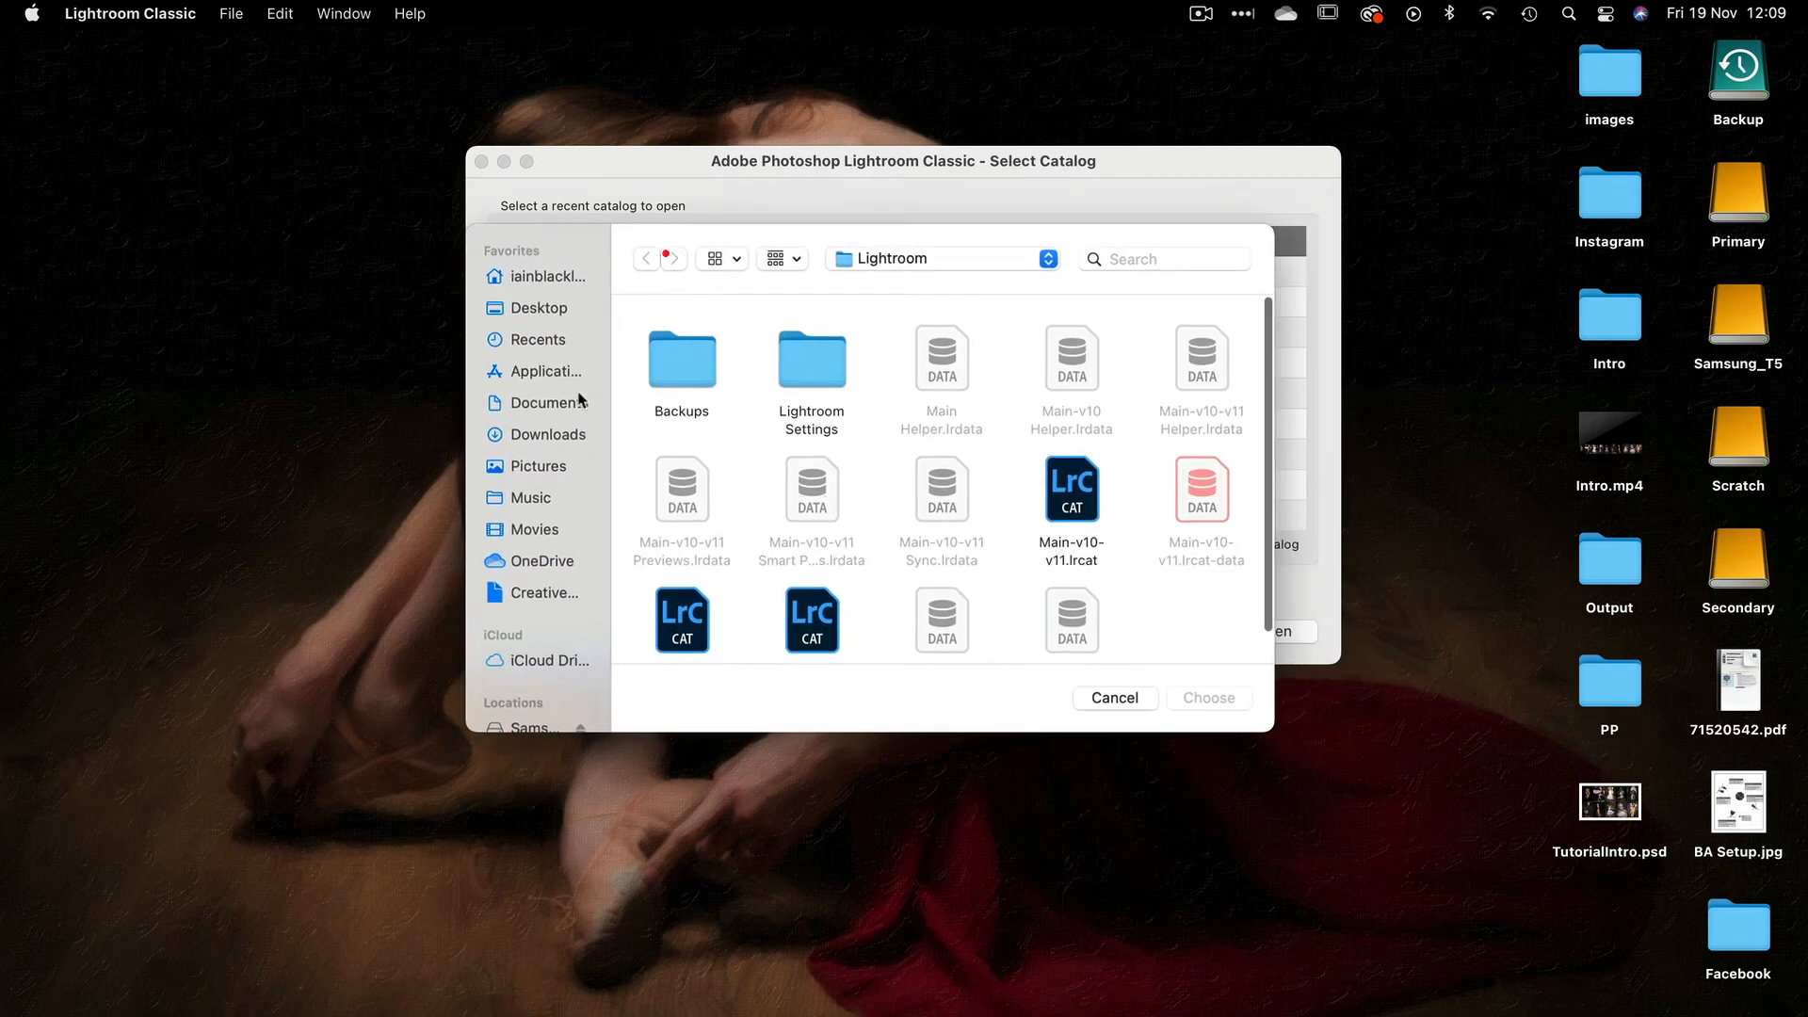
scroll(555, 565, "down", 5)
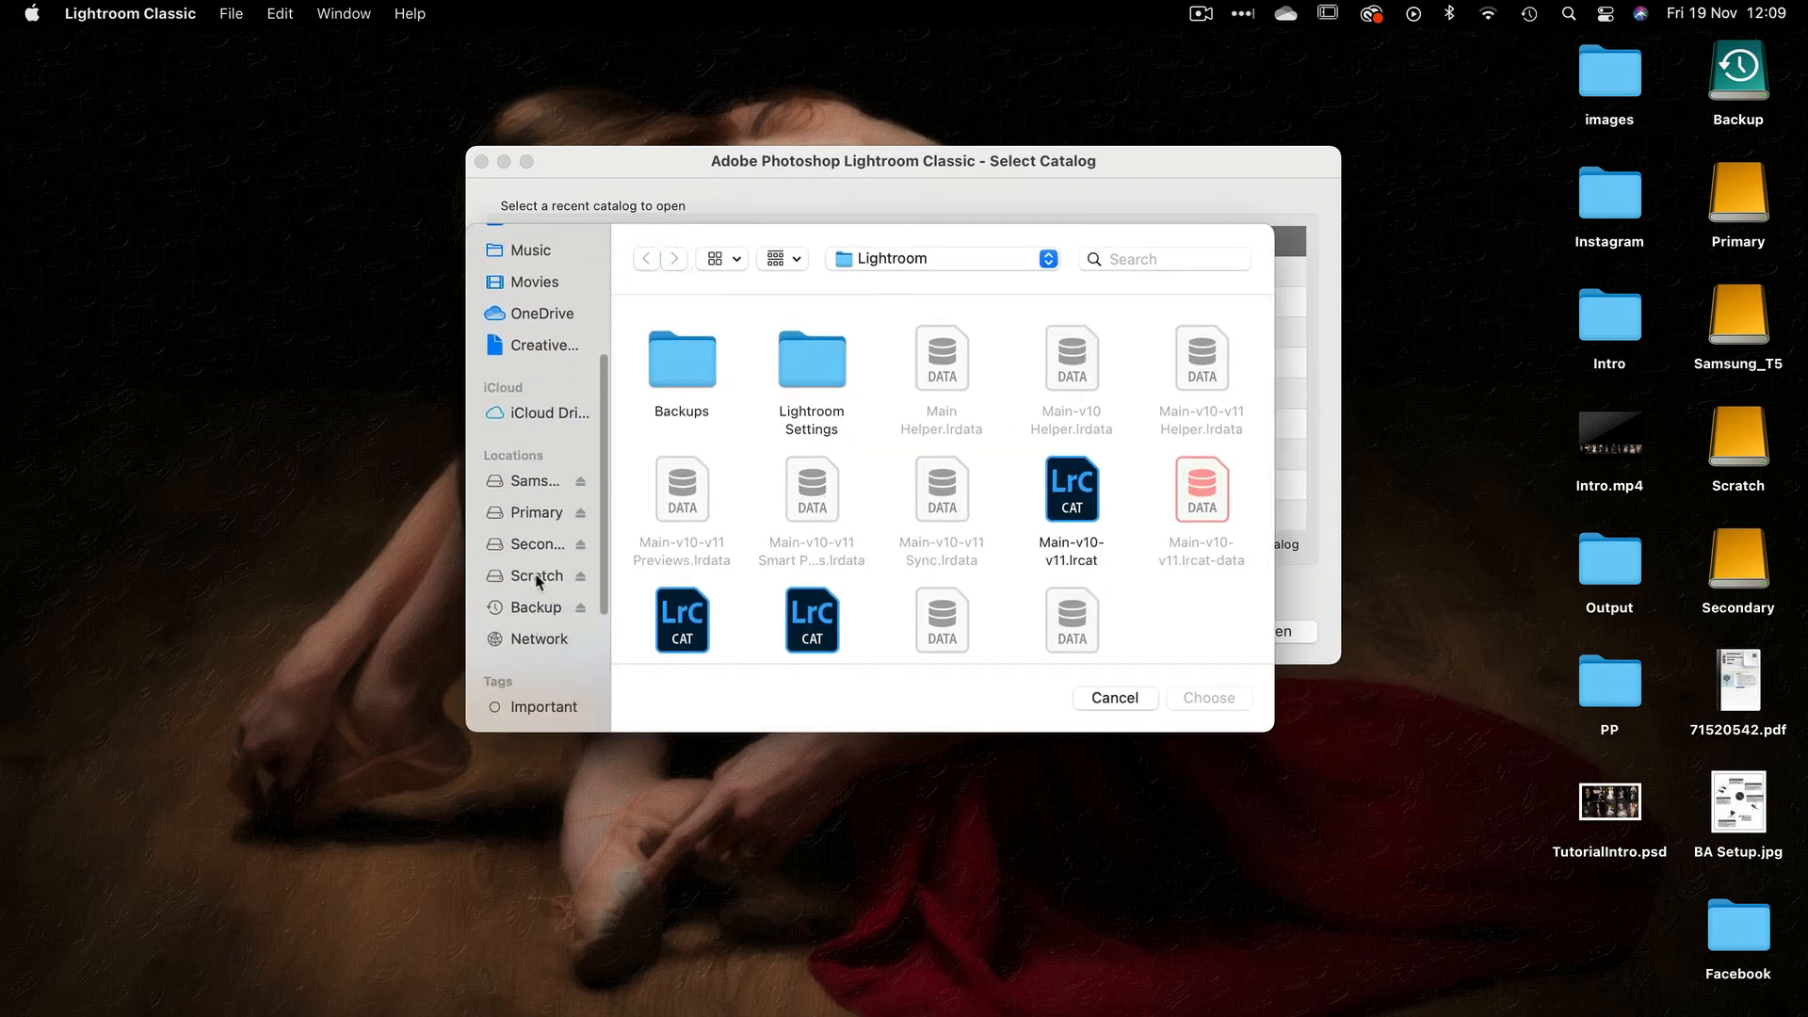
left_click(525, 480)
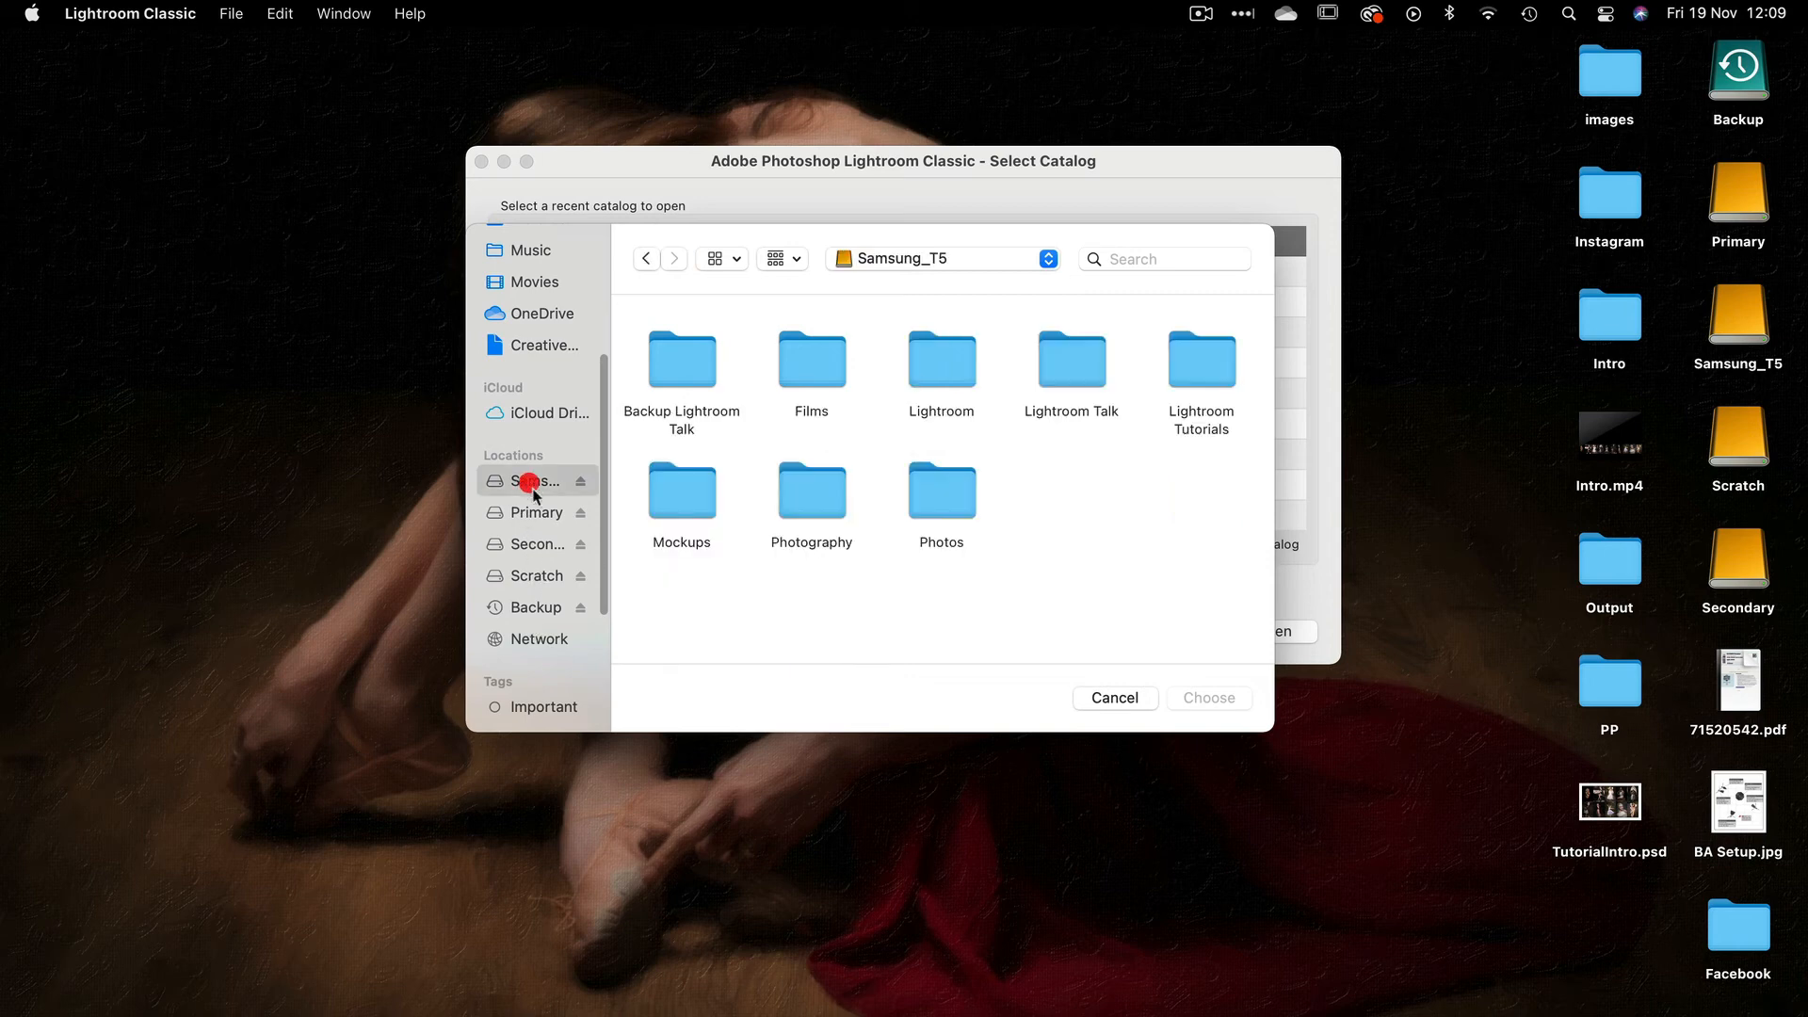
double_click(688, 351)
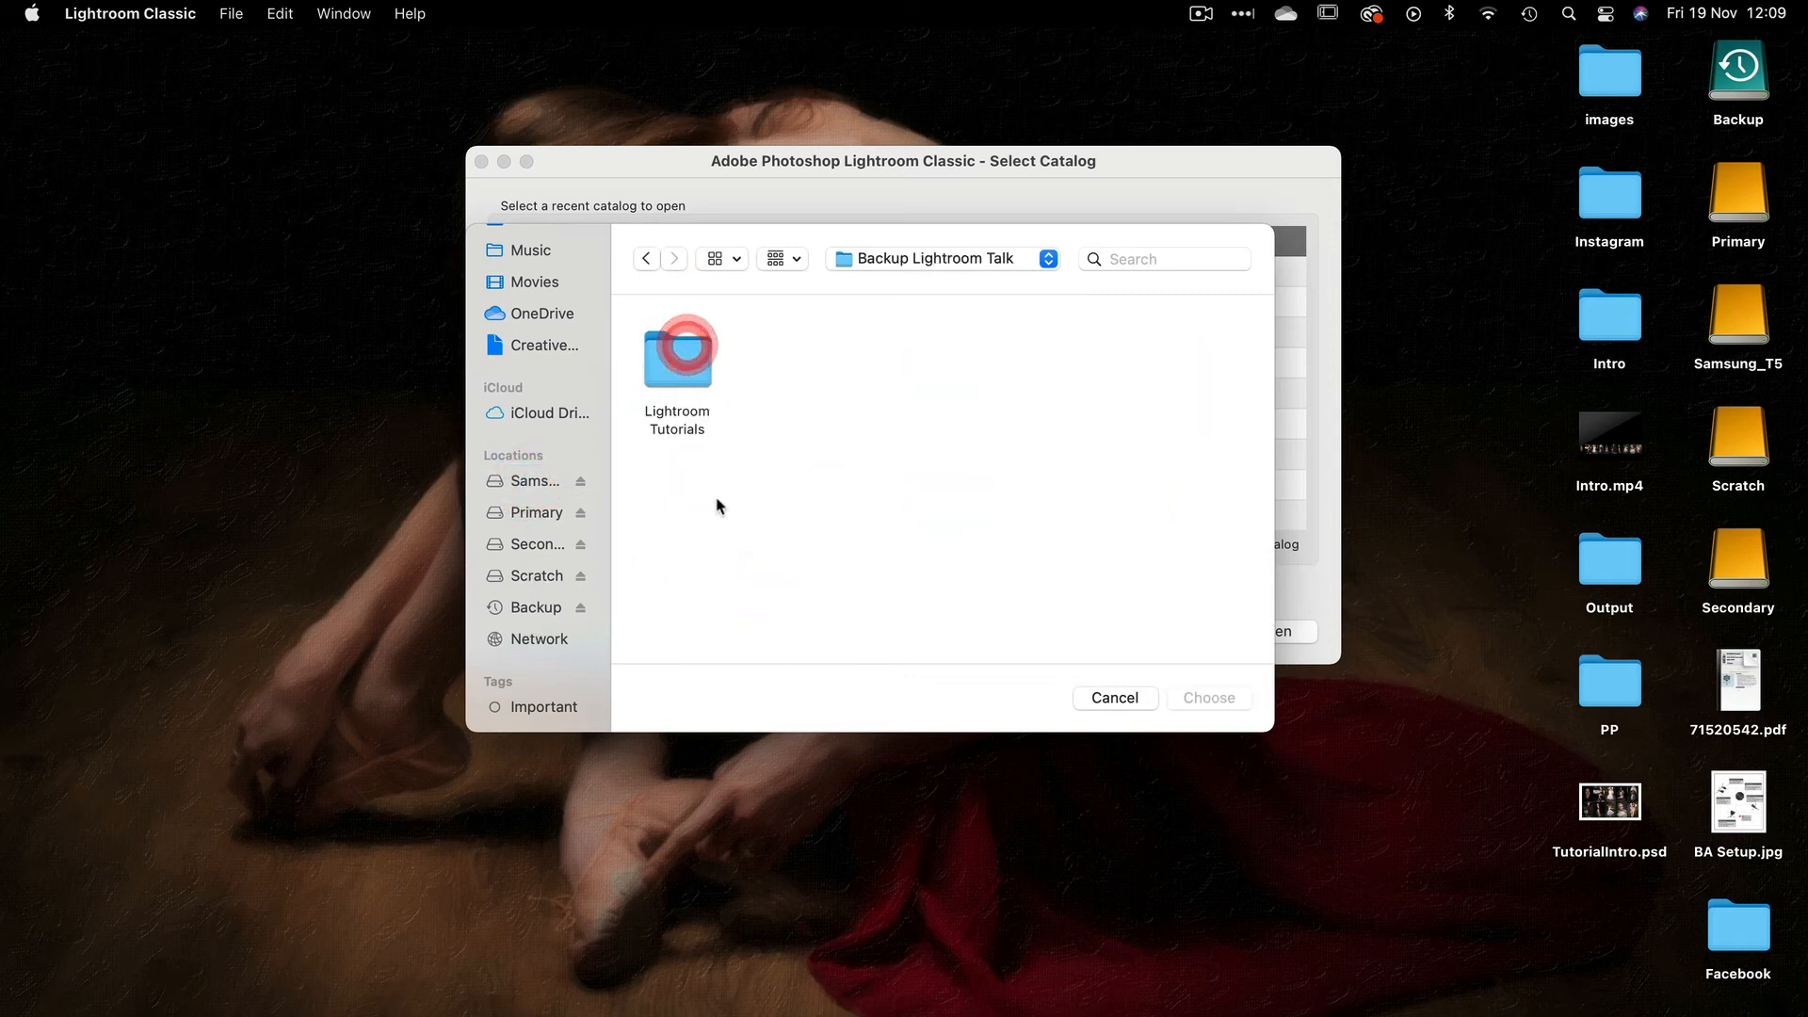
double_click(675, 356)
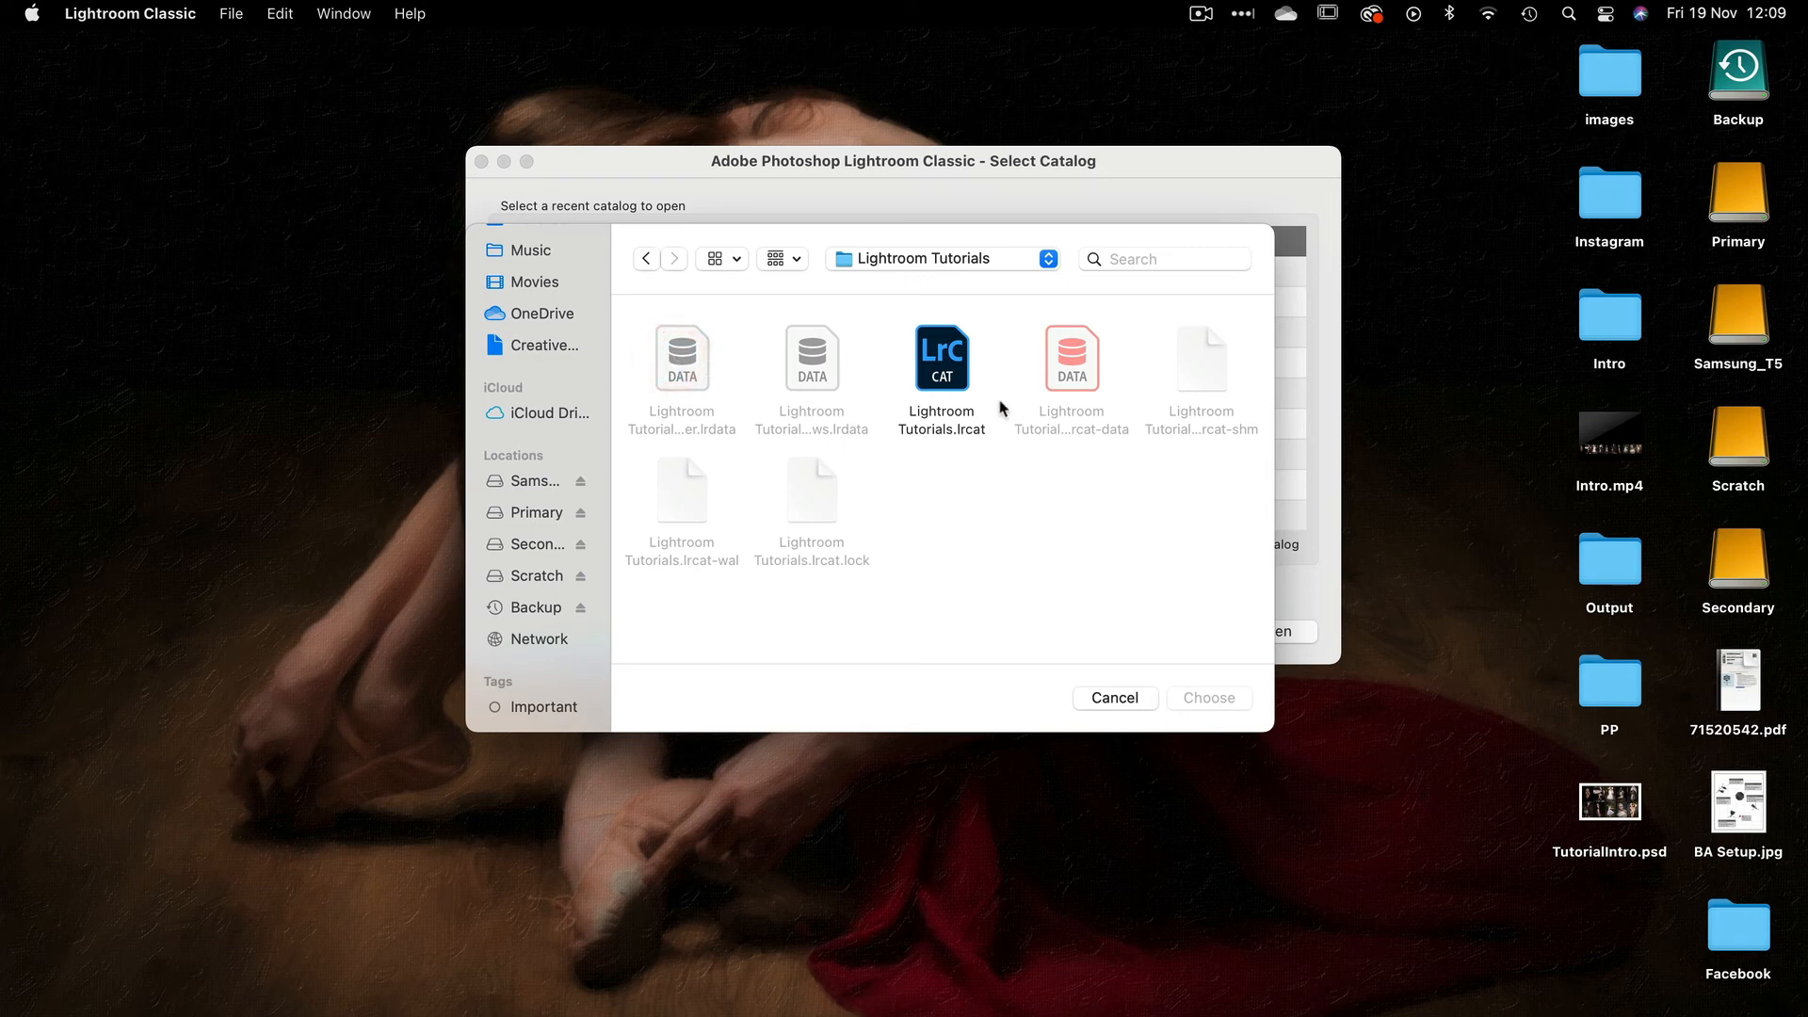
left_click(930, 363)
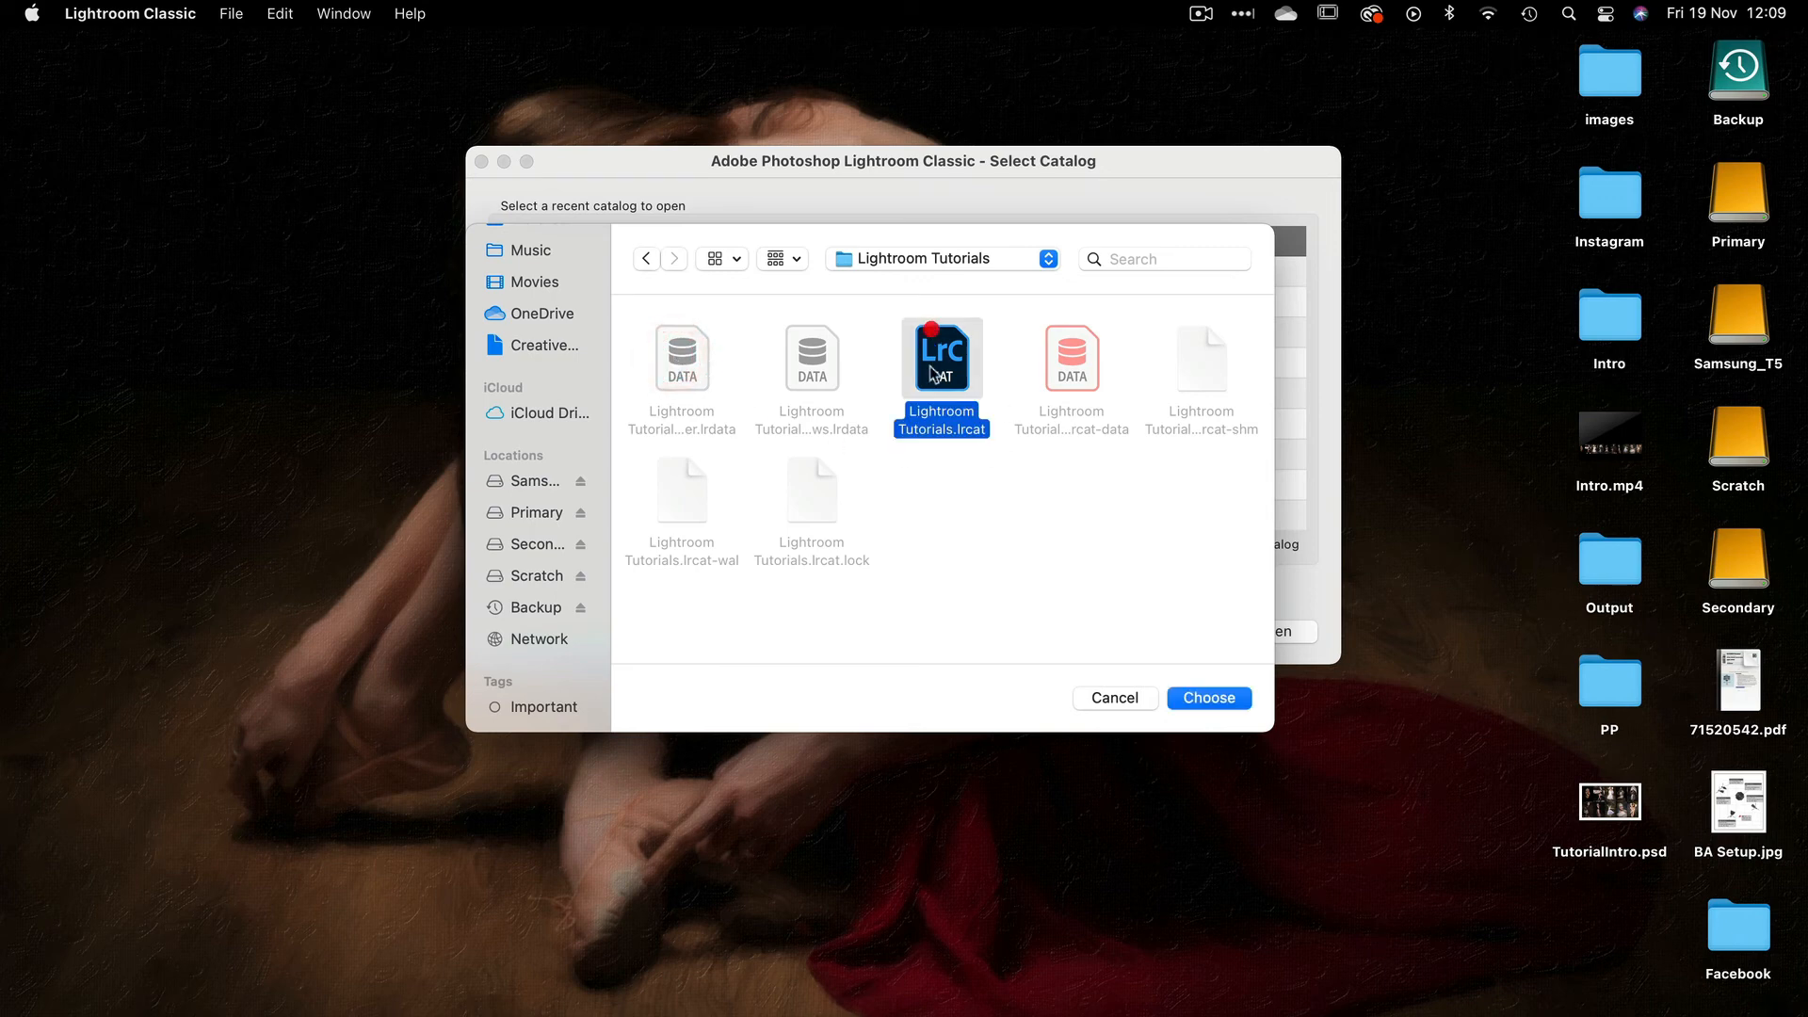
left_click(1203, 698)
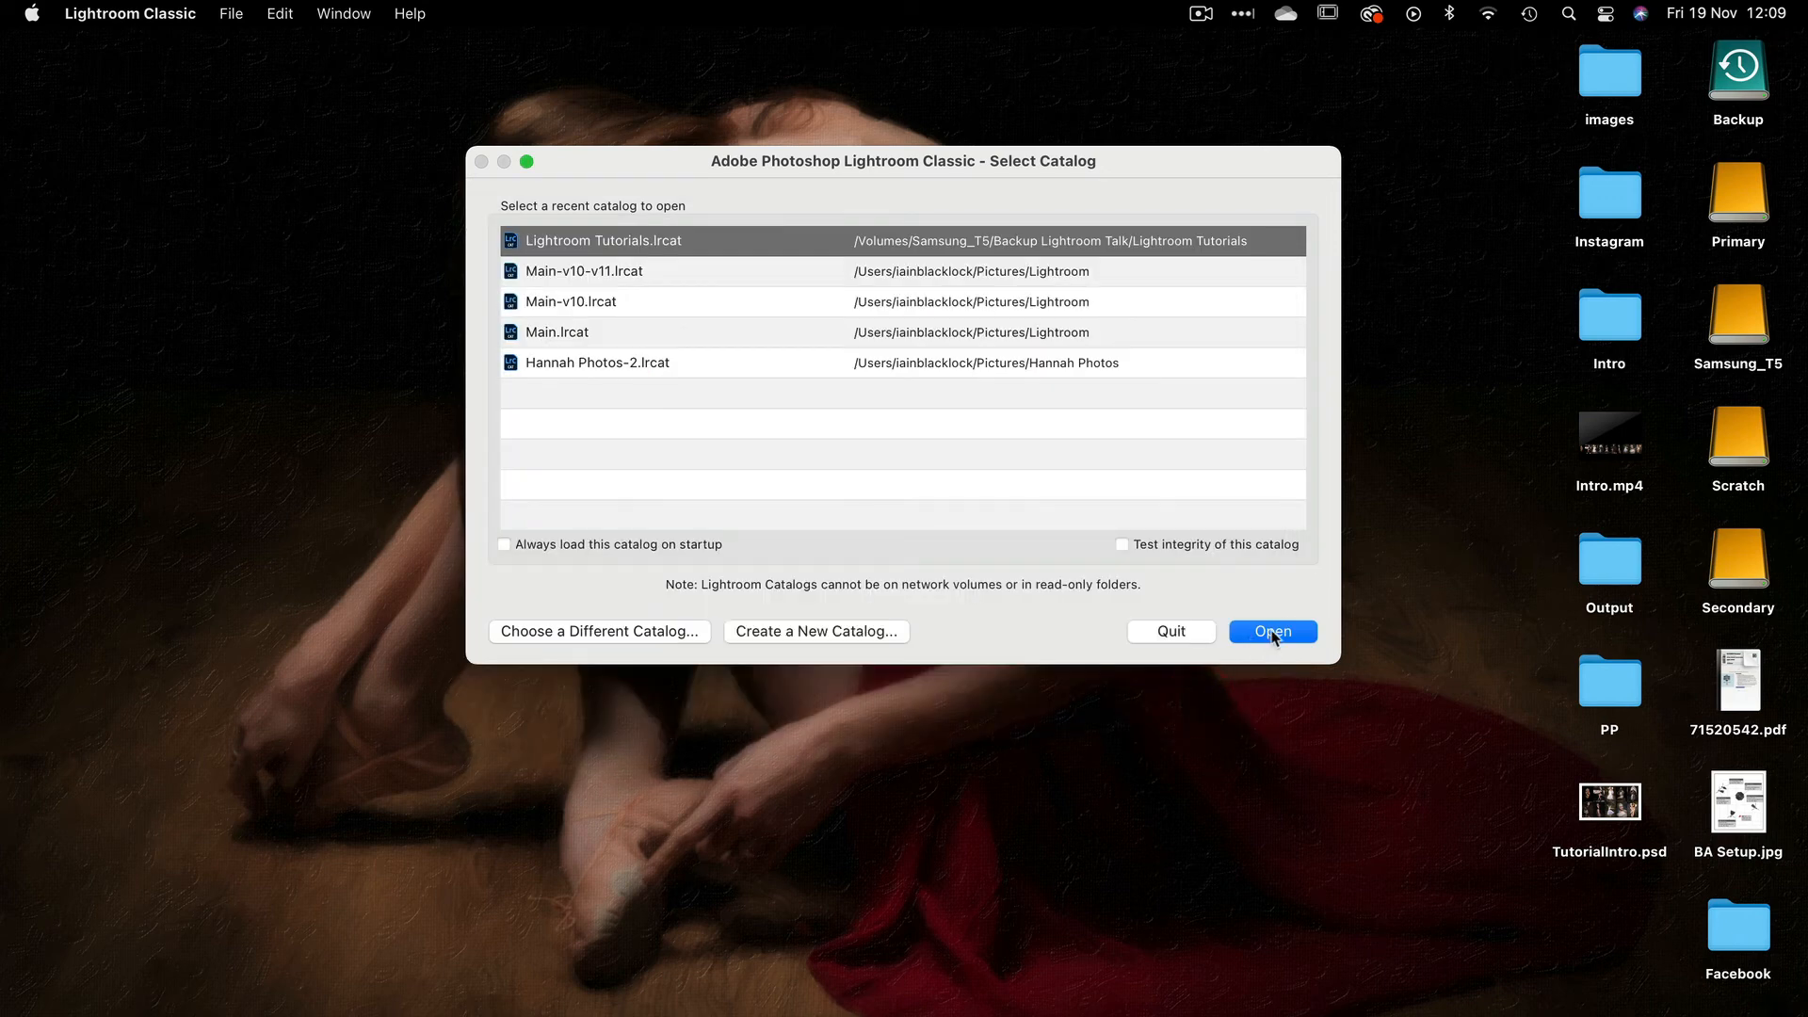
left_click(1271, 631)
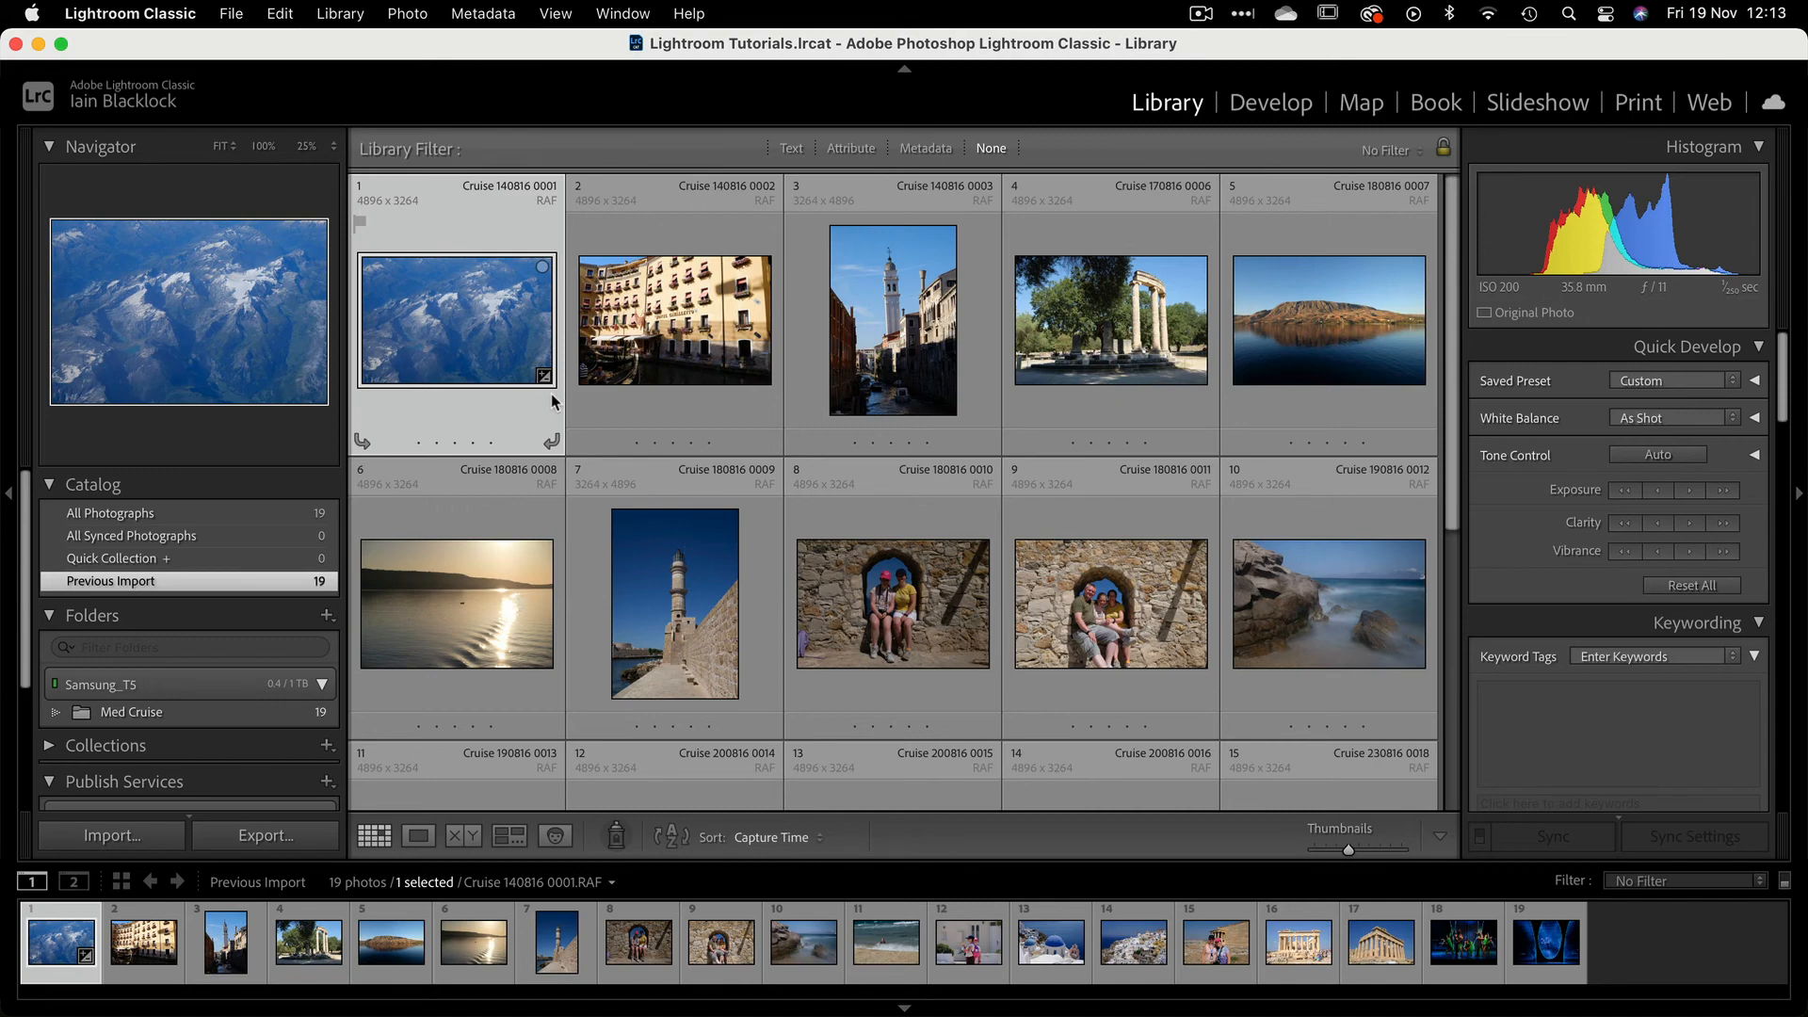
Step: Open the Lightroom Tutorials.lrcat catalog from Lightroom Tutorials/Lightroom Tutorials on Samsung_T5 and relaunch Lightroom with it
left_click(231, 15)
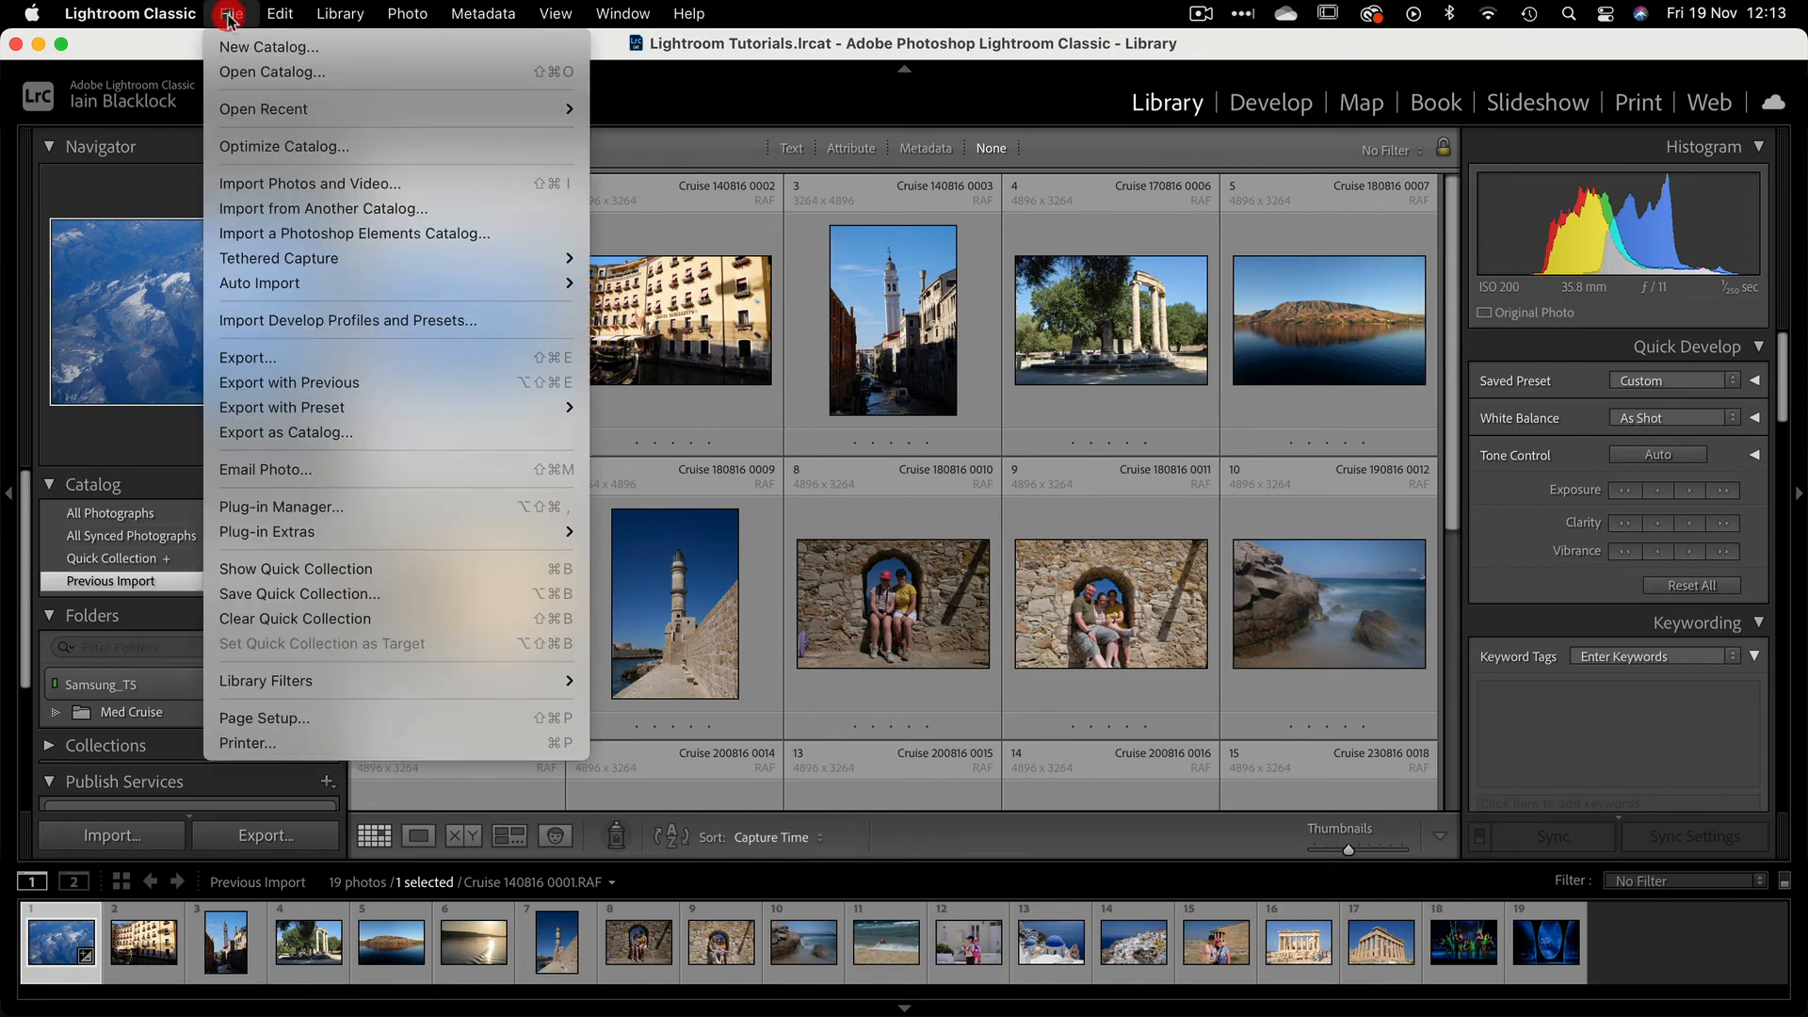
left_click(240, 75)
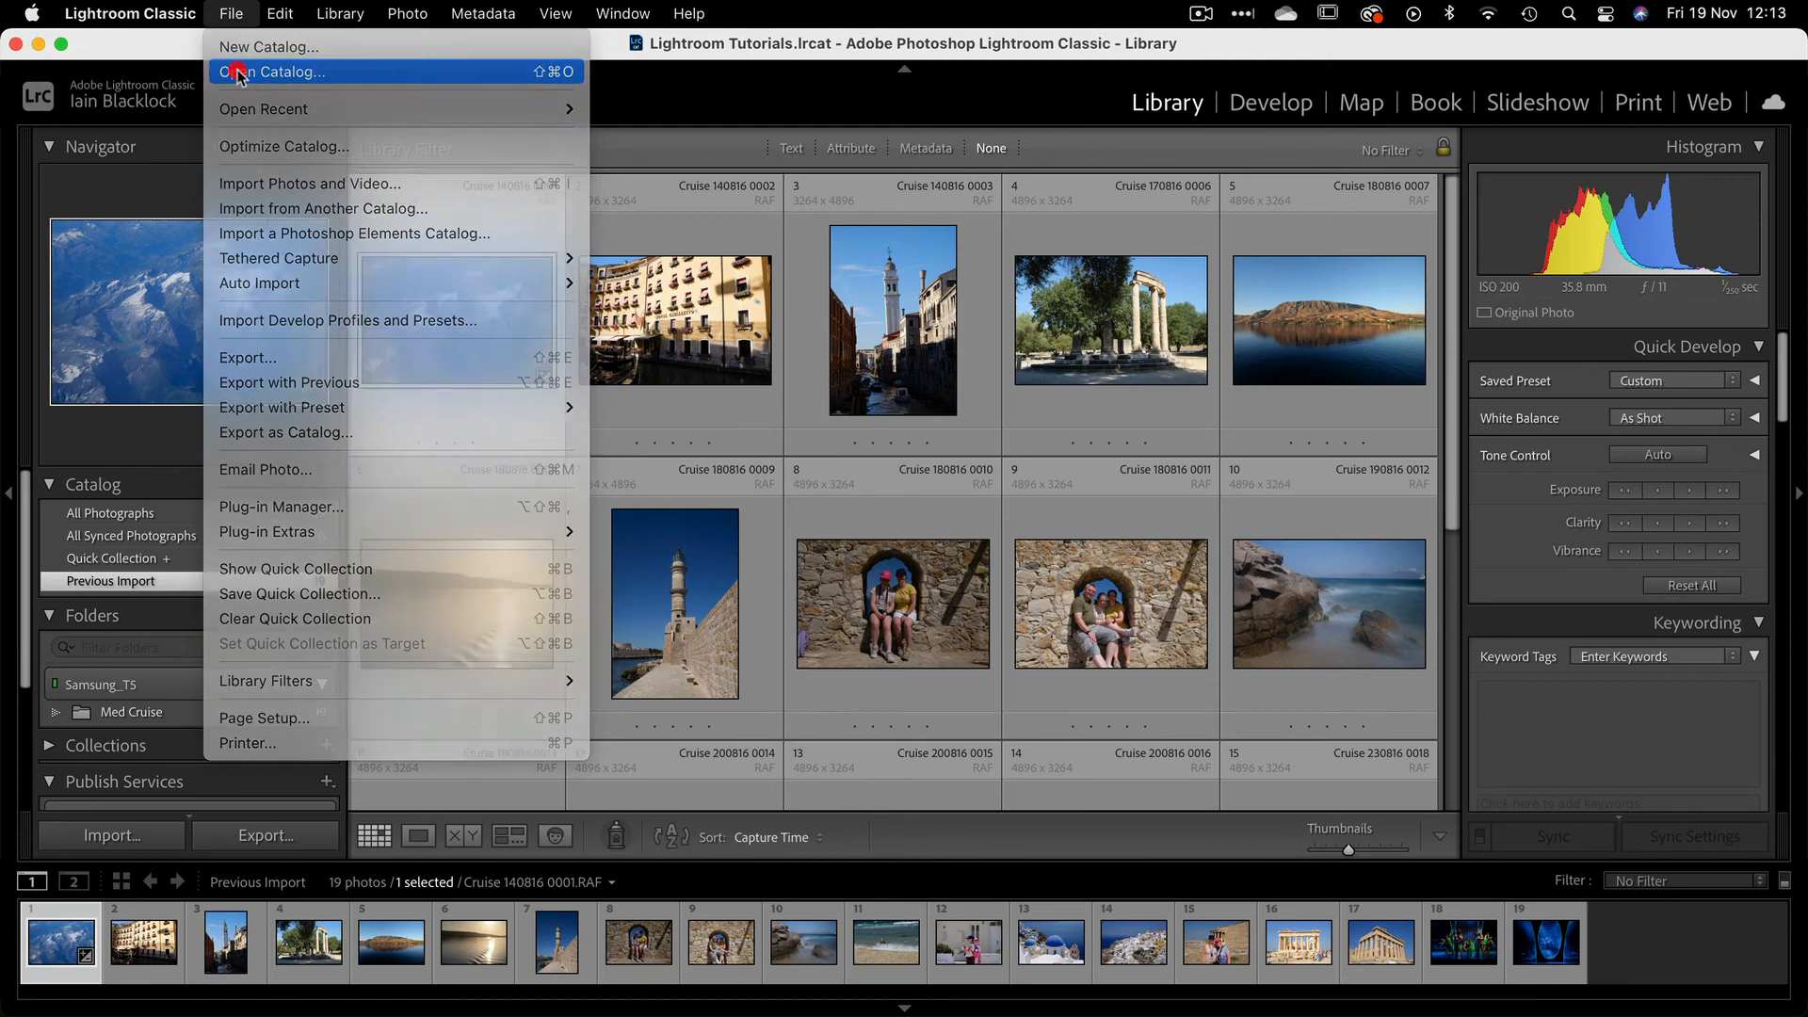
left_click_drag(763, 165, 677, 165)
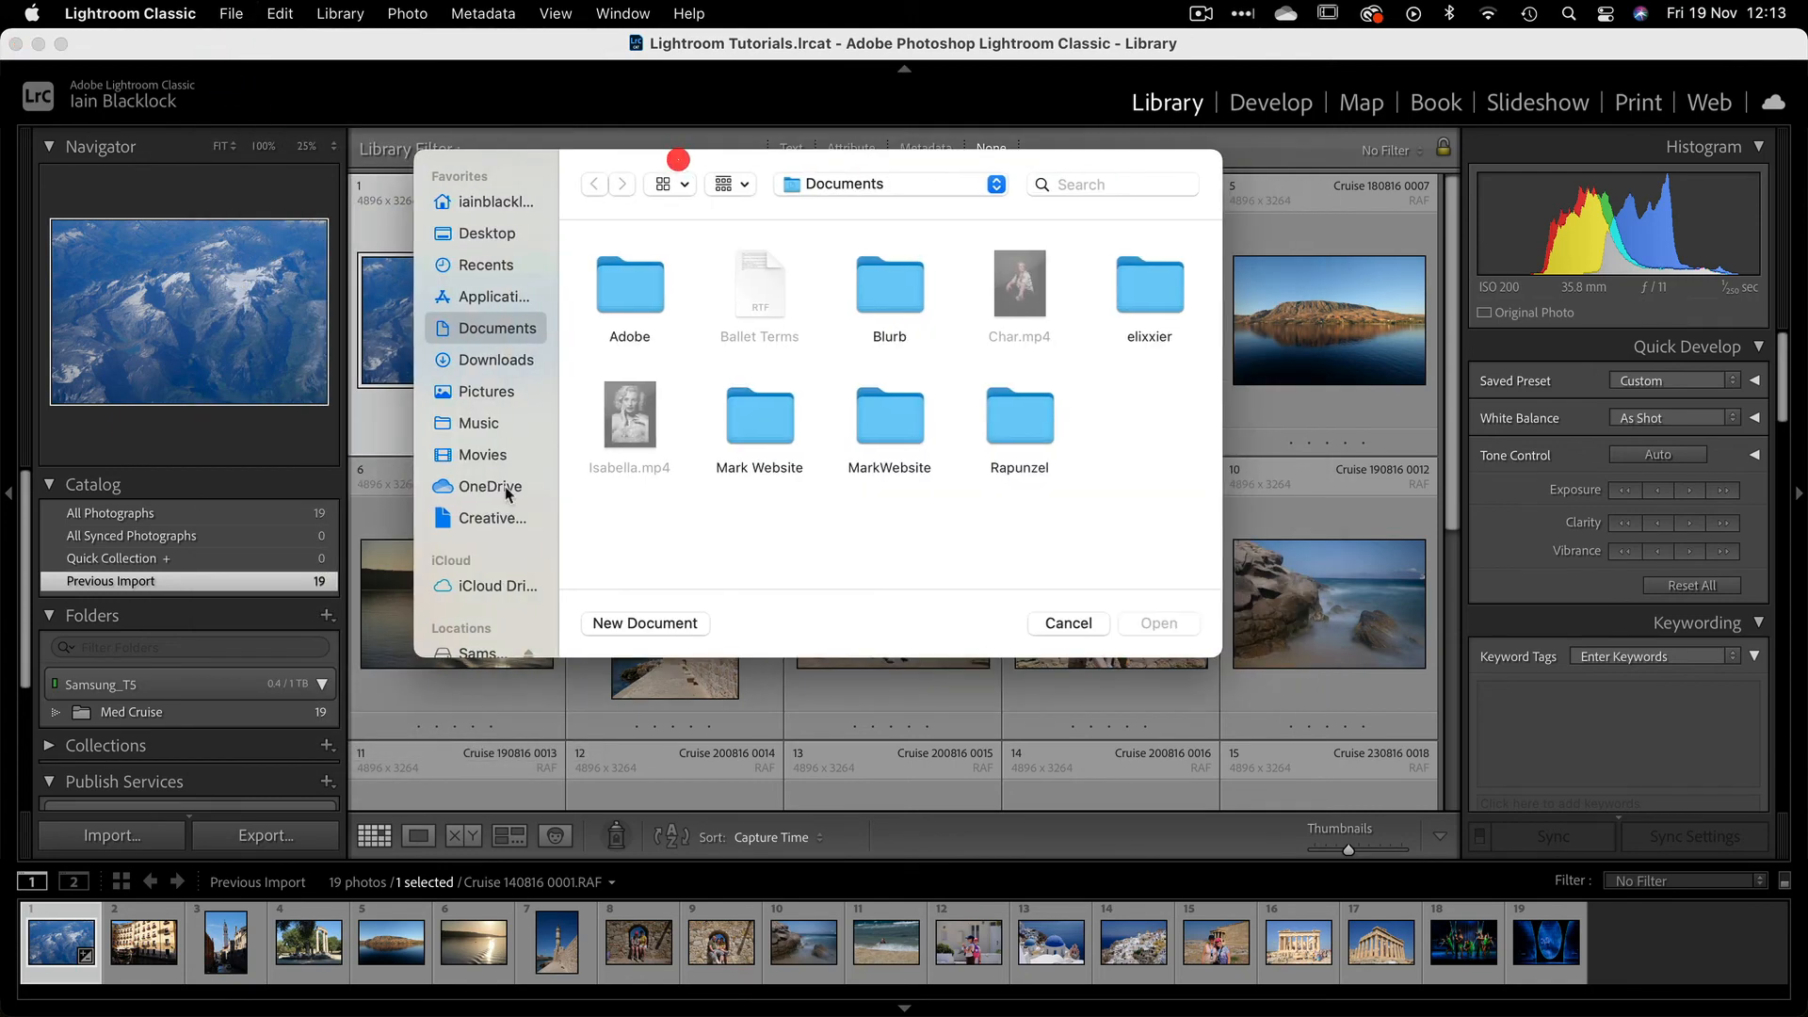
scroll(505, 486, "down", 5)
left_click(488, 460)
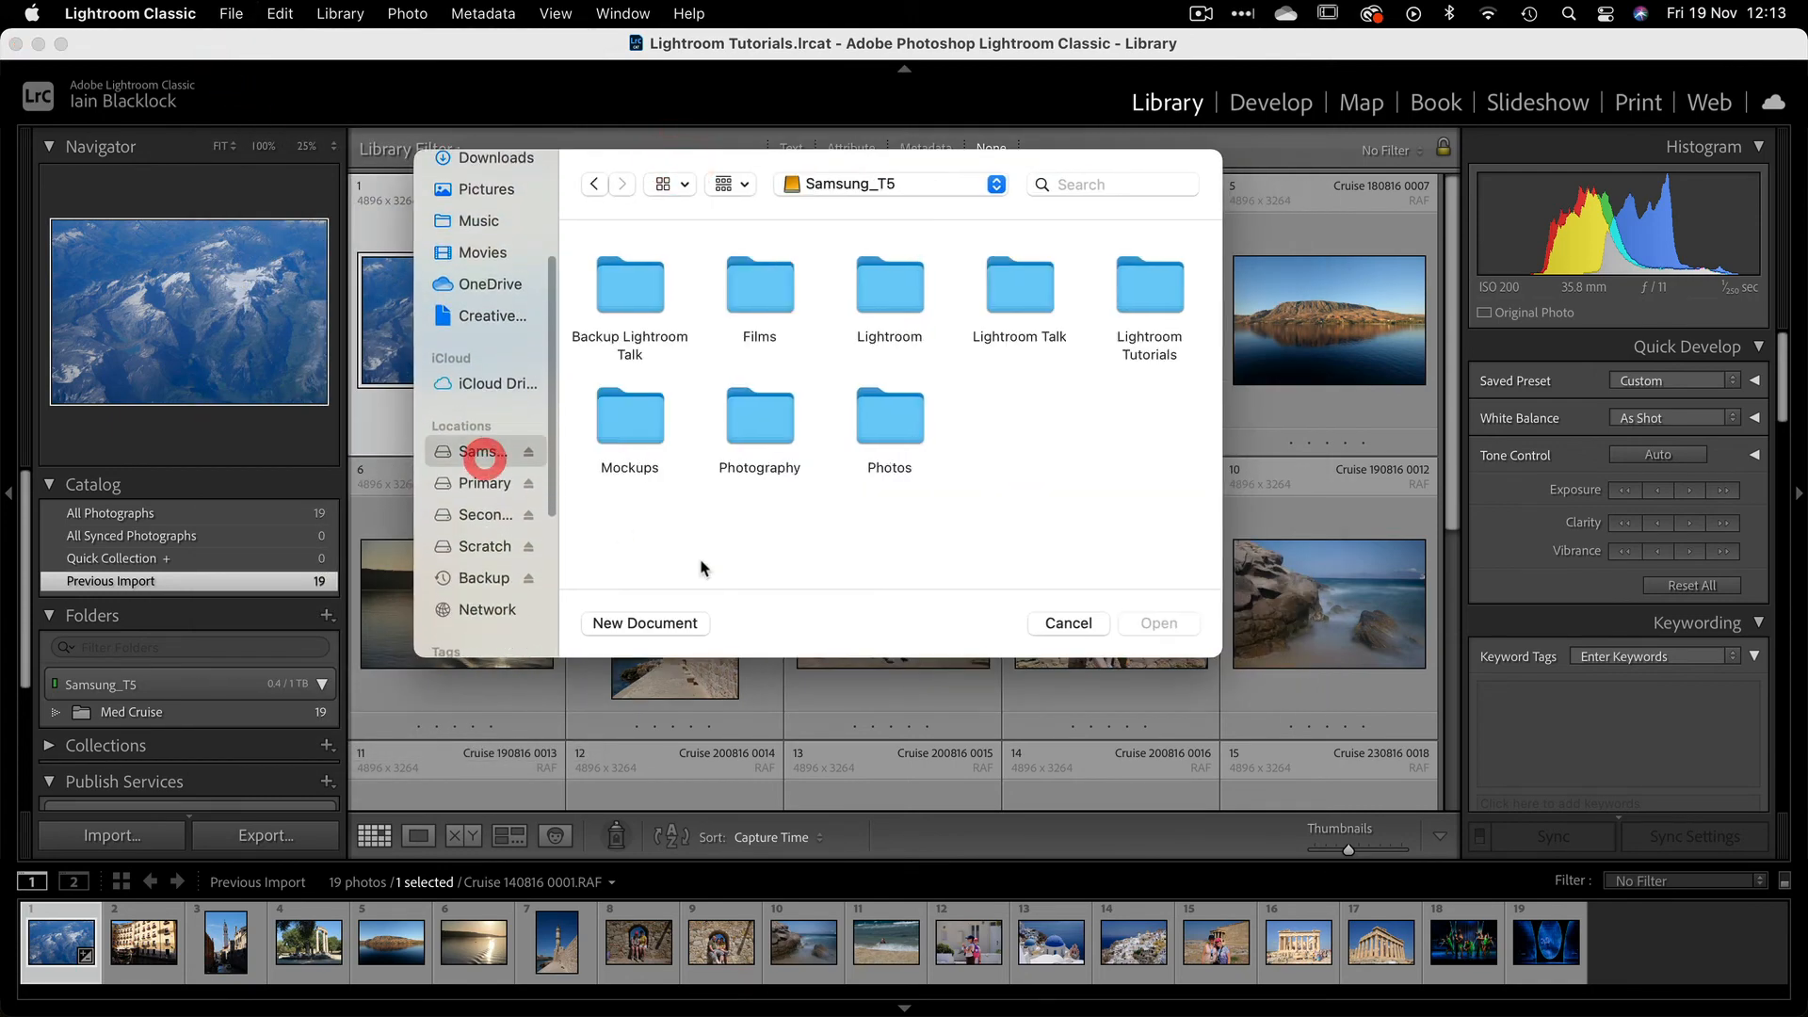
double_click(1019, 287)
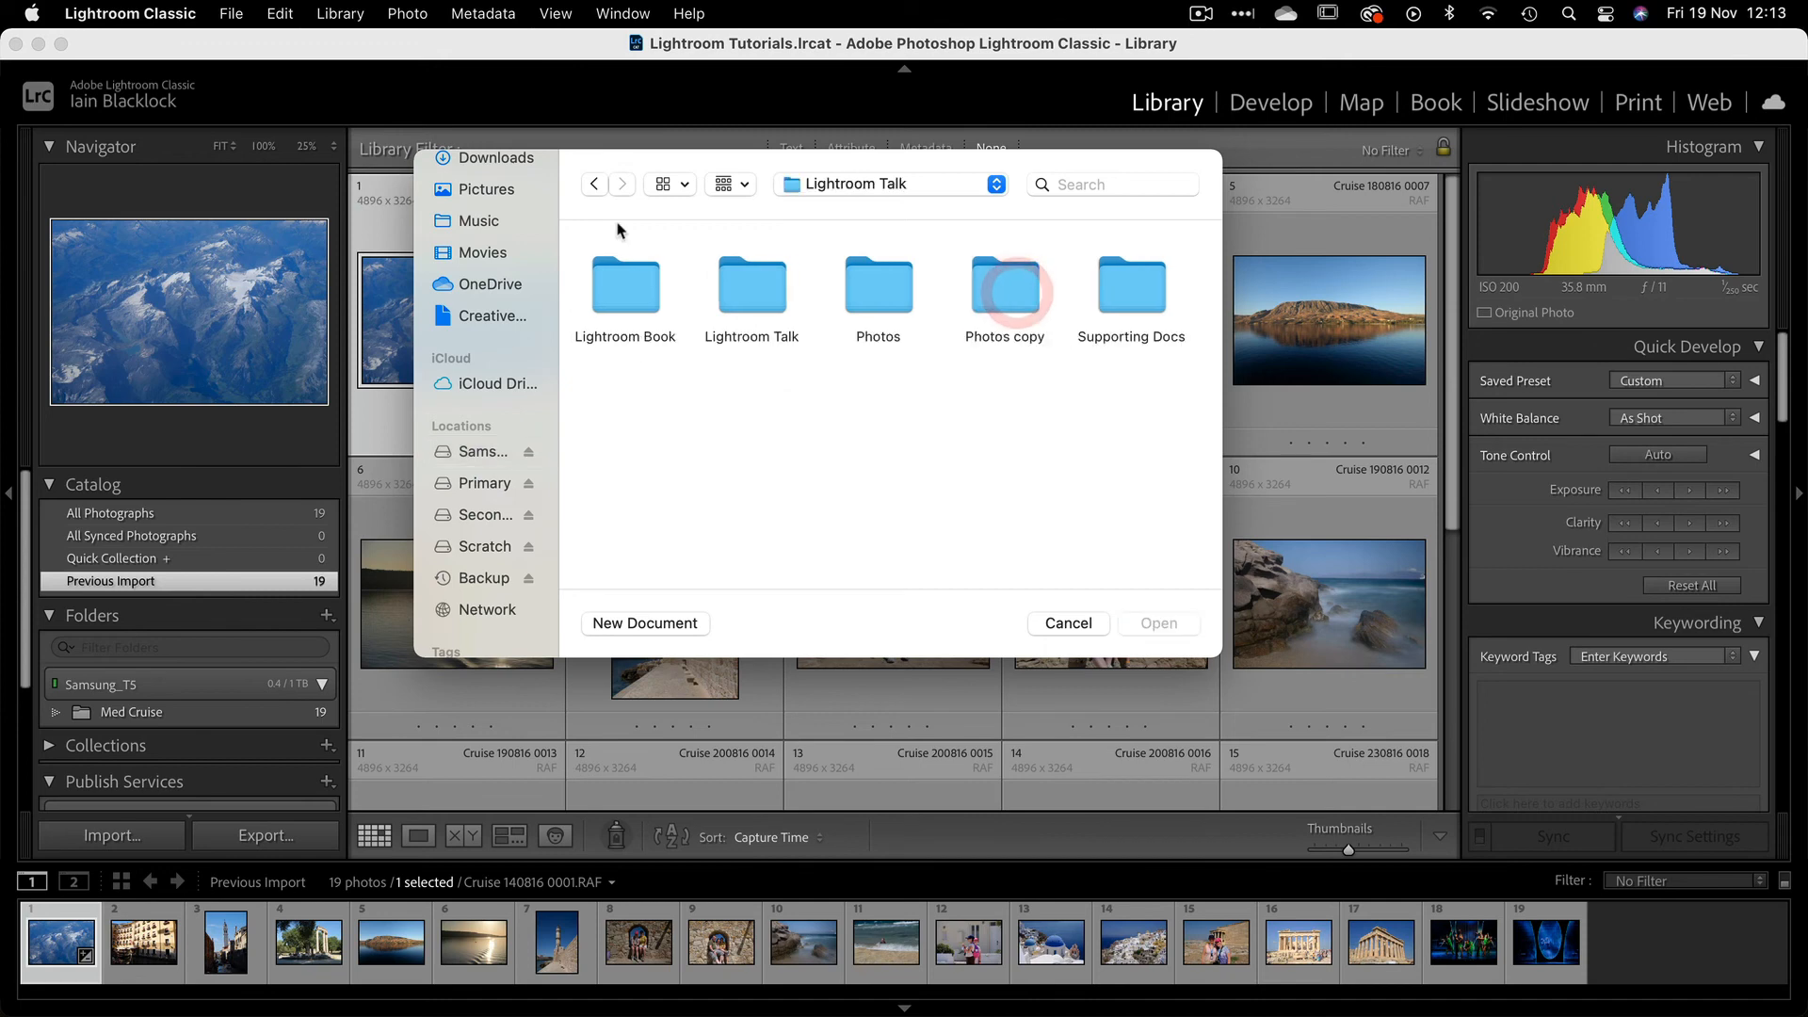
left_click(593, 185)
left_click(1136, 294)
double_click(1137, 294)
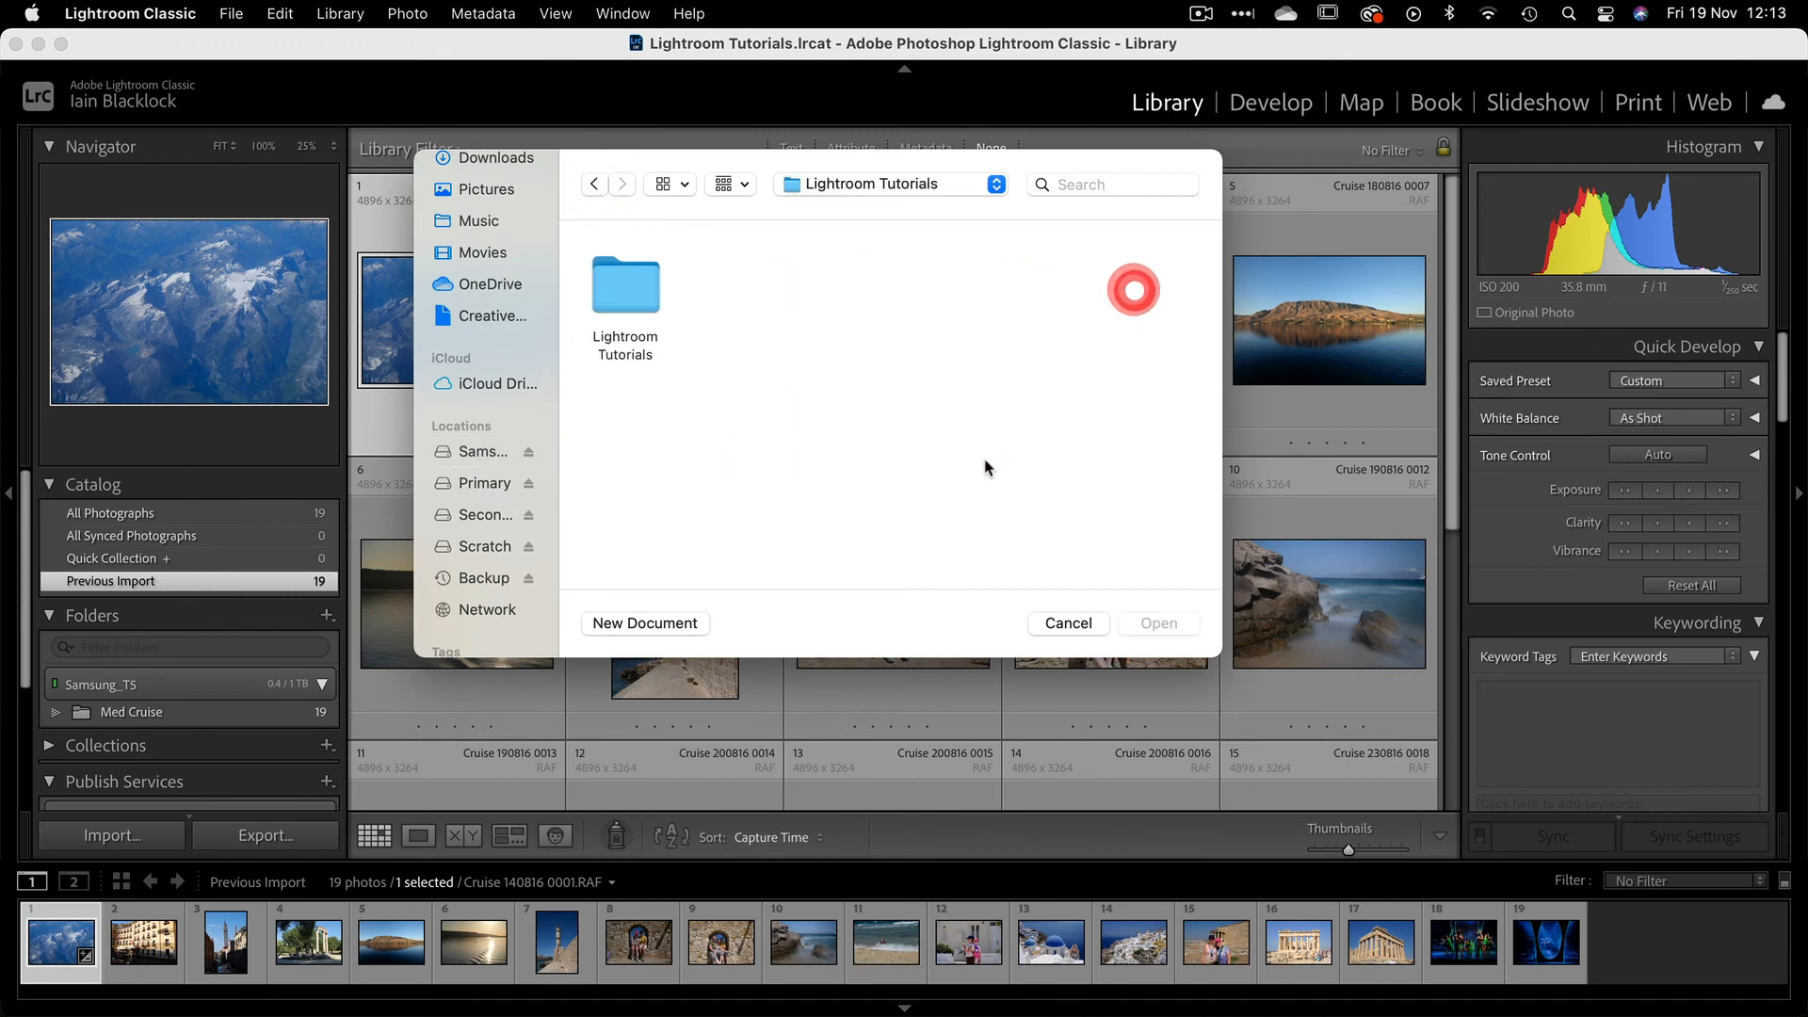
double_click(619, 298)
left_click(895, 292)
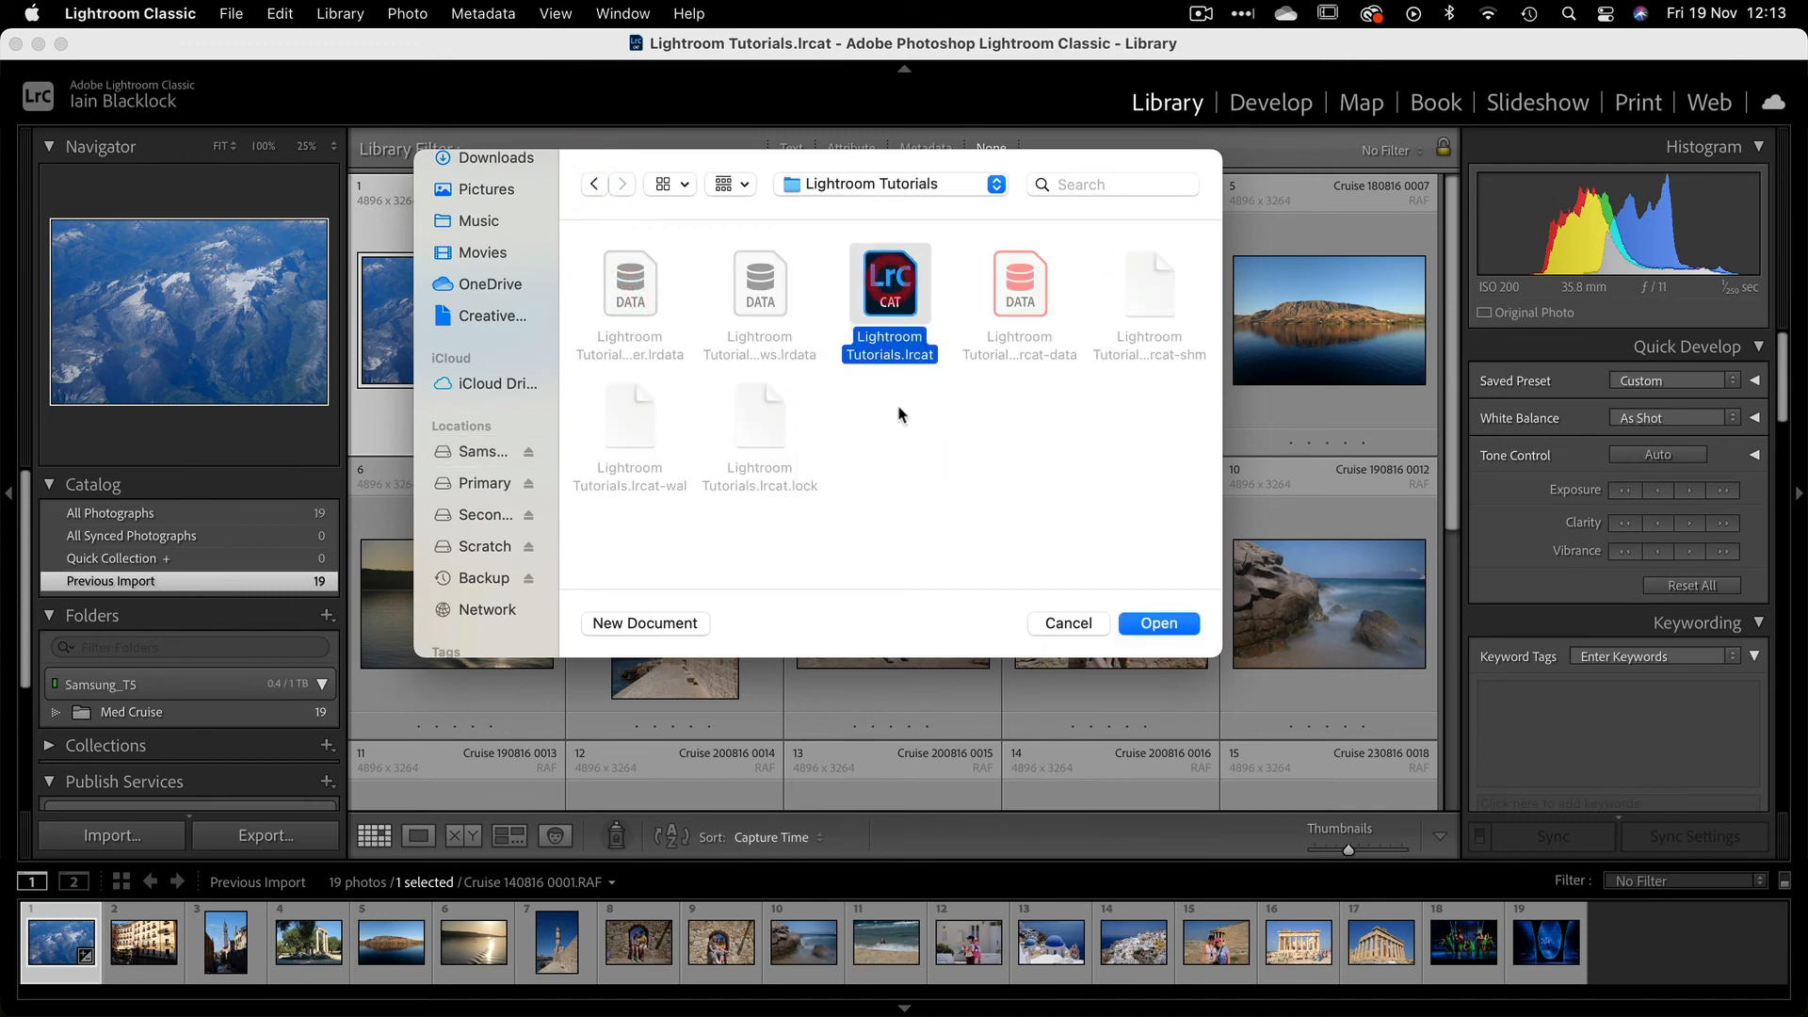
left_click(1160, 625)
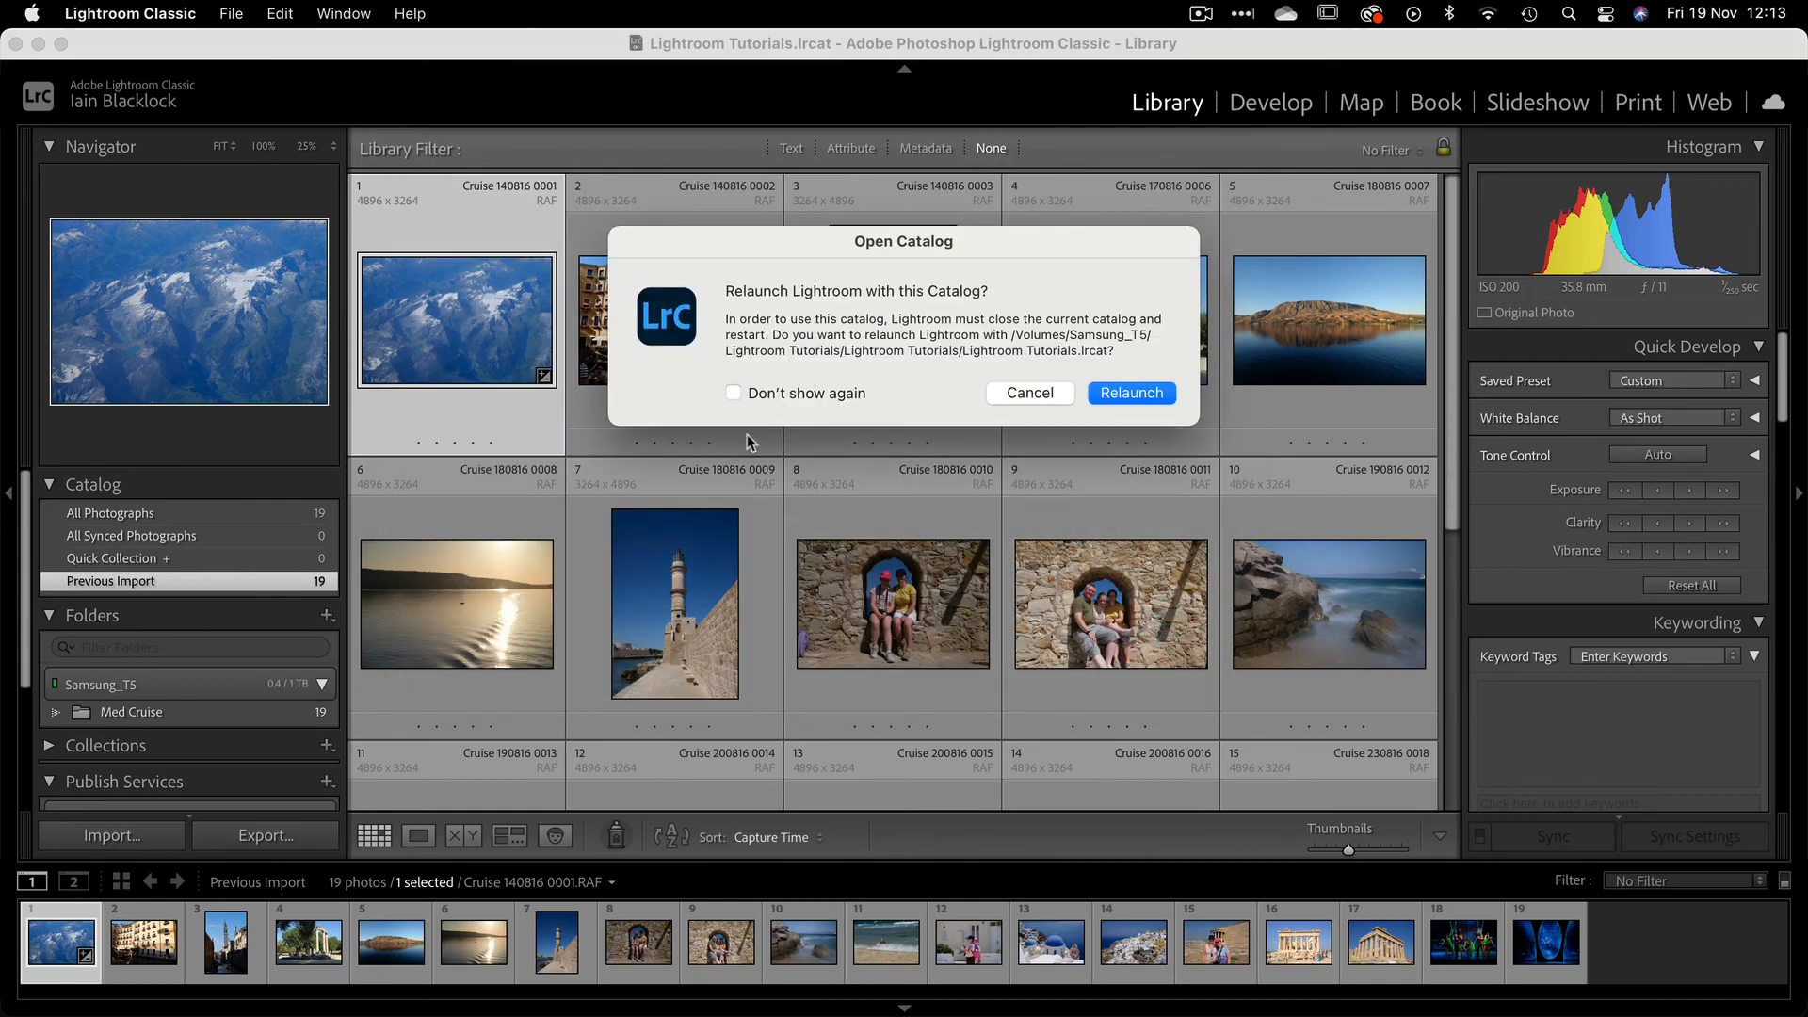
left_click(1131, 394)
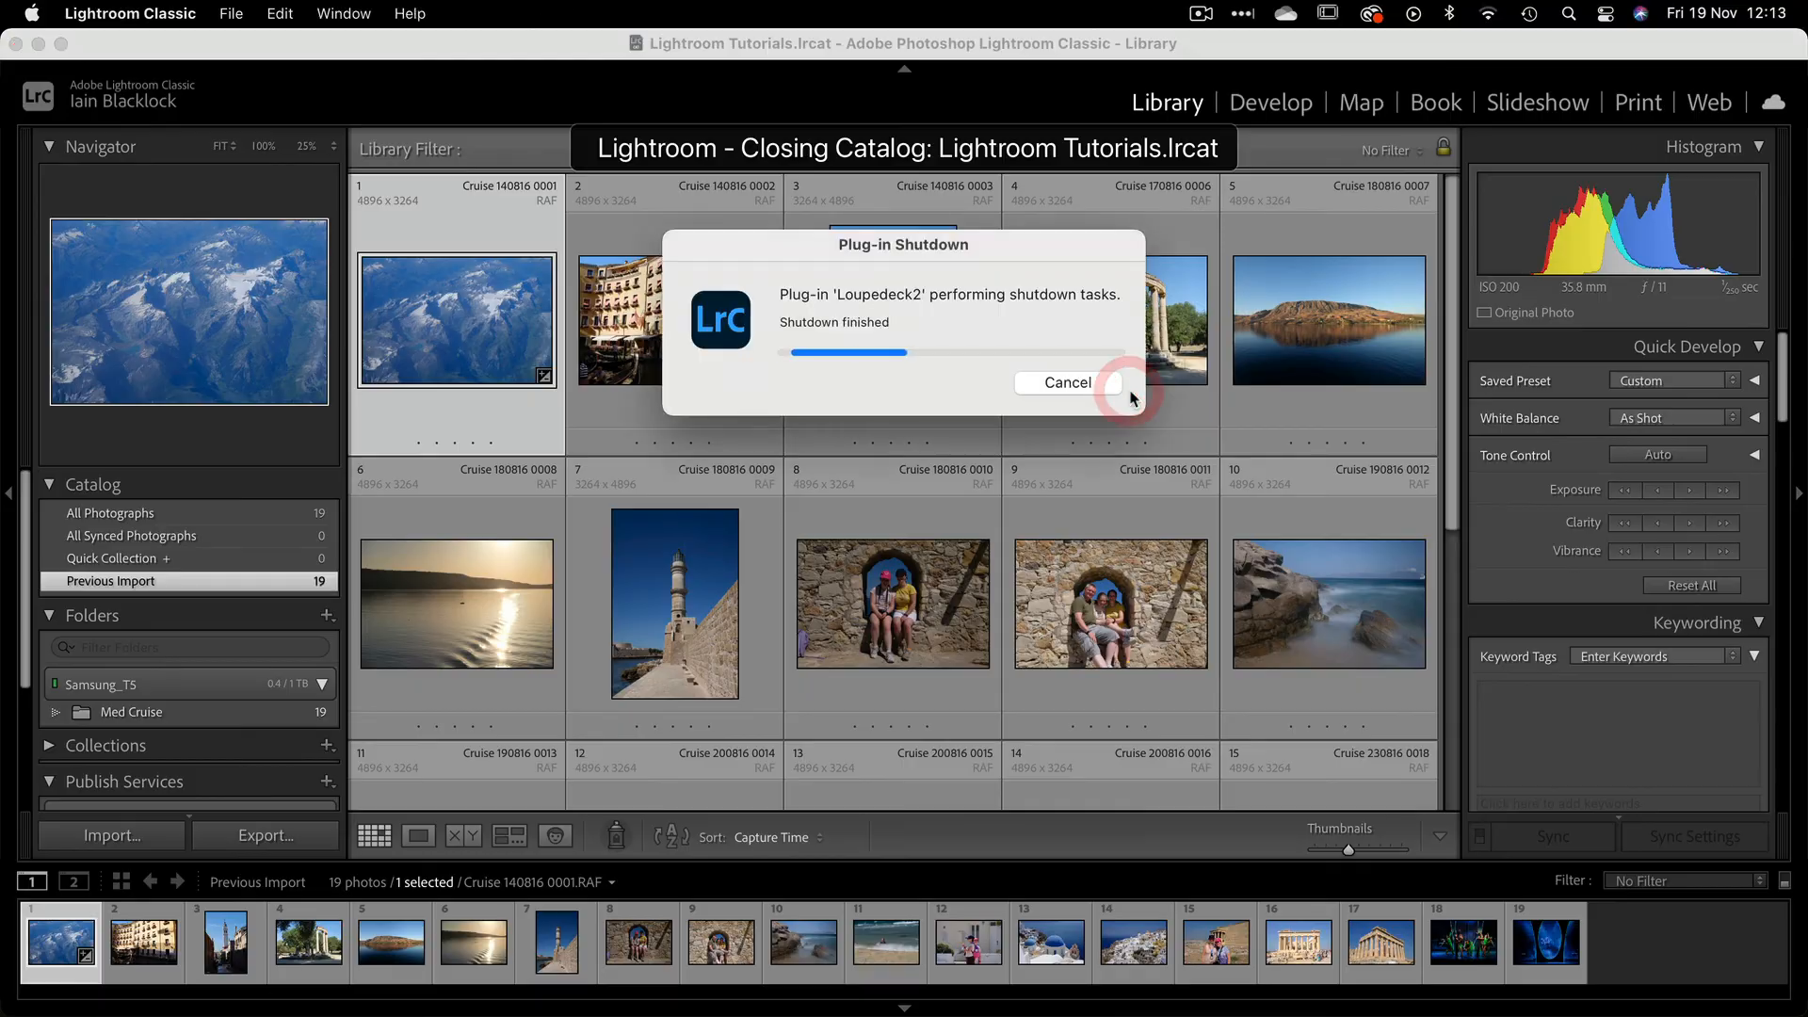